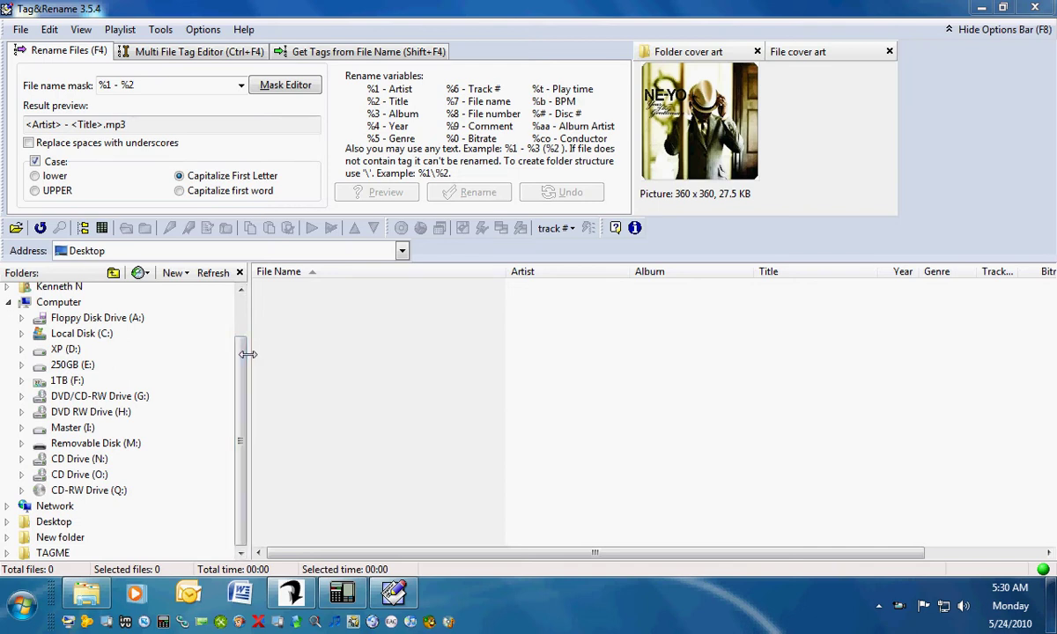
Open the 2008 - Year of the Gentleman folder inside TAGME to list its MP3 files
{"action": "left_click", "coordinate": [54, 553]}
{"action": "left_click", "coordinate": [73, 553]}
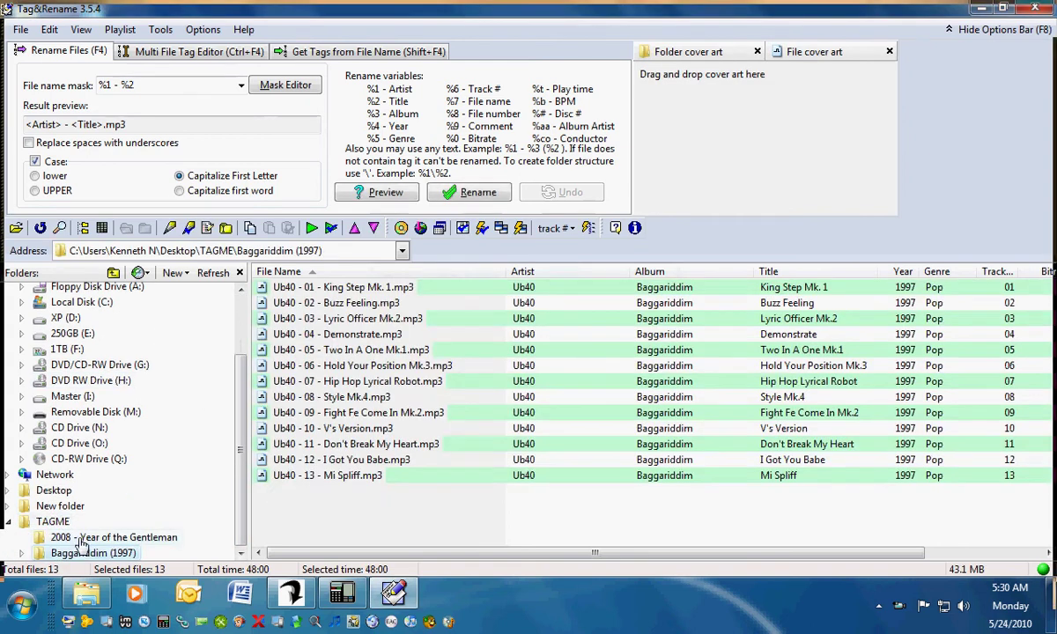
{"action": "left_click", "coordinate": [79, 539]}
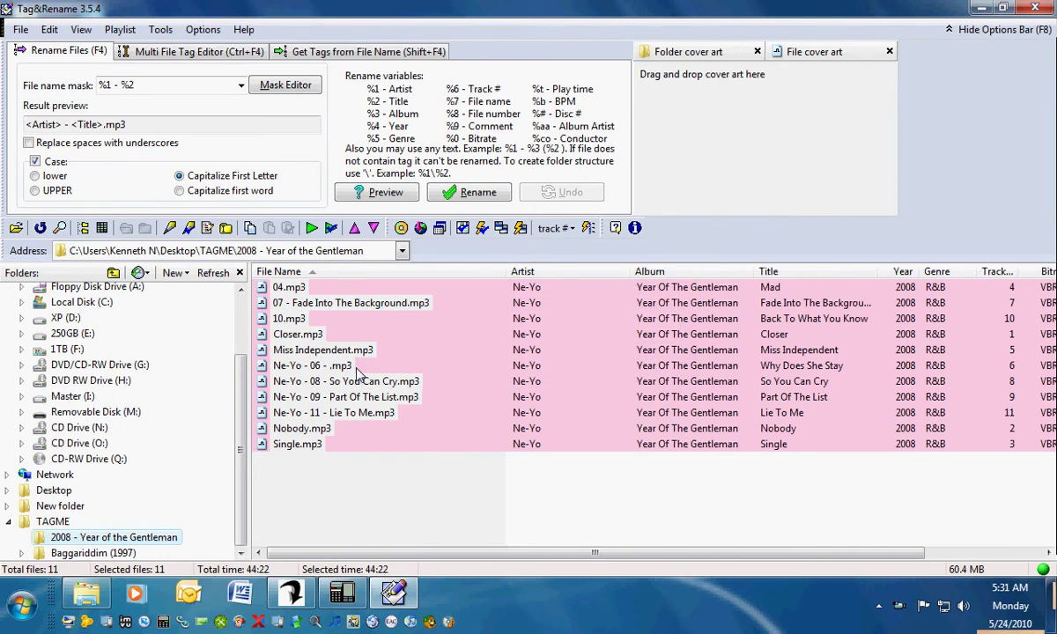
Try to remove the tags from all files in the 2008 - Year of the Gentleman folder
{"action": "left_click", "coordinate": [180, 51]}
{"action": "left_click", "coordinate": [533, 165]}
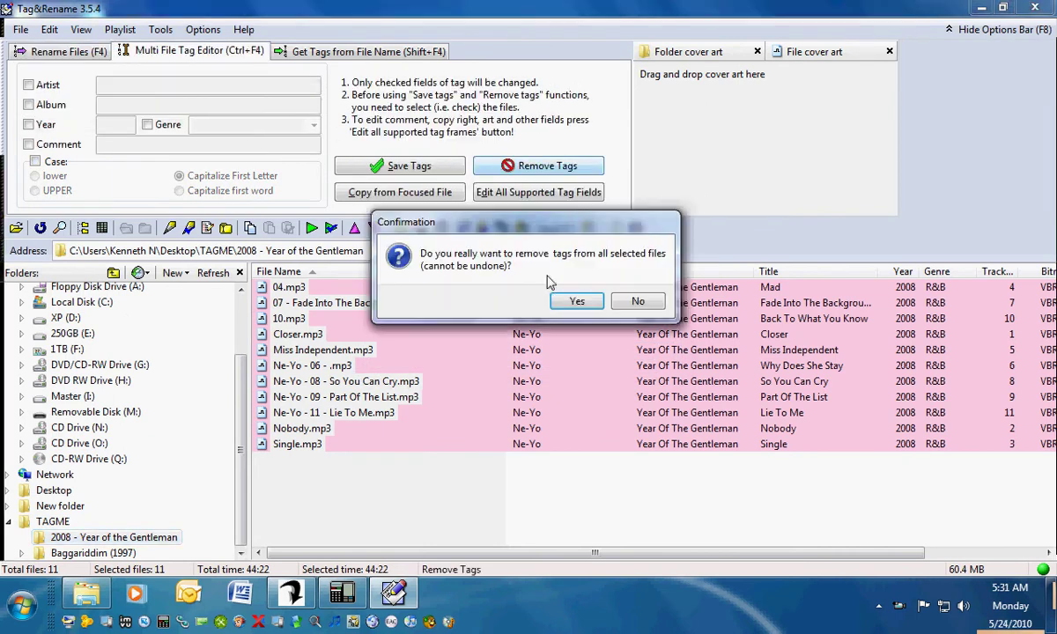
{"action": "left_click", "coordinate": [576, 302]}
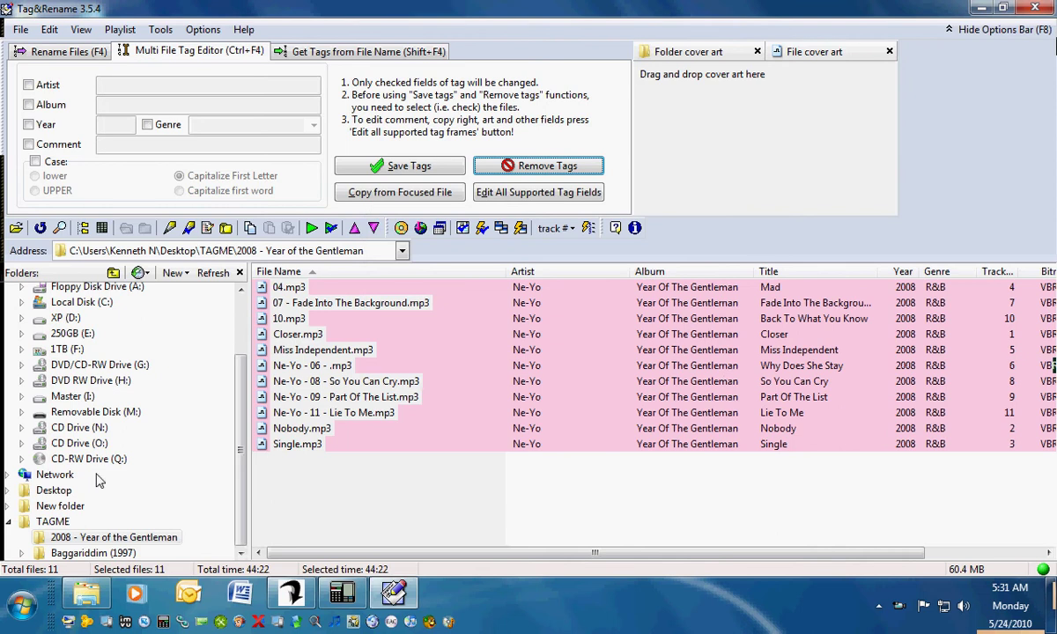
Clear the read-only attribute of the 2008 - Year of the Gentleman folder and retry removing the tags from all its files
{"action": "right_click", "coordinate": [99, 520]}
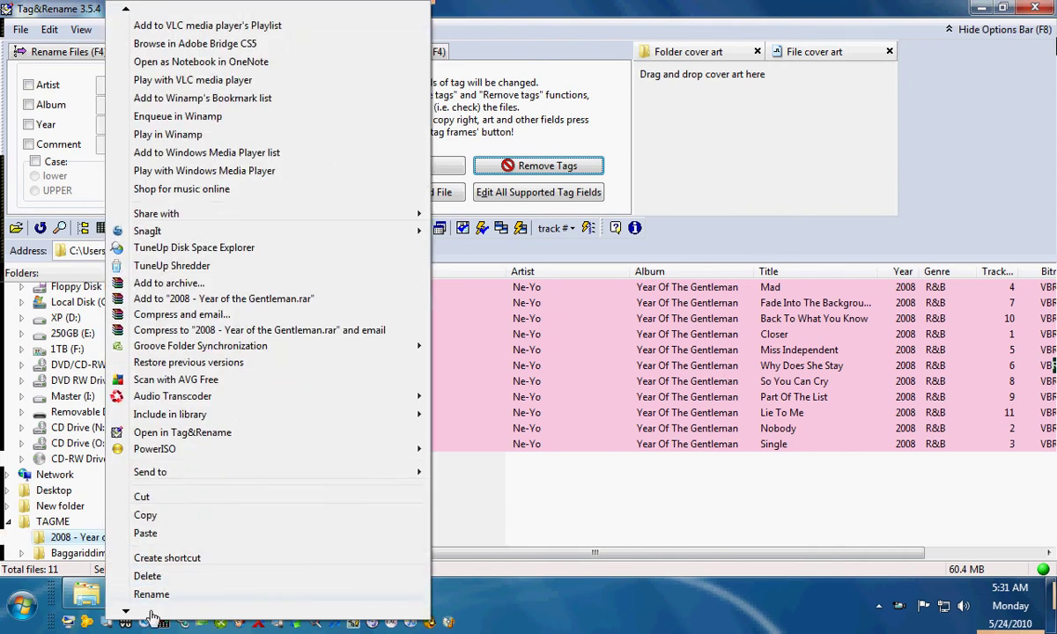
{"action": "mouse_move", "coordinate": [141, 614]}
{"action": "left_click", "coordinate": [154, 579]}
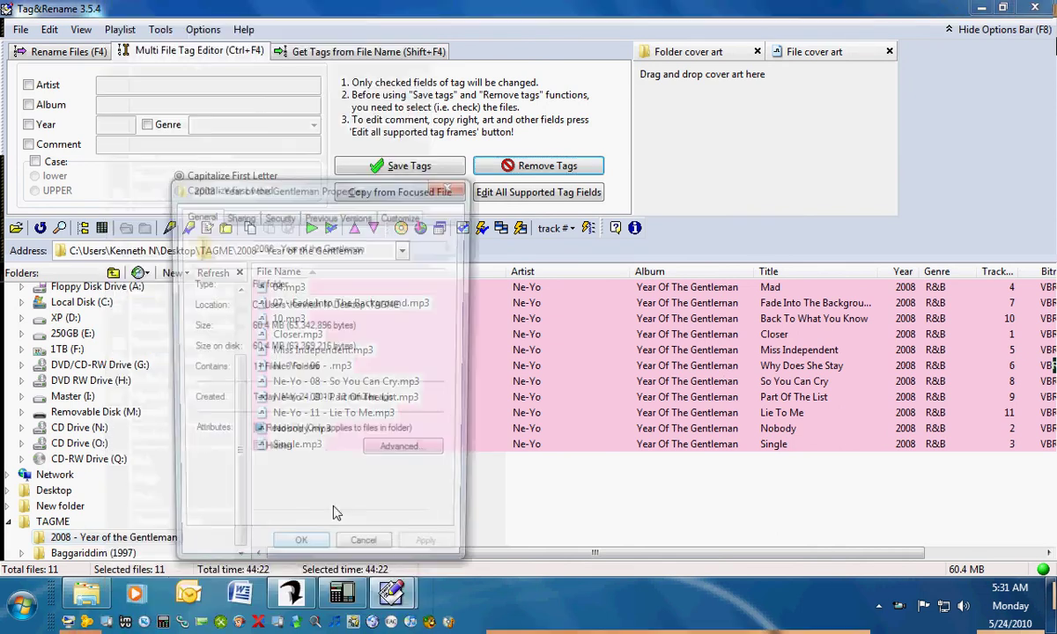
{"action": "left_click", "coordinate": [255, 434]}
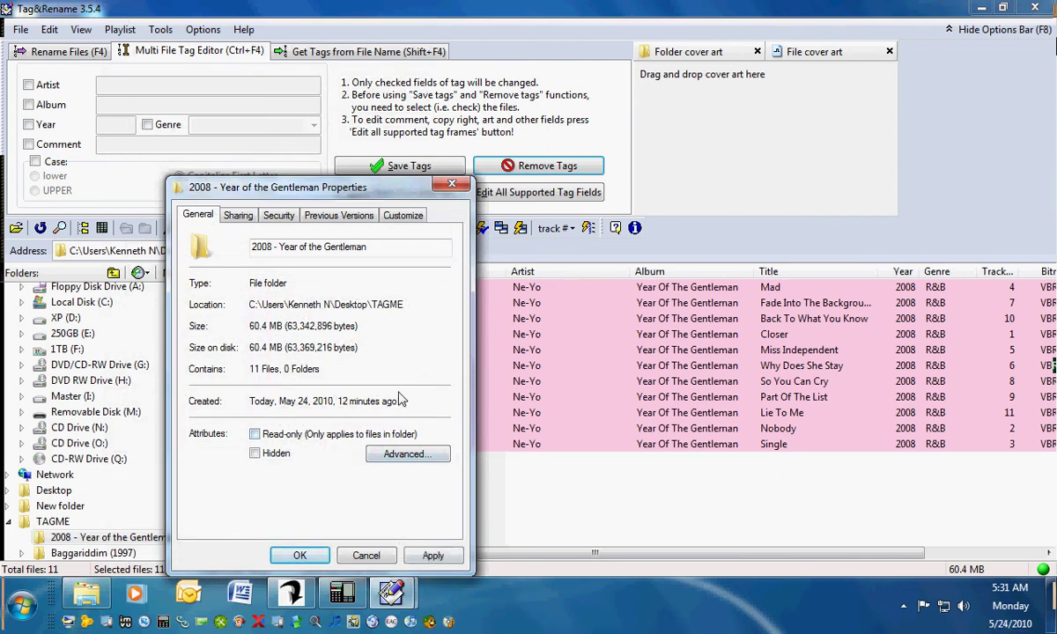
{"action": "left_click", "coordinate": [433, 555]}
{"action": "left_click", "coordinate": [431, 391]}
{"action": "left_click", "coordinate": [299, 555]}
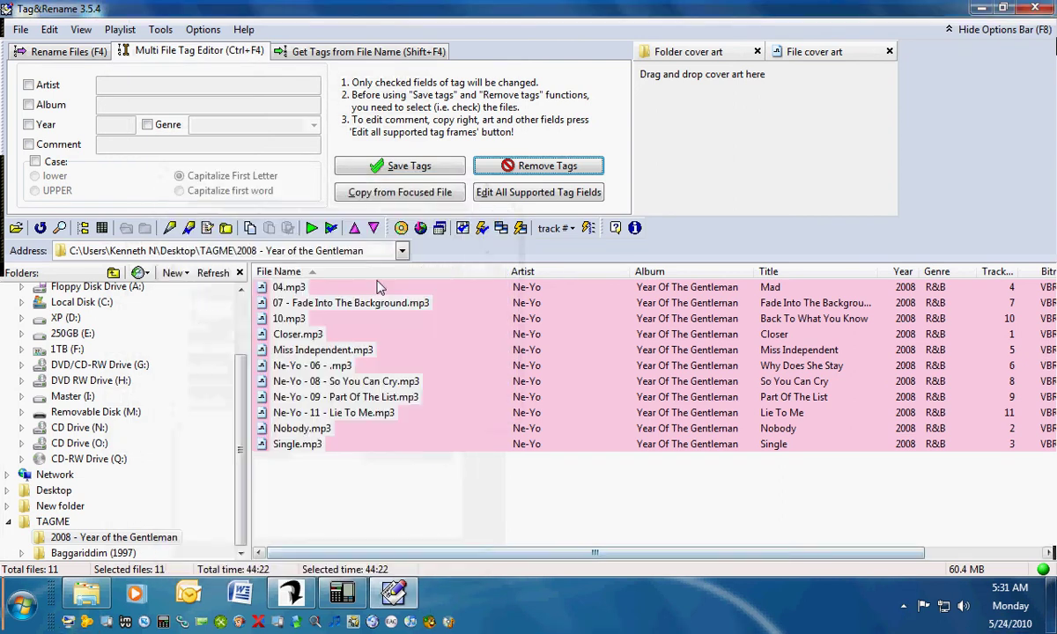
{"action": "left_click", "coordinate": [525, 166]}
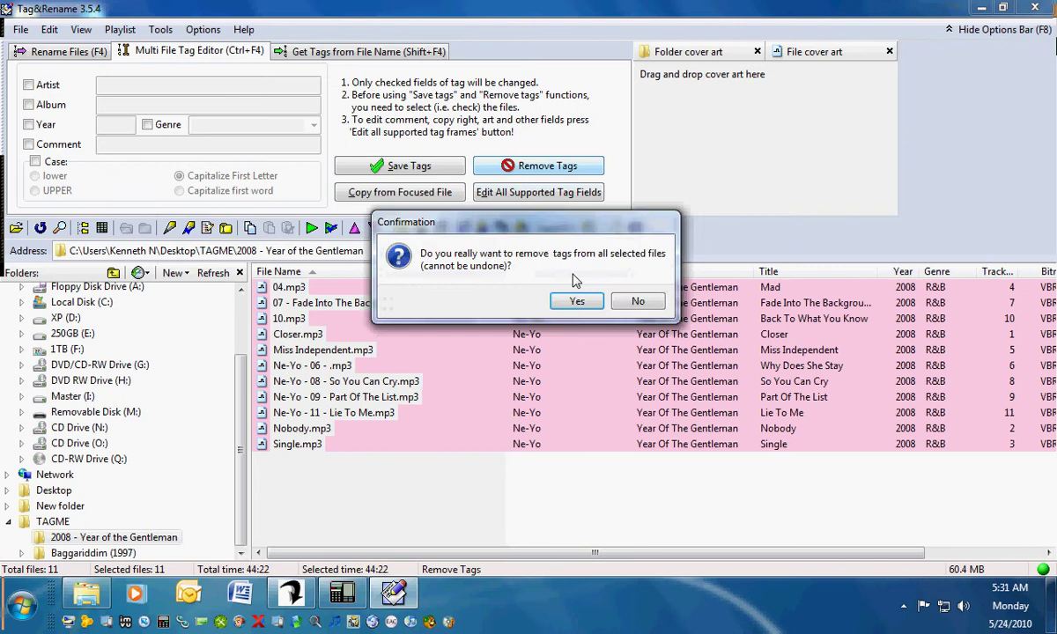
{"action": "left_click", "coordinate": [576, 301]}
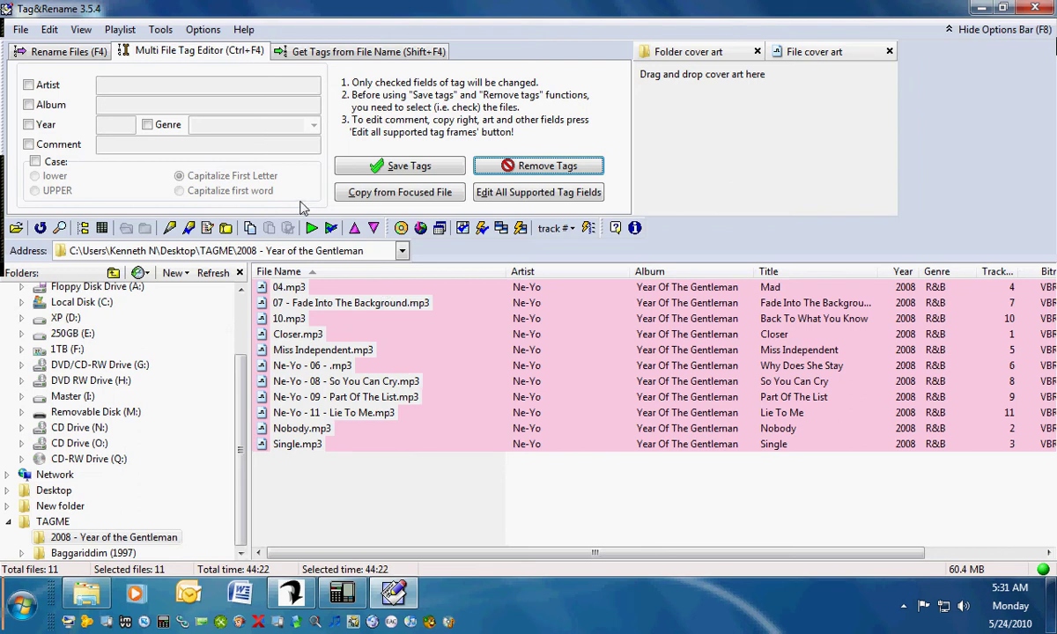
Search amazon.com for Ne-Yo's Year Of The Gentleman and load the album information of the 2008 Year of the Gentleman release, not the vinyl
{"action": "left_click", "coordinate": [161, 30]}
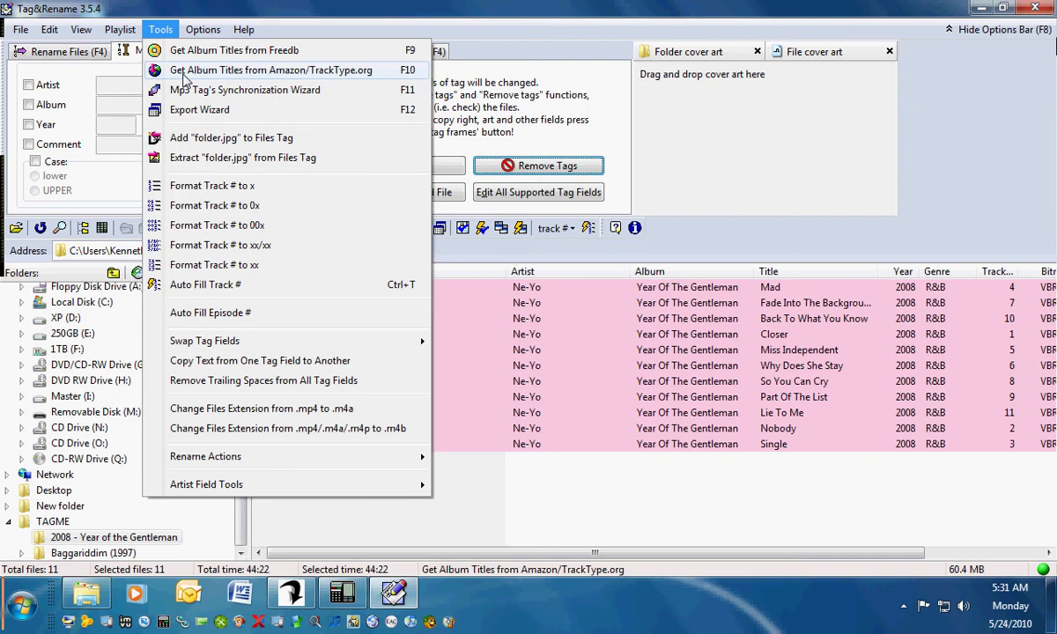
{"action": "left_click", "coordinate": [184, 72]}
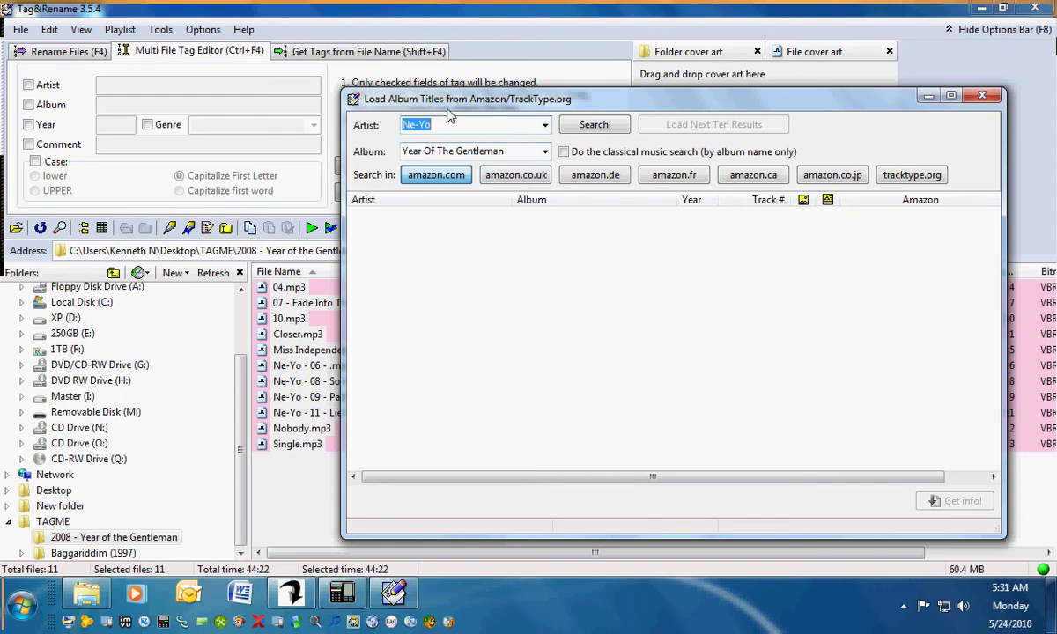
{"action": "left_click", "coordinate": [591, 125]}
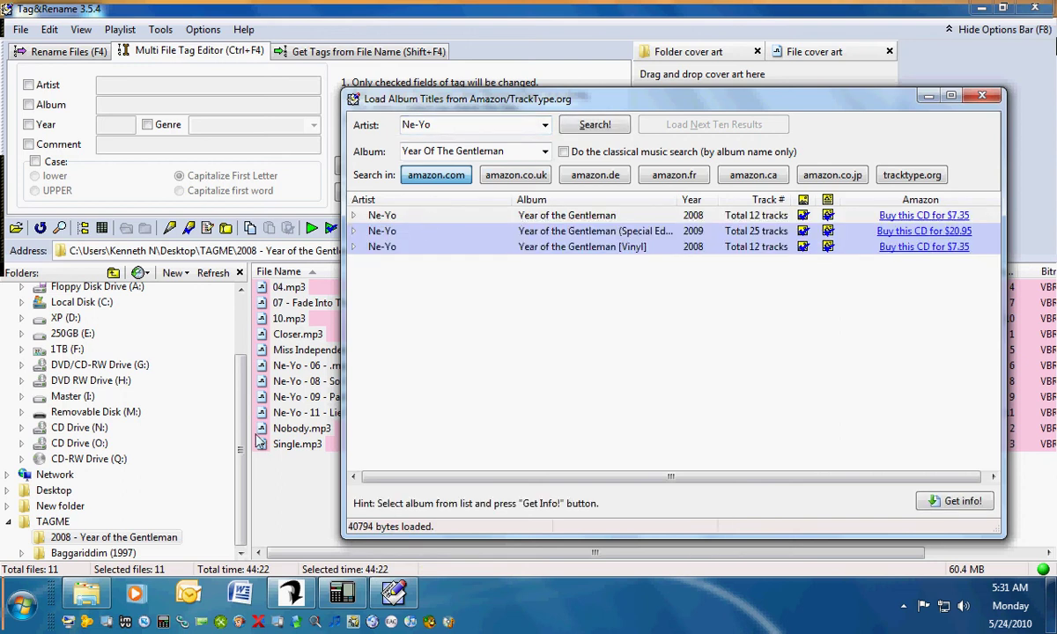
{"action": "left_click", "coordinate": [641, 216]}
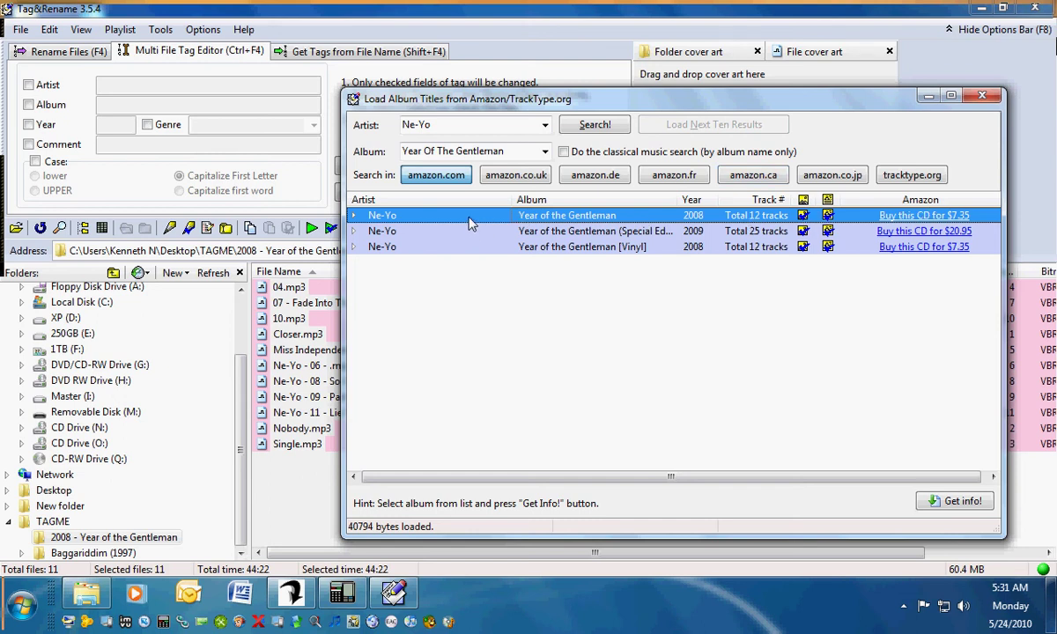
{"action": "left_click", "coordinate": [951, 500]}
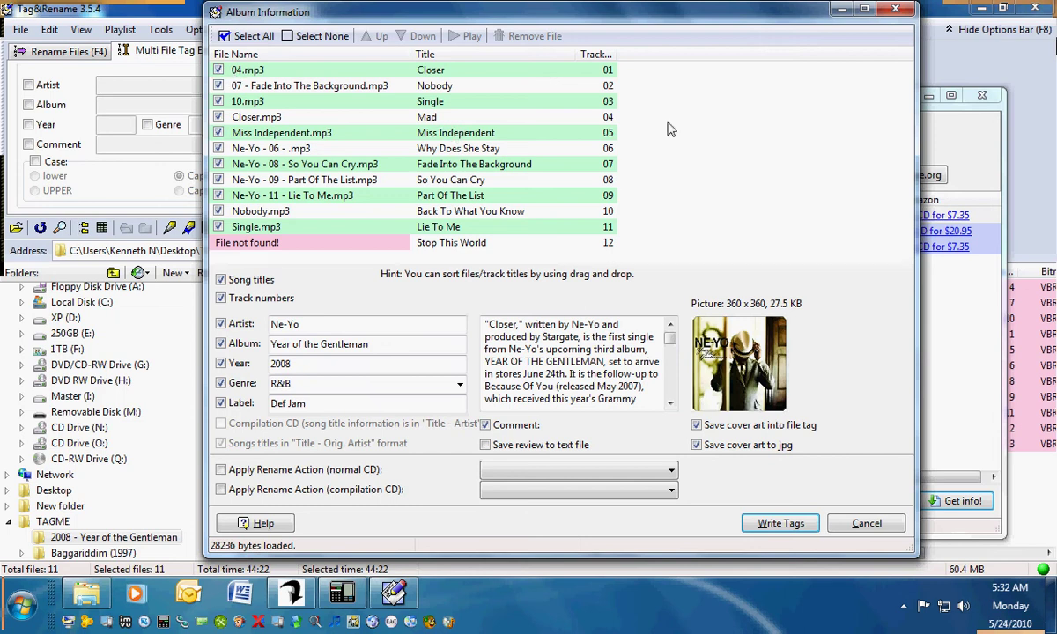
Reorder the titles so Mad, Fade Into The Background and Back To What You Know match the first three files
{"action": "left_click", "coordinate": [442, 117]}
{"action": "left_click_drag", "start_coordinate": [442, 117], "coordinate": [443, 71]}
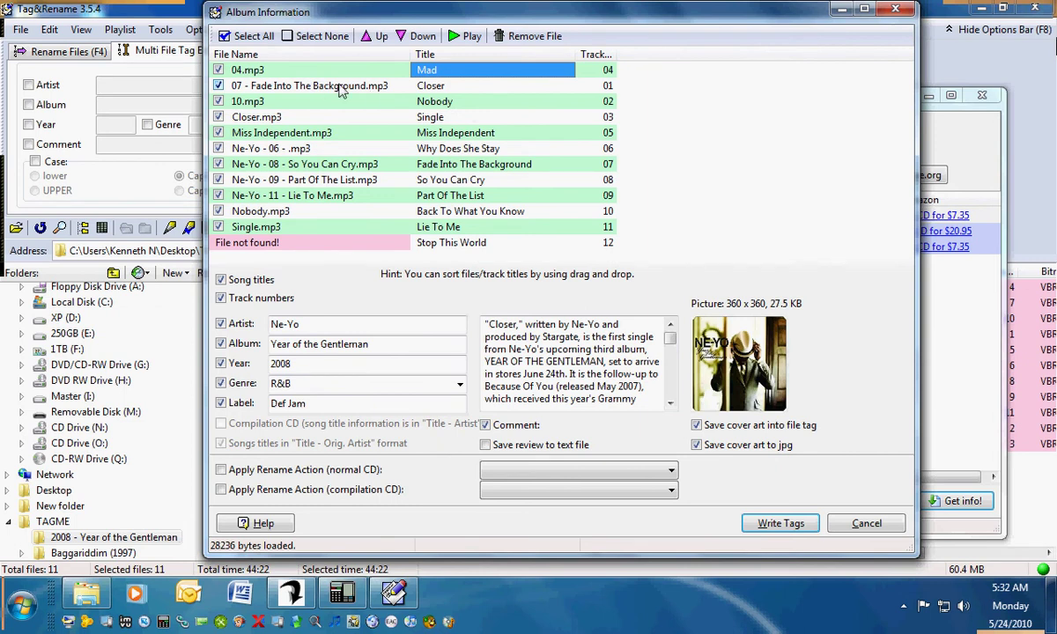
{"action": "left_click_drag", "start_coordinate": [440, 163], "coordinate": [458, 90]}
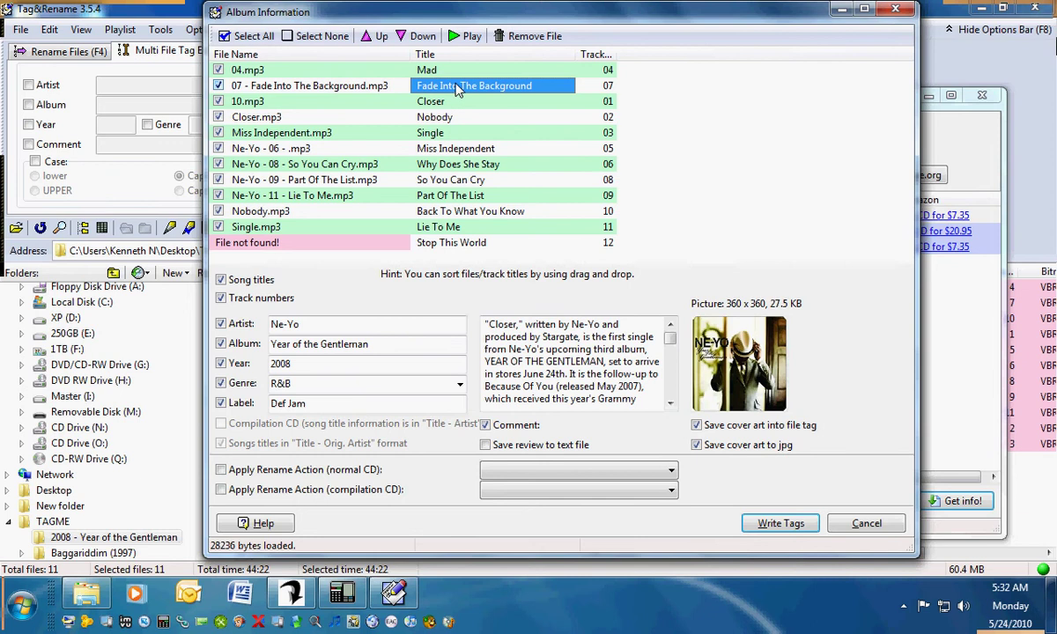
{"action": "left_click_drag", "start_coordinate": [440, 205], "coordinate": [460, 103]}
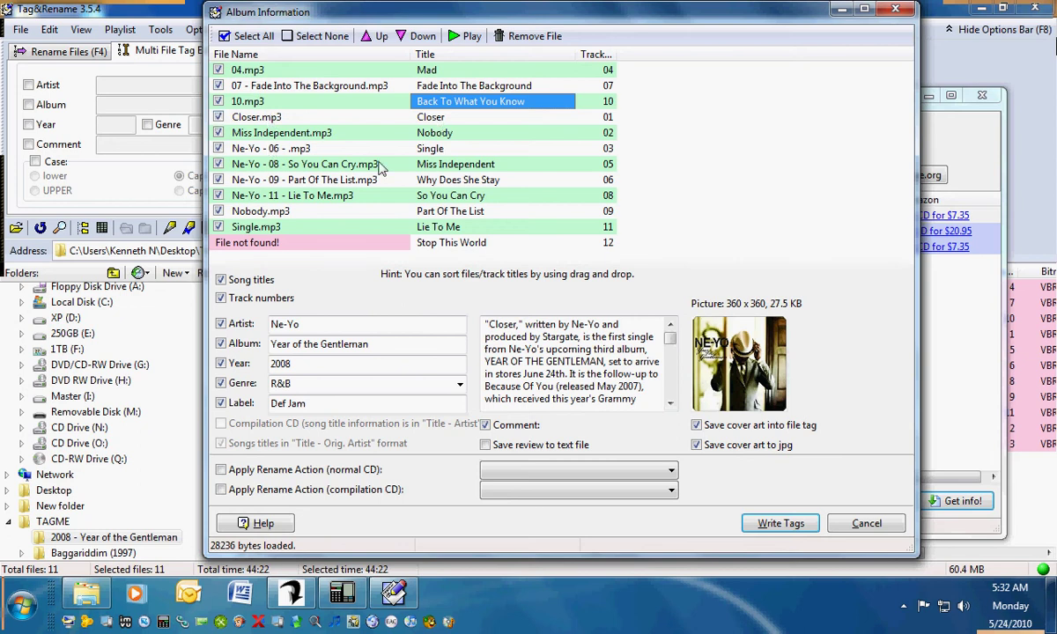
Match Miss Independent, Why Does She Stay, So You Can Cry, Part Of The List and Lie To Me to their files, and write the tags
{"action": "left_click_drag", "start_coordinate": [421, 164], "coordinate": [447, 134]}
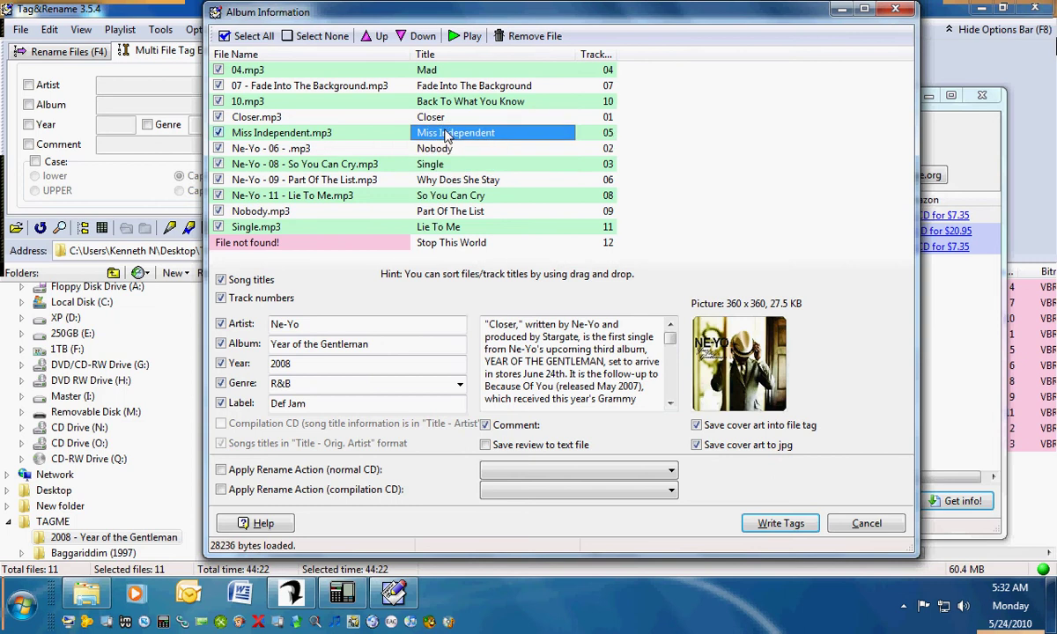
{"action": "left_click_drag", "start_coordinate": [446, 179], "coordinate": [471, 149]}
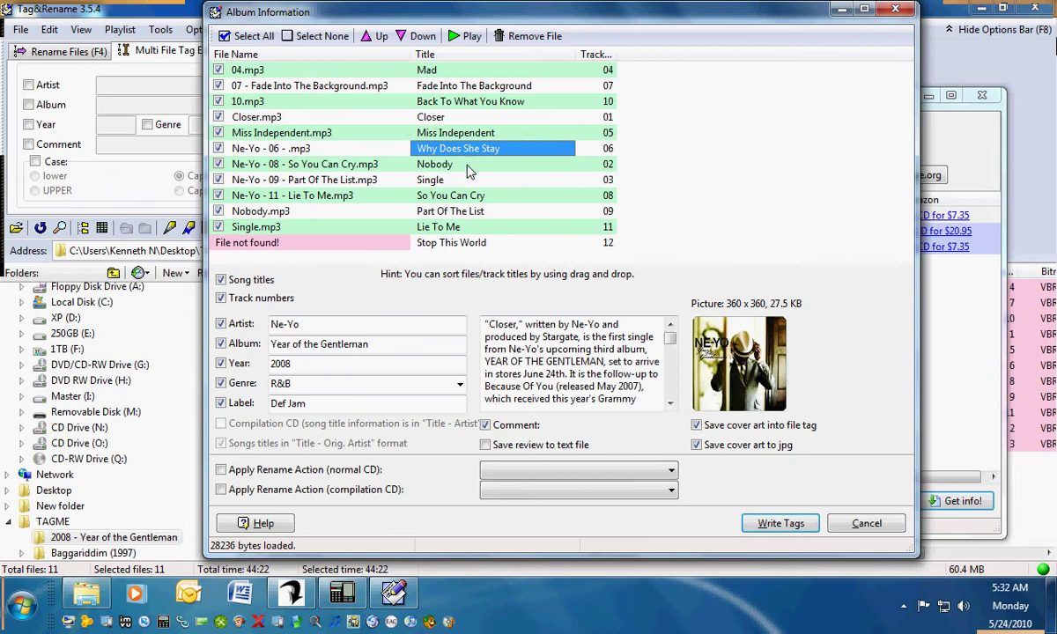
{"action": "left_click_drag", "start_coordinate": [469, 196], "coordinate": [465, 168]}
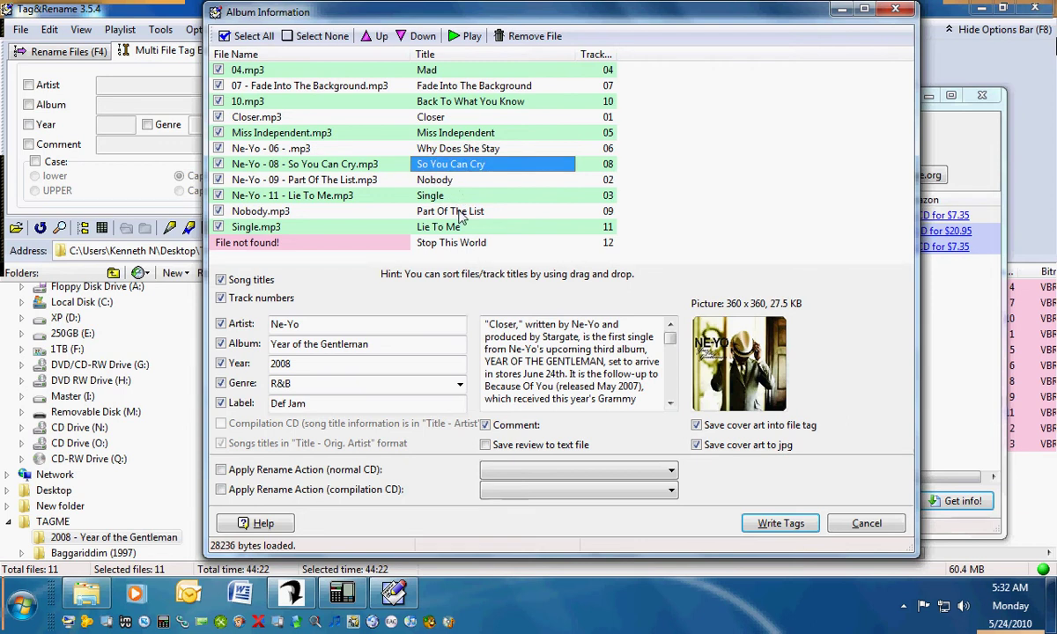
{"action": "left_click_drag", "start_coordinate": [458, 215], "coordinate": [457, 188]}
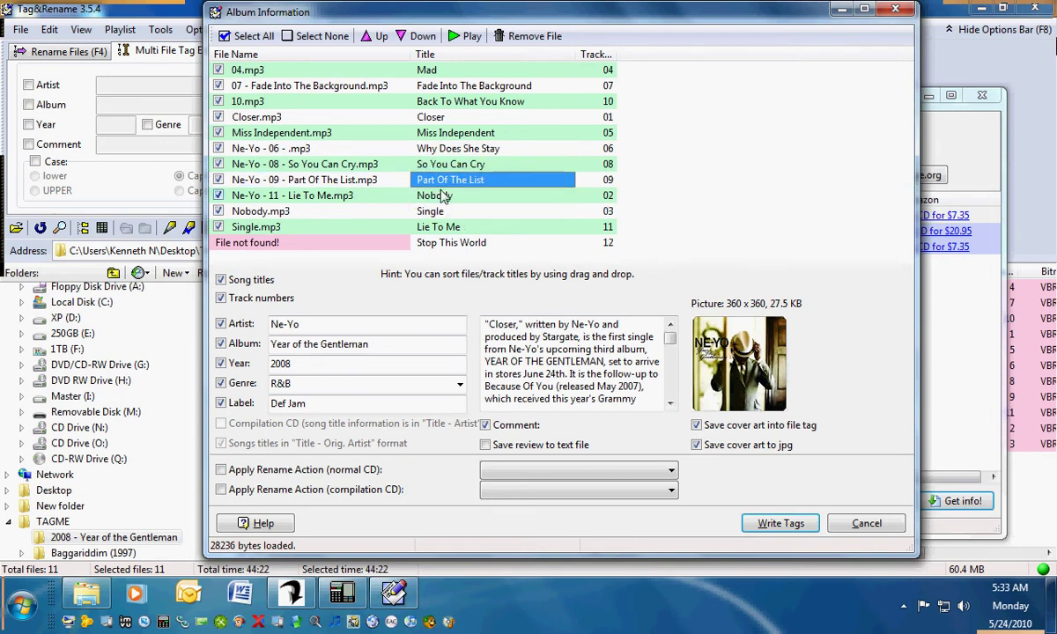
{"action": "left_click_drag", "start_coordinate": [455, 229], "coordinate": [456, 200]}
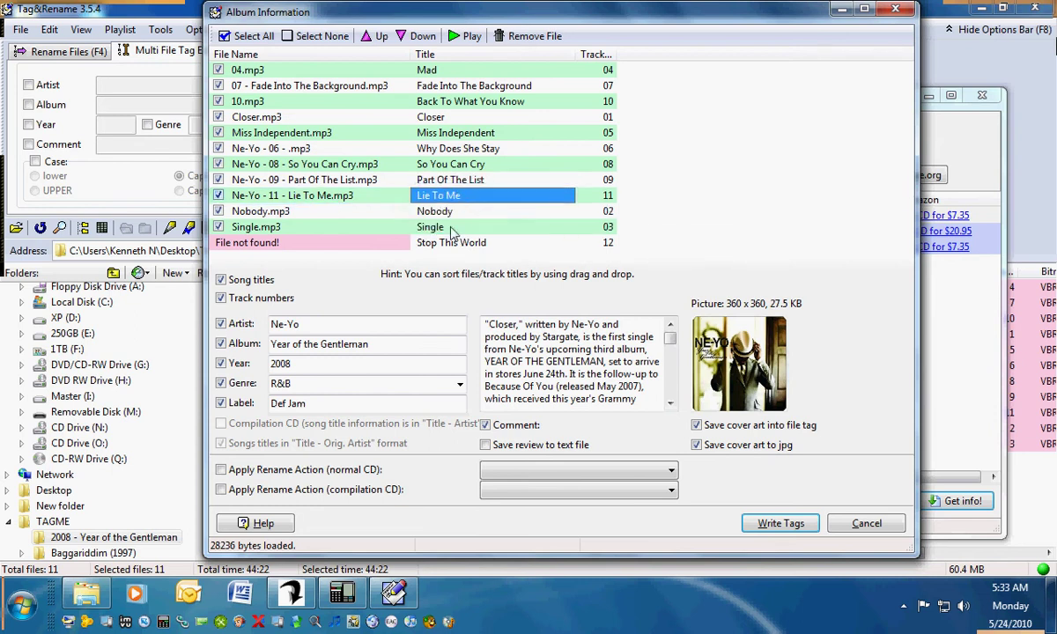
{"action": "left_click", "coordinate": [451, 229]}
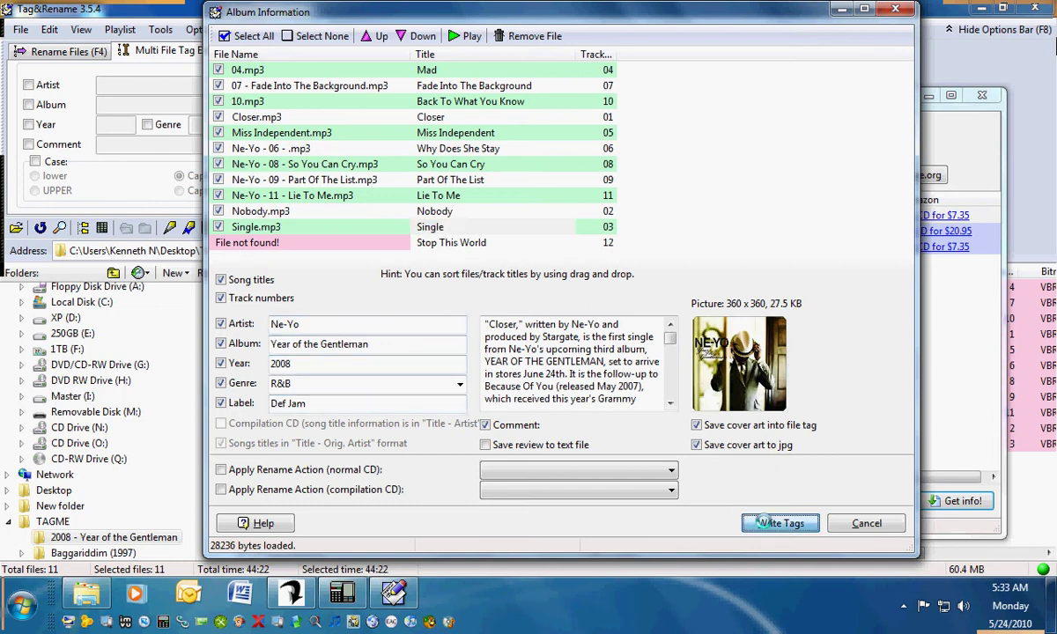
{"action": "left_click", "coordinate": [768, 532]}
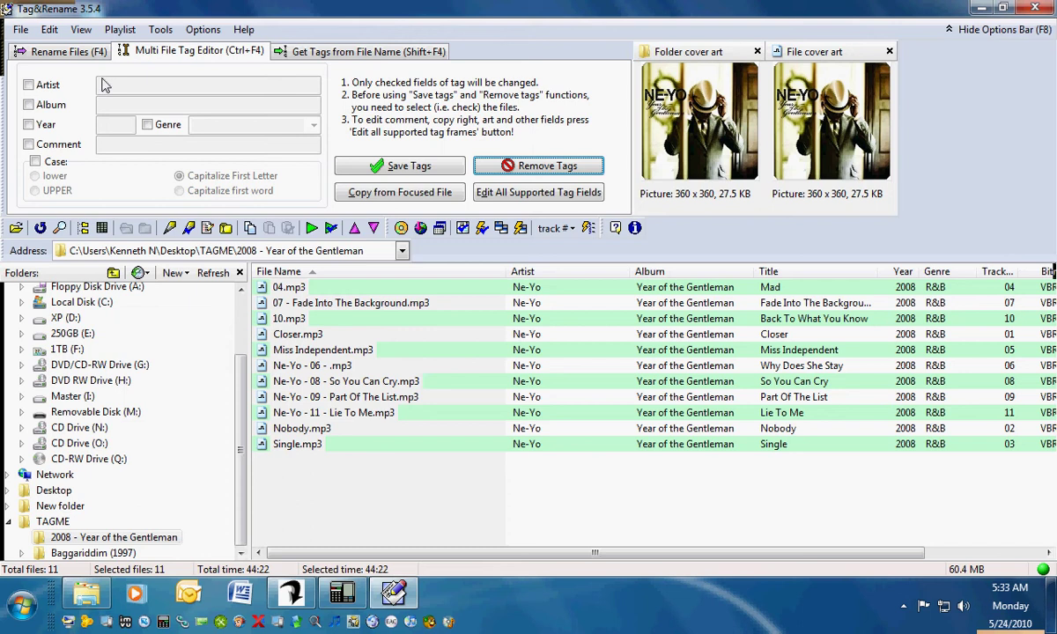
Set the file name mask to %1 - %6 - %2 (artist, track number, title) and rename the album's files with it
{"action": "left_click", "coordinate": [66, 53]}
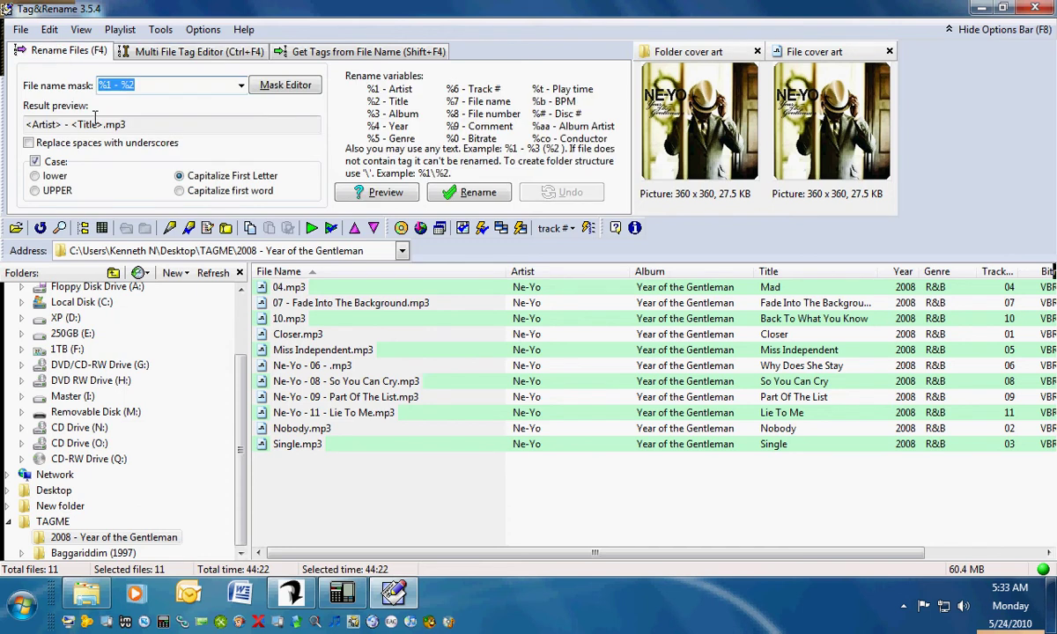
{"action": "left_click", "coordinate": [282, 87]}
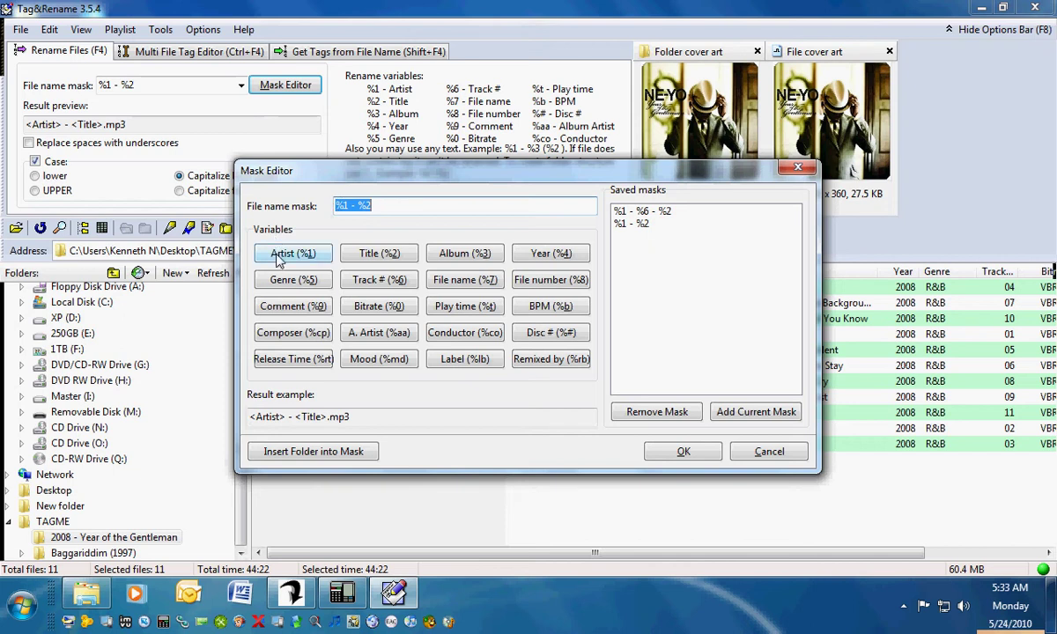
{"action": "left_click", "coordinate": [280, 256]}
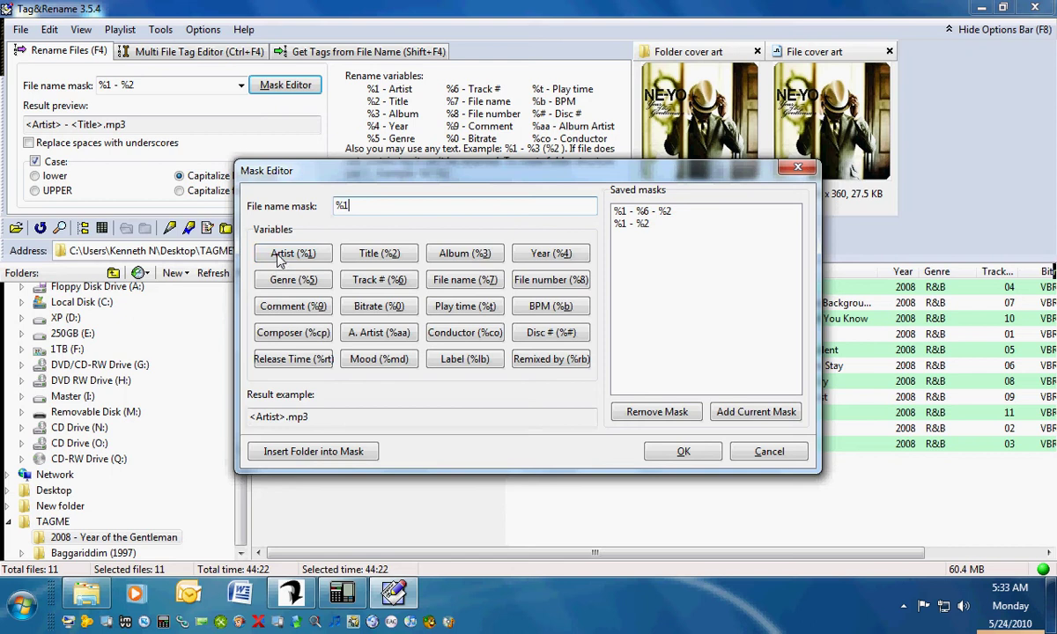
{"action": "type", "text": "-"}
{"action": "left_click", "coordinate": [370, 280]}
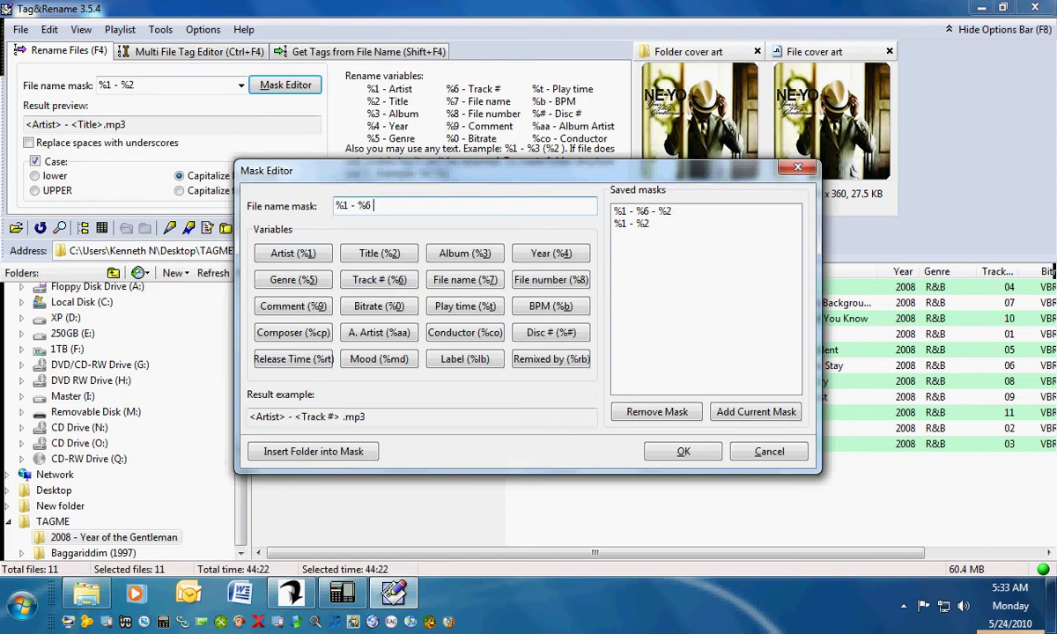
{"action": "type", "text": "-"}
{"action": "left_click", "coordinate": [374, 255]}
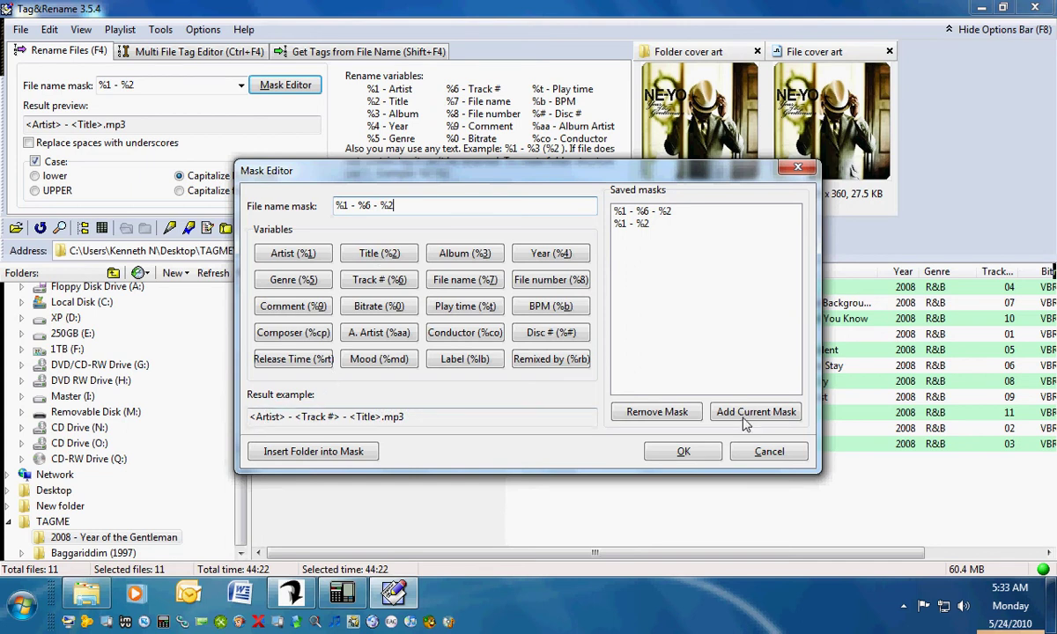
{"action": "left_click", "coordinate": [683, 451]}
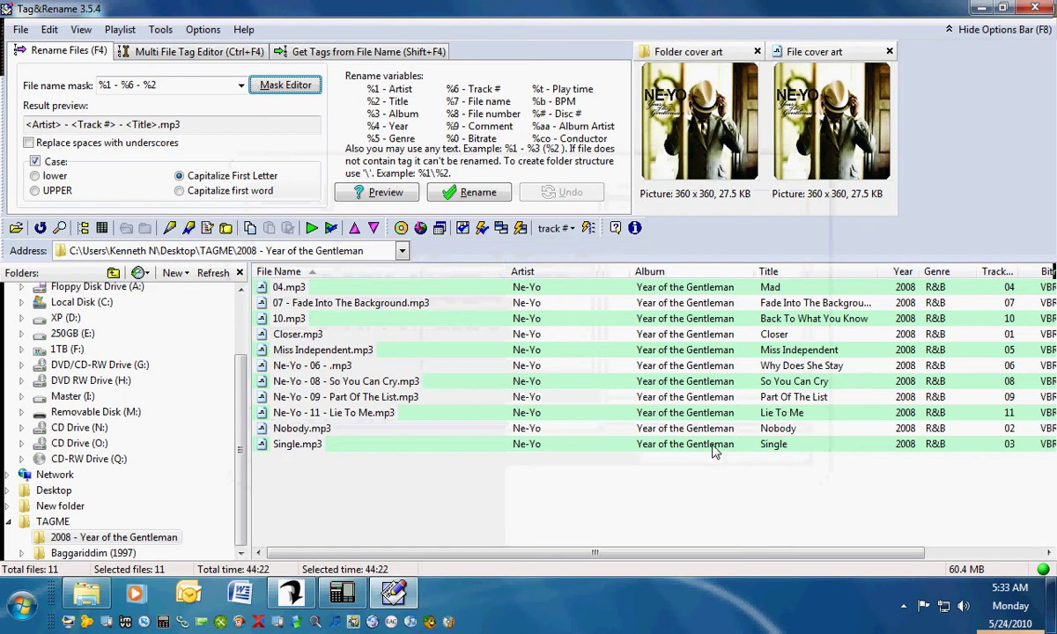
{"action": "left_click", "coordinate": [453, 190]}
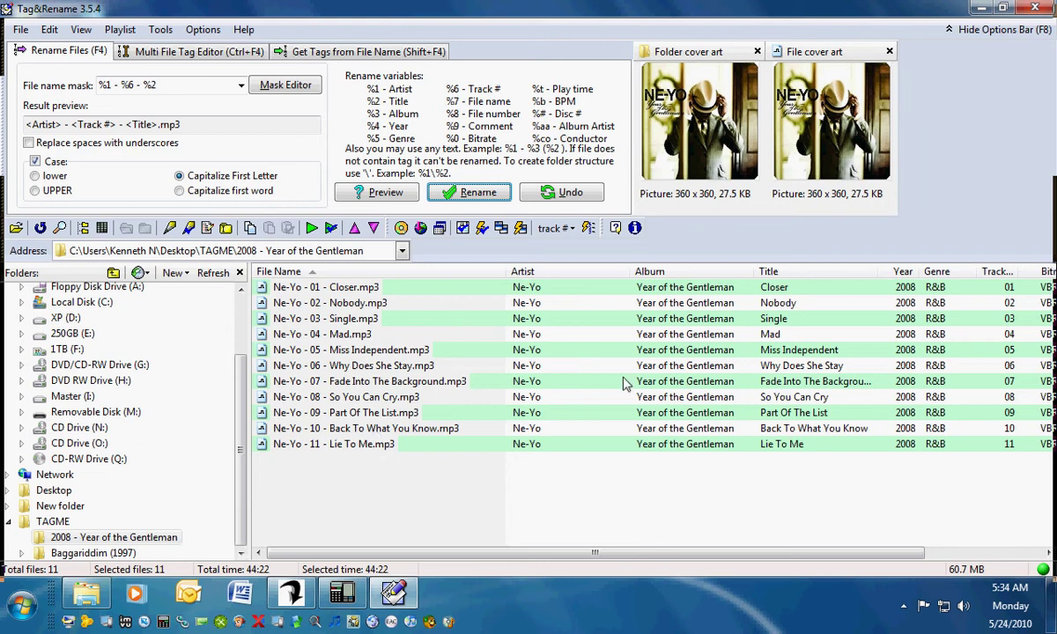
Review the quick-save playlist naming in the program options and leave the options without changing anything
{"action": "left_click", "coordinate": [160, 29]}
{"action": "mouse_move", "coordinate": [204, 35]}
{"action": "left_click", "coordinate": [225, 51]}
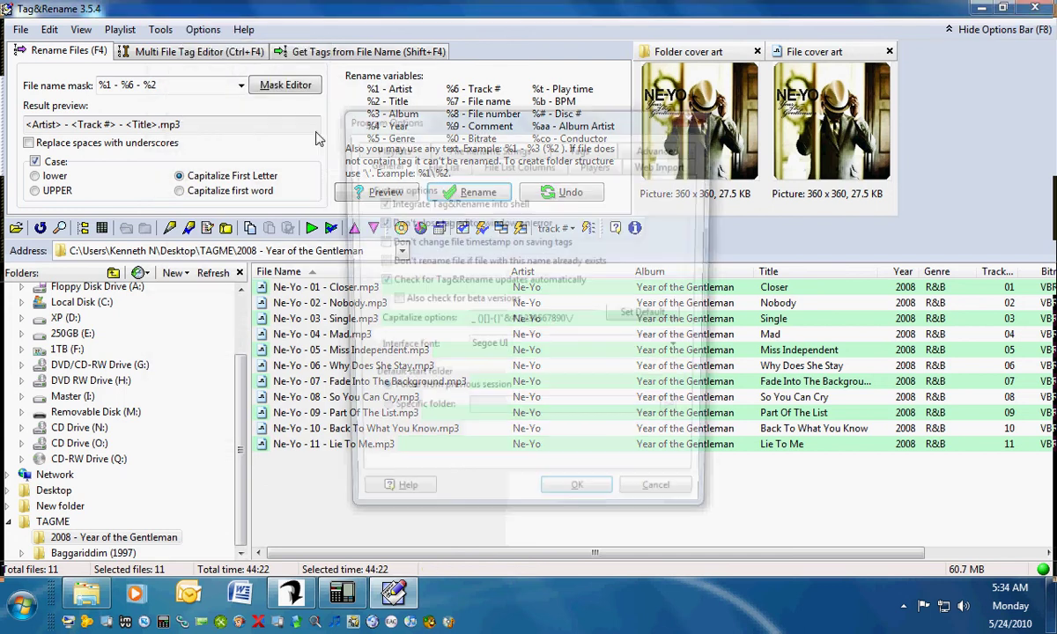
{"action": "left_click", "coordinate": [388, 147]}
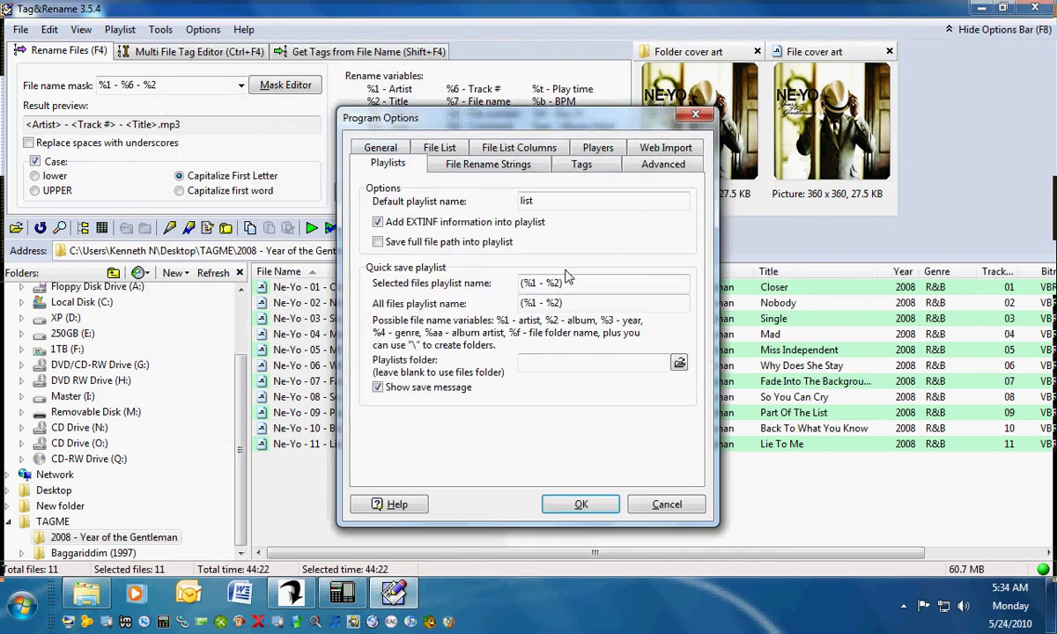
{"action": "left_click", "coordinate": [568, 281]}
{"action": "left_click_drag", "start_coordinate": [568, 282], "coordinate": [557, 283]}
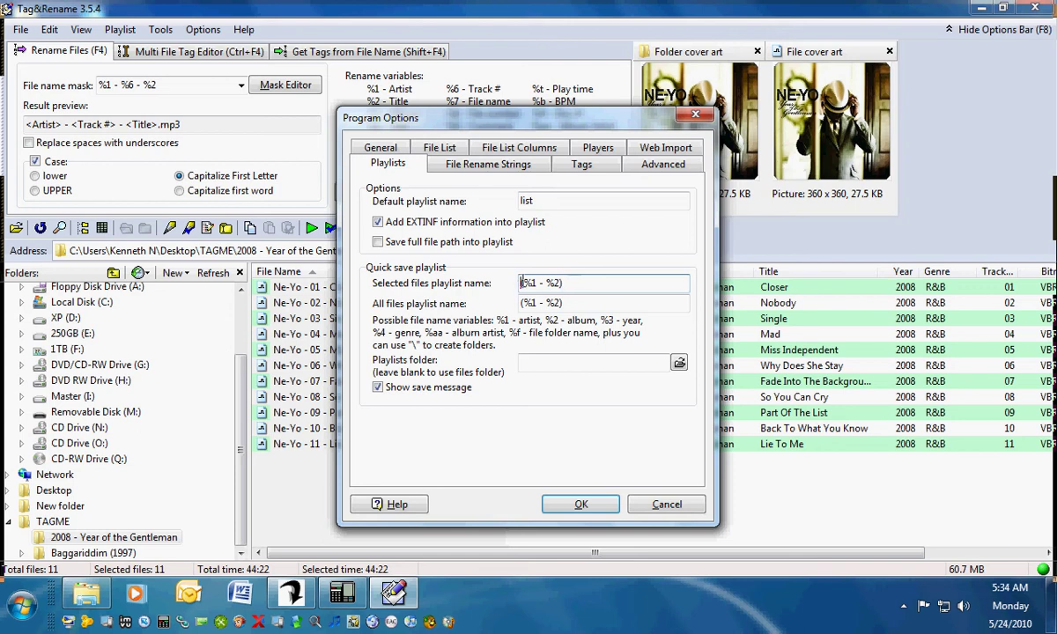
{"action": "left_click", "coordinate": [661, 505]}
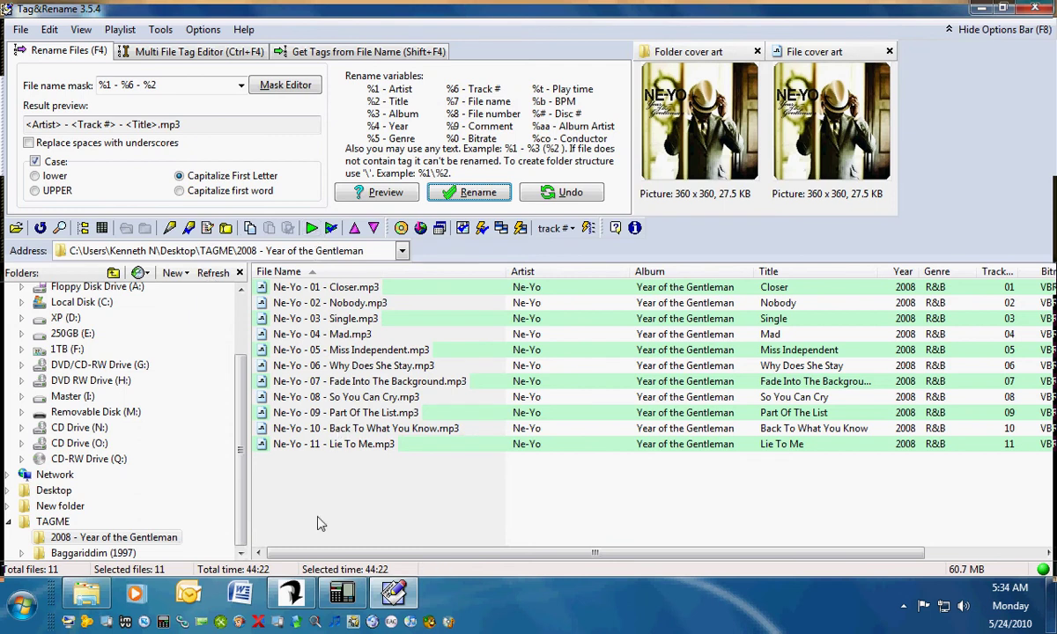
Rename the 2008 - Year of the Gentleman folder using the mask %3 (%4), built from album and year
{"action": "key", "text": "F2"}
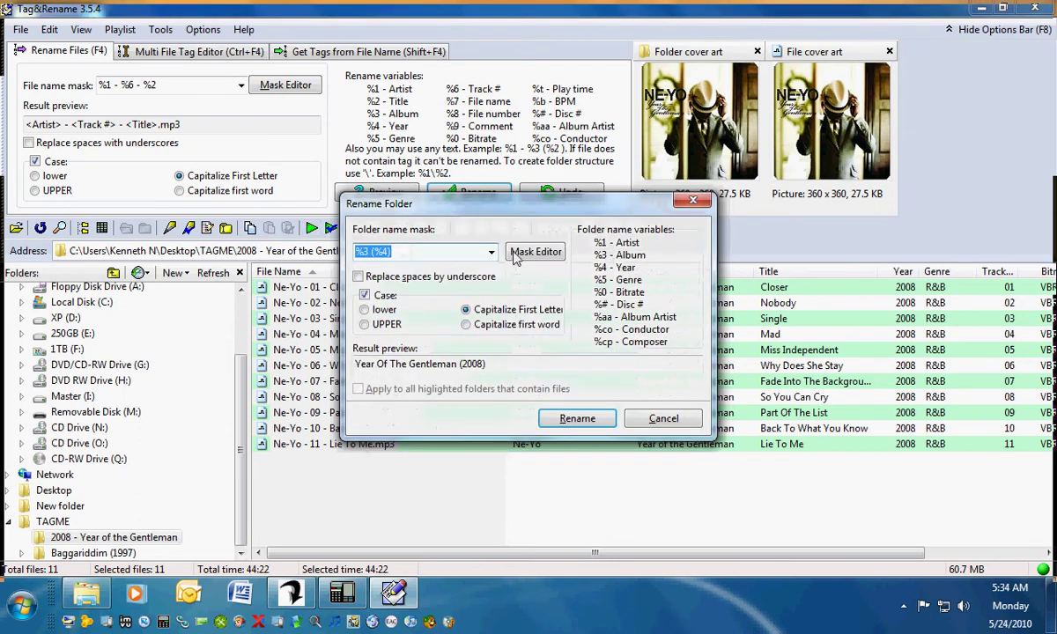
{"action": "left_click", "coordinate": [516, 256]}
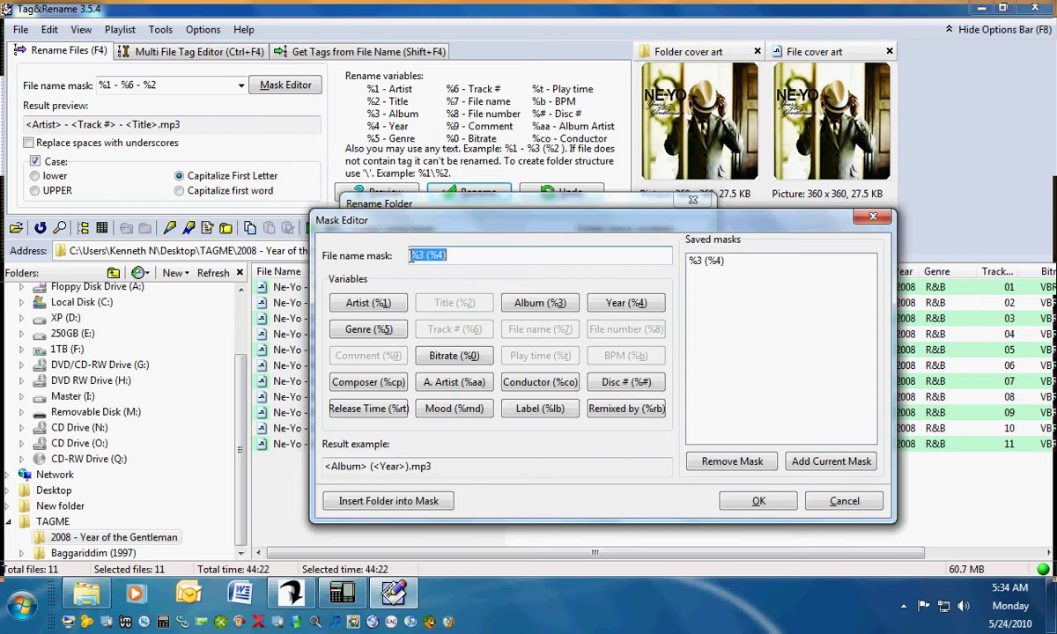
{"action": "left_click", "coordinate": [540, 304]}
{"action": "type", "text": "("}
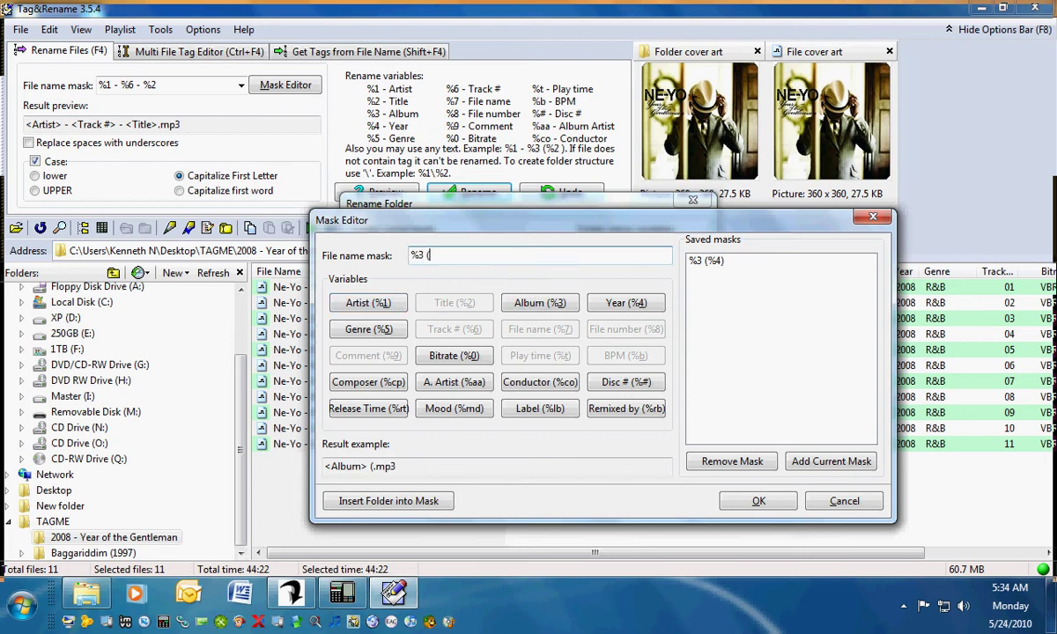
{"action": "left_click", "coordinate": [627, 303]}
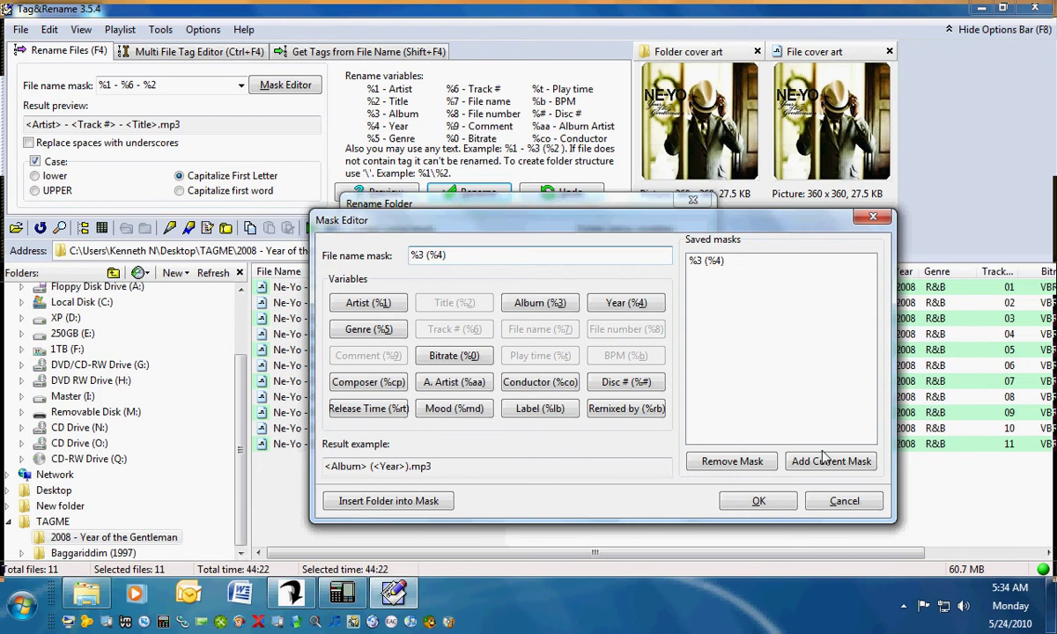
{"action": "left_click", "coordinate": [757, 501]}
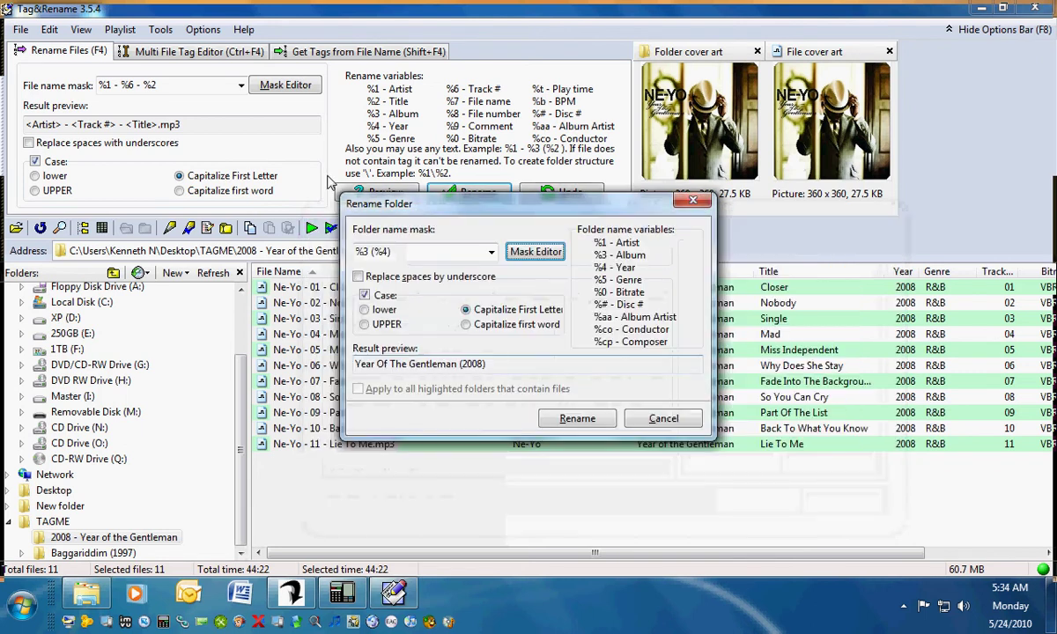
{"action": "left_click", "coordinate": [574, 419]}
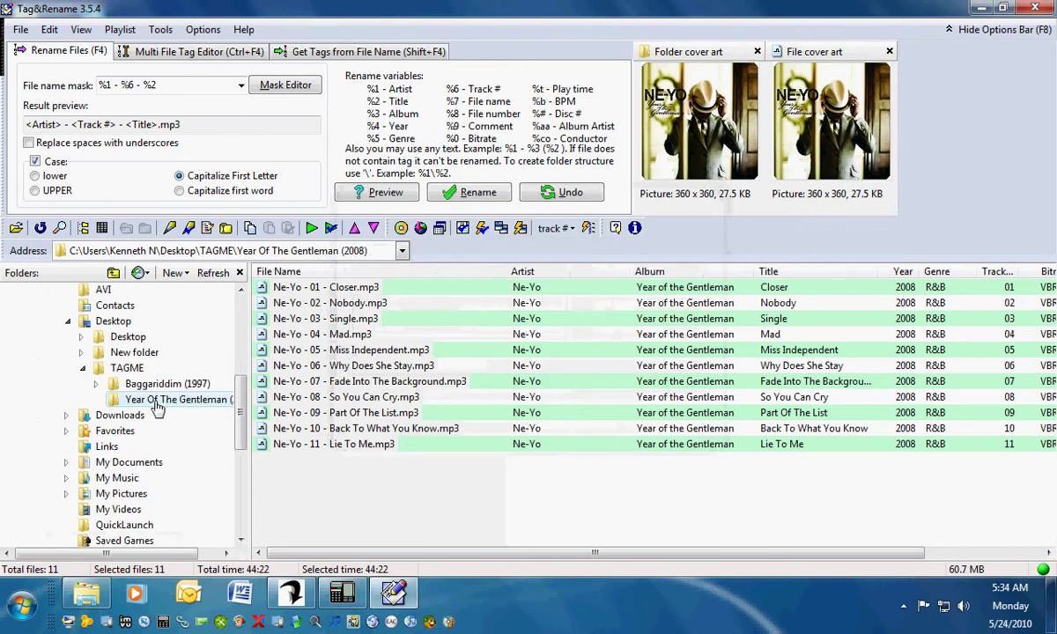
Widen the folder tree to fit the full album folder name and reapply the %3 (%4) folder rename
{"action": "left_click_drag", "start_coordinate": [243, 414], "coordinate": [287, 414]}
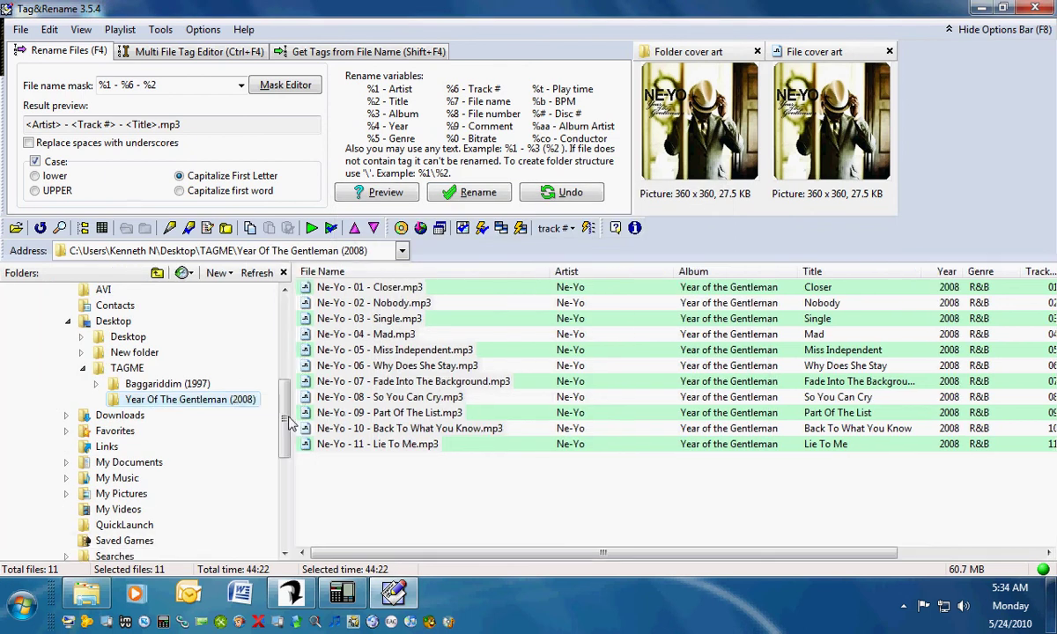
{"action": "left_click", "coordinate": [180, 401]}
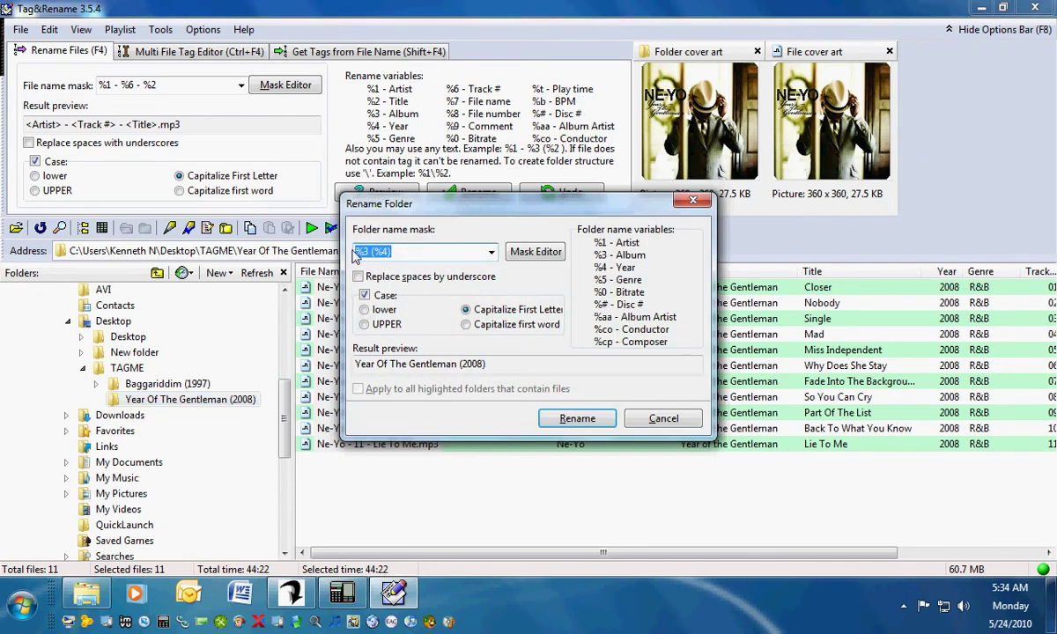
{"action": "left_click", "coordinate": [574, 418]}
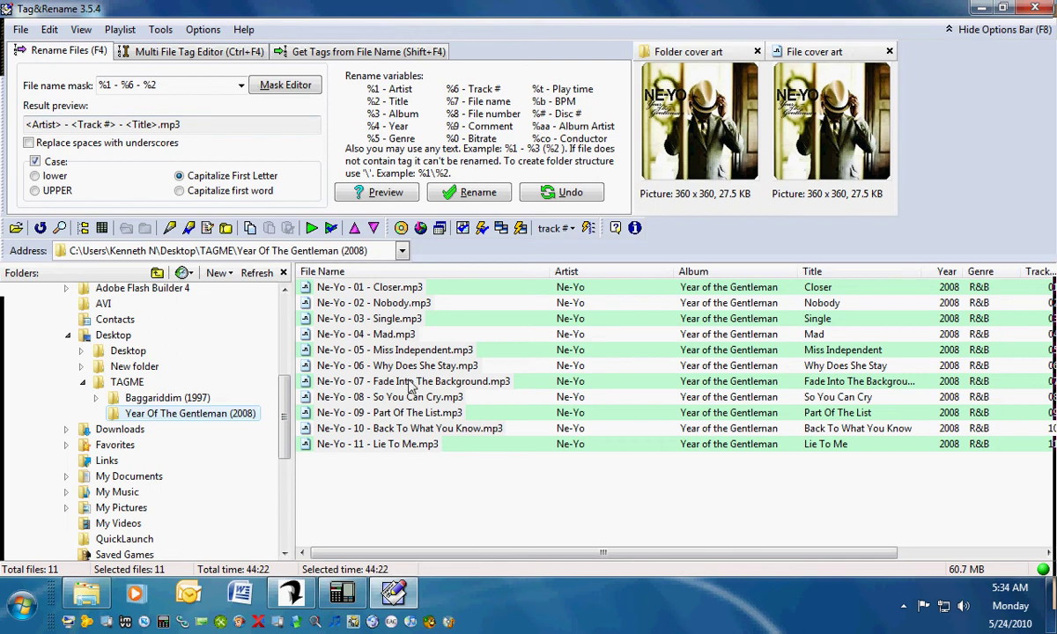
Quick-save a playlist of the Year Of The Gentleman files and test-play the resulting .m3u from the album folder in Winamp
{"action": "key", "text": "ctrl+p"}
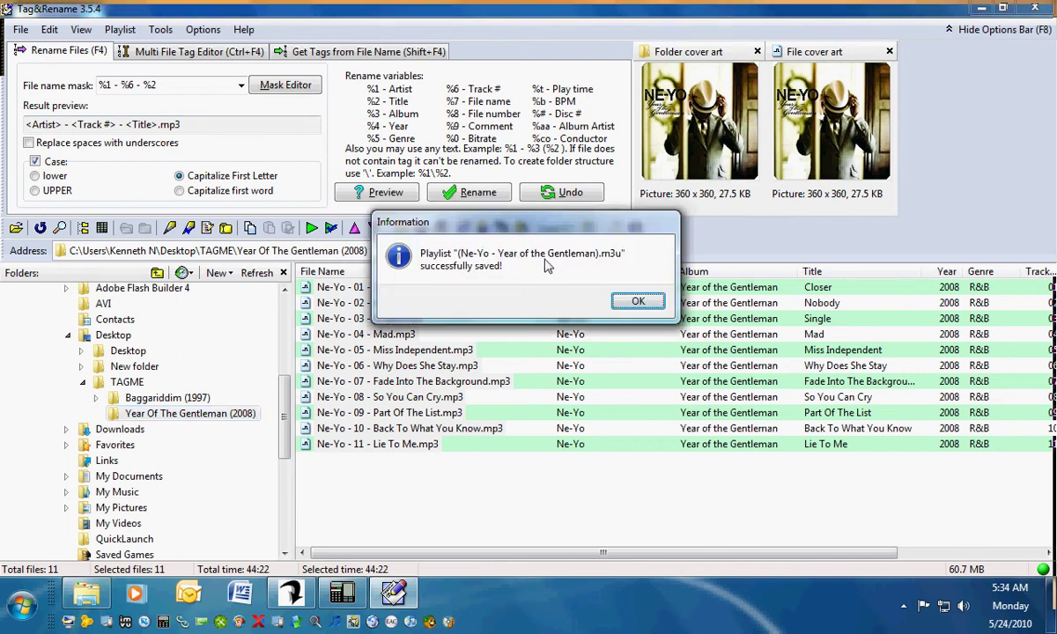
{"action": "left_click", "coordinate": [638, 302]}
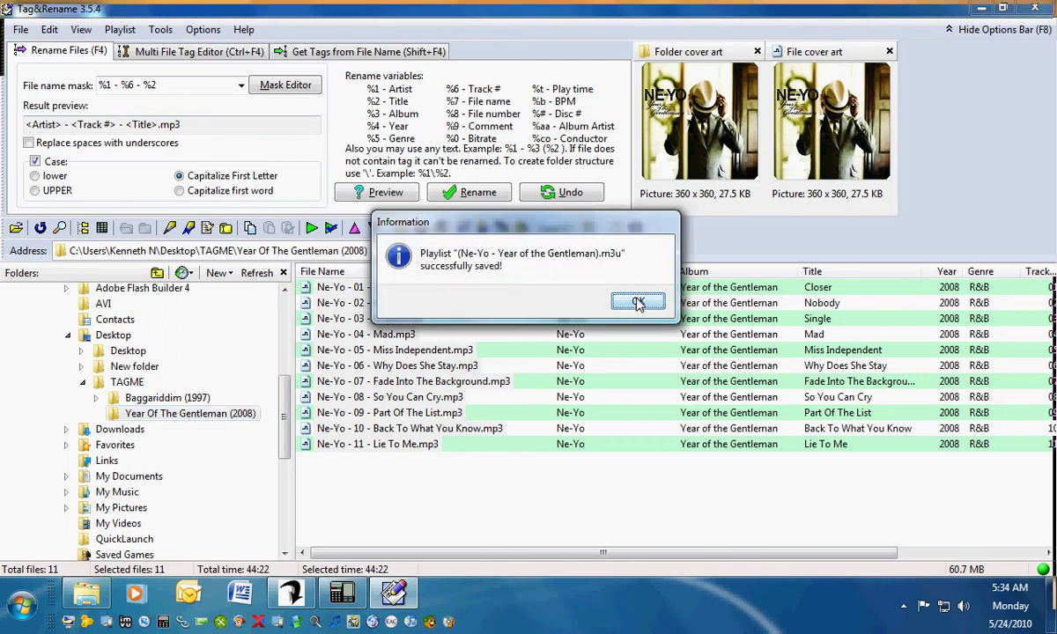
{"action": "right_click", "coordinate": [187, 418]}
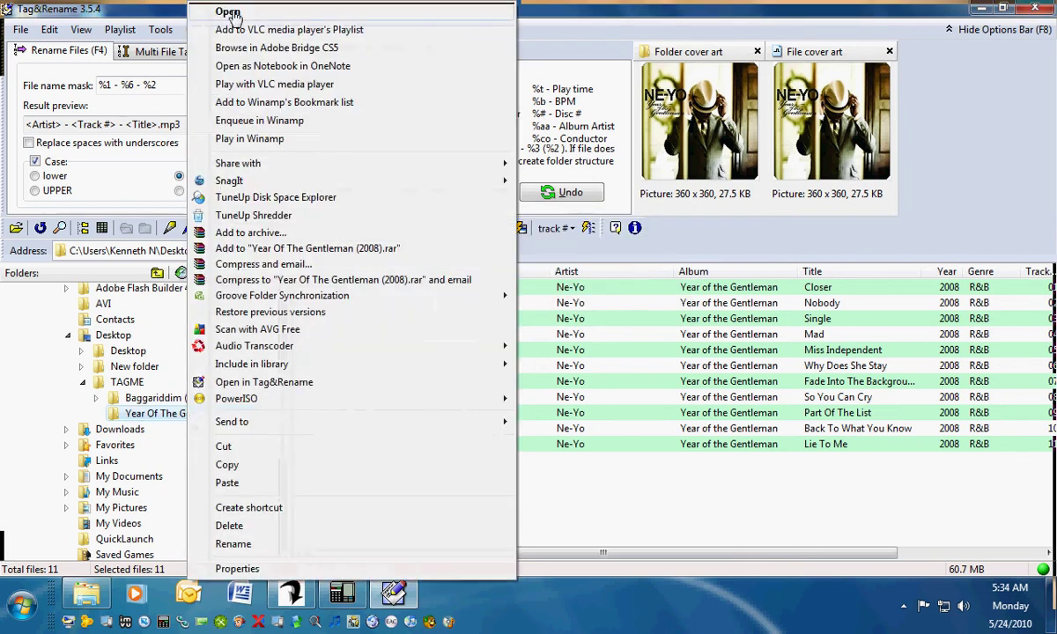
{"action": "left_click", "coordinate": [228, 11]}
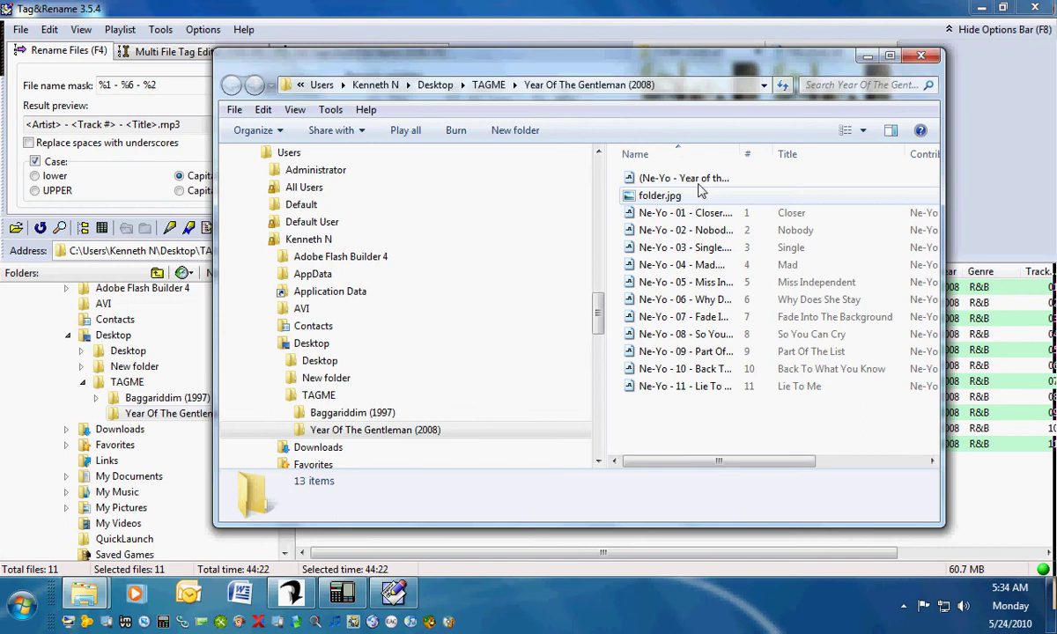
{"action": "left_click", "coordinate": [793, 181]}
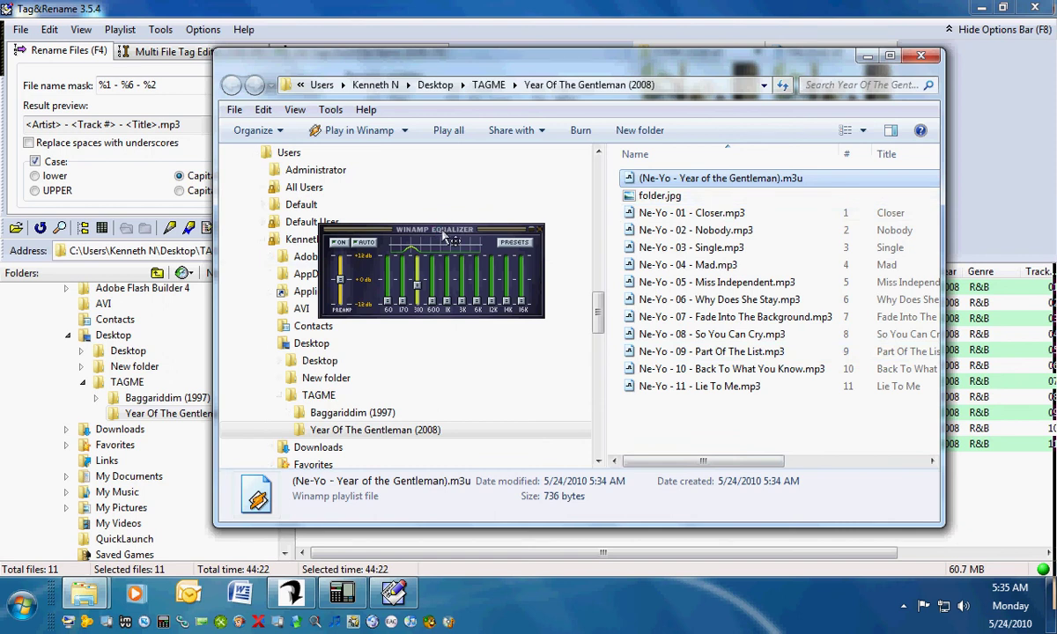
{"action": "left_click", "coordinate": [535, 135]}
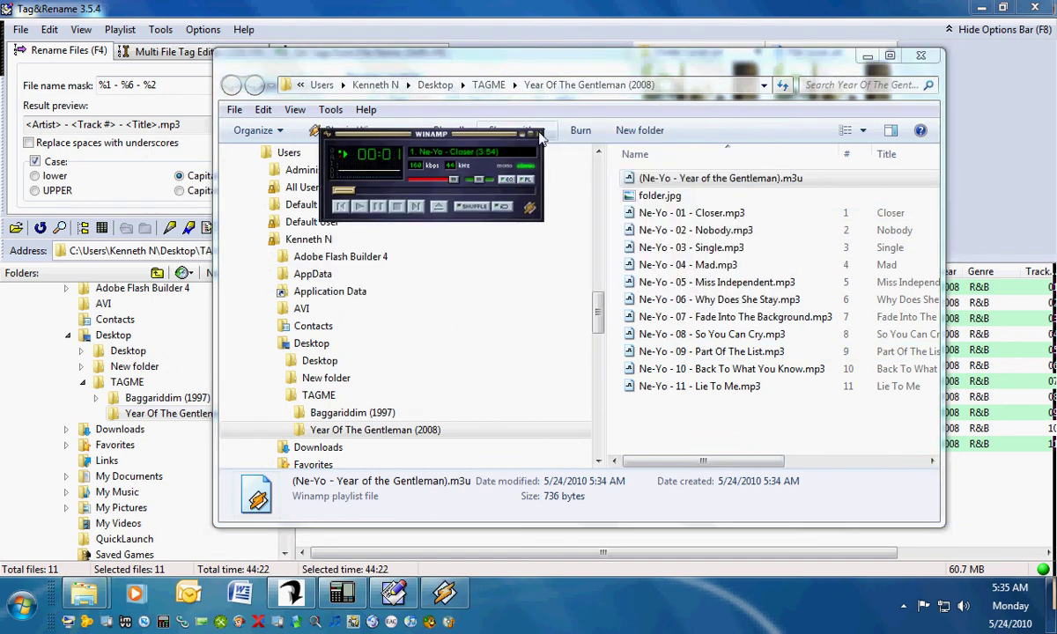
Load the Baggariddim (1997) folder and search amazon.com for Ub40's album Baggariddim
{"action": "left_click", "coordinate": [167, 407]}
{"action": "left_click", "coordinate": [168, 401]}
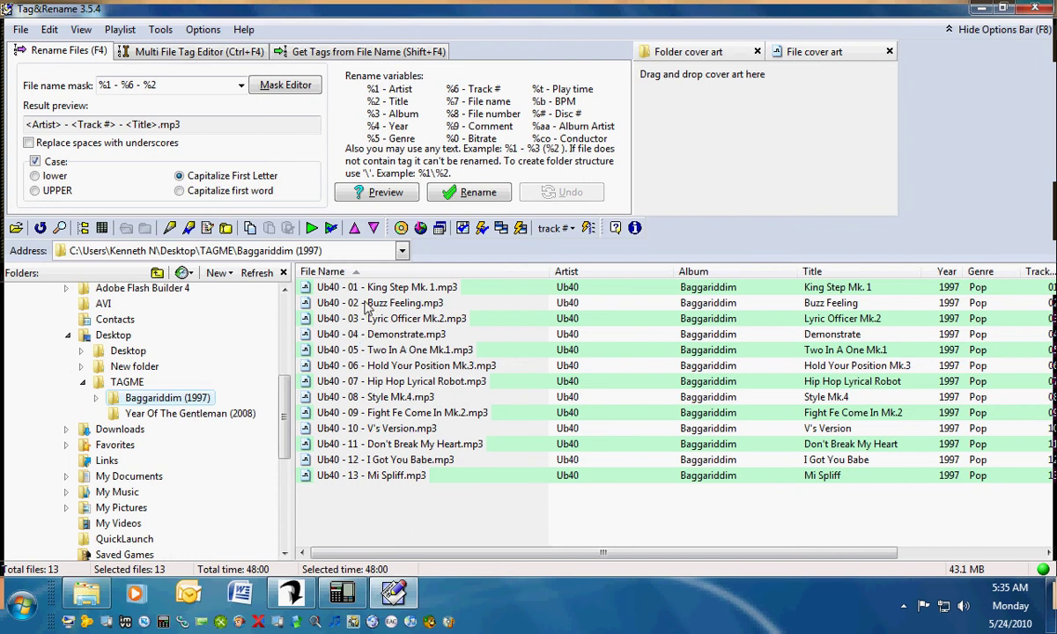
{"action": "left_click", "coordinate": [161, 30]}
{"action": "left_click", "coordinate": [236, 71]}
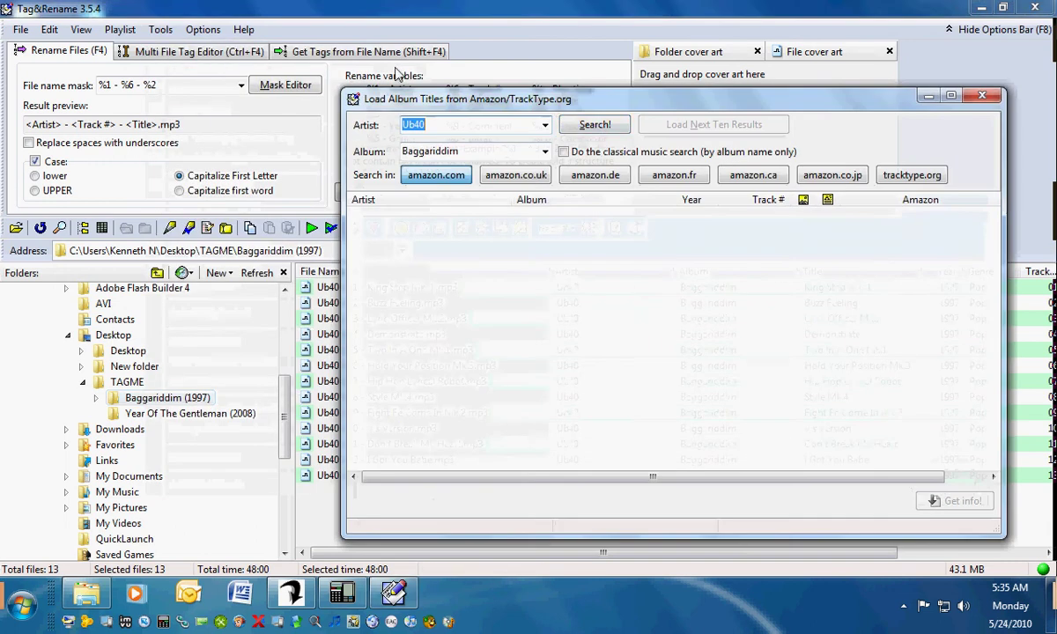
{"action": "left_click", "coordinate": [581, 127]}
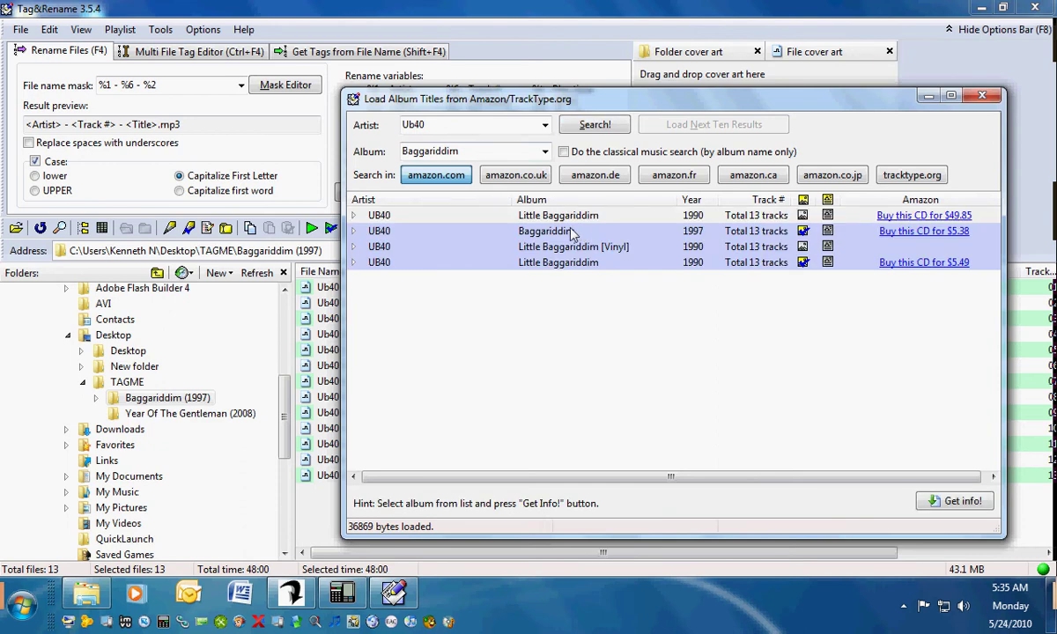
Get the album information of the 1997 Baggariddim release and write its tags to the files
{"action": "left_click", "coordinate": [571, 231]}
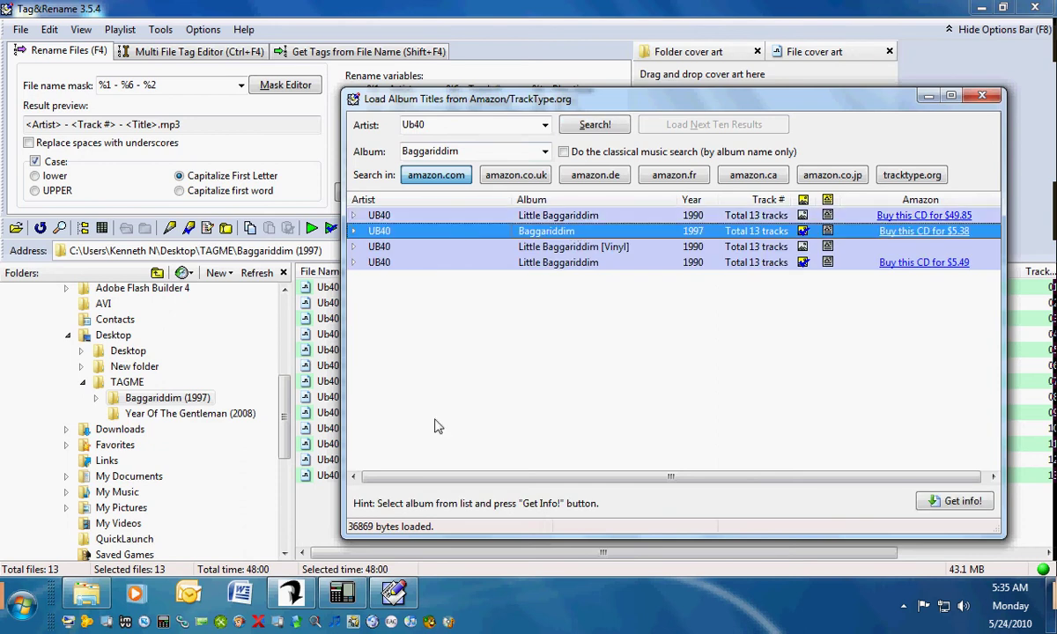
{"action": "left_click", "coordinate": [963, 510]}
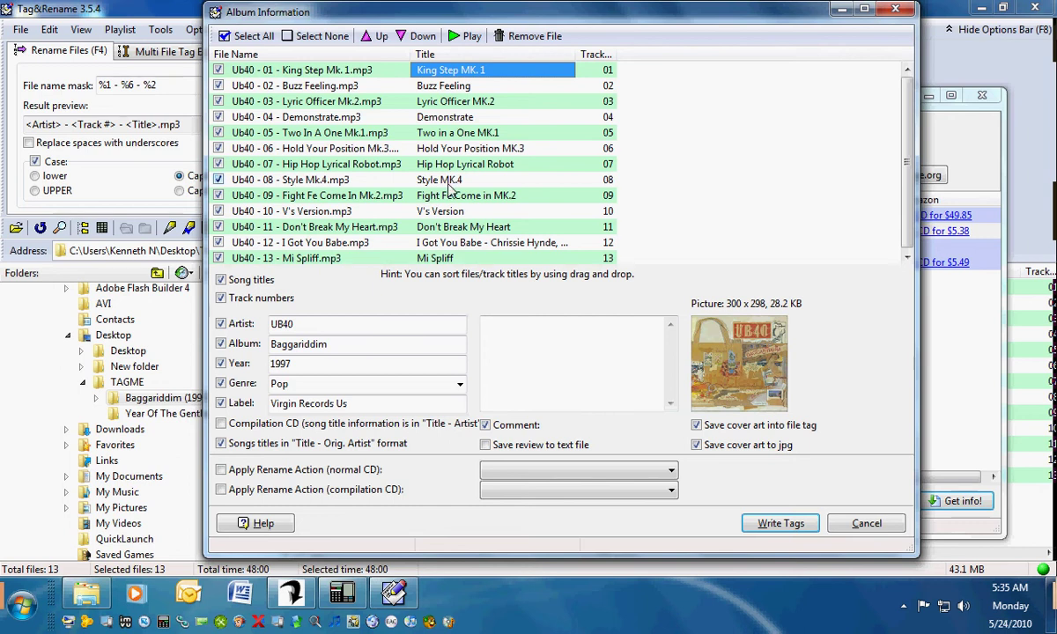
{"action": "scroll", "coordinate": [447, 229], "scroll_direction": "down", "scroll_amount": 1}
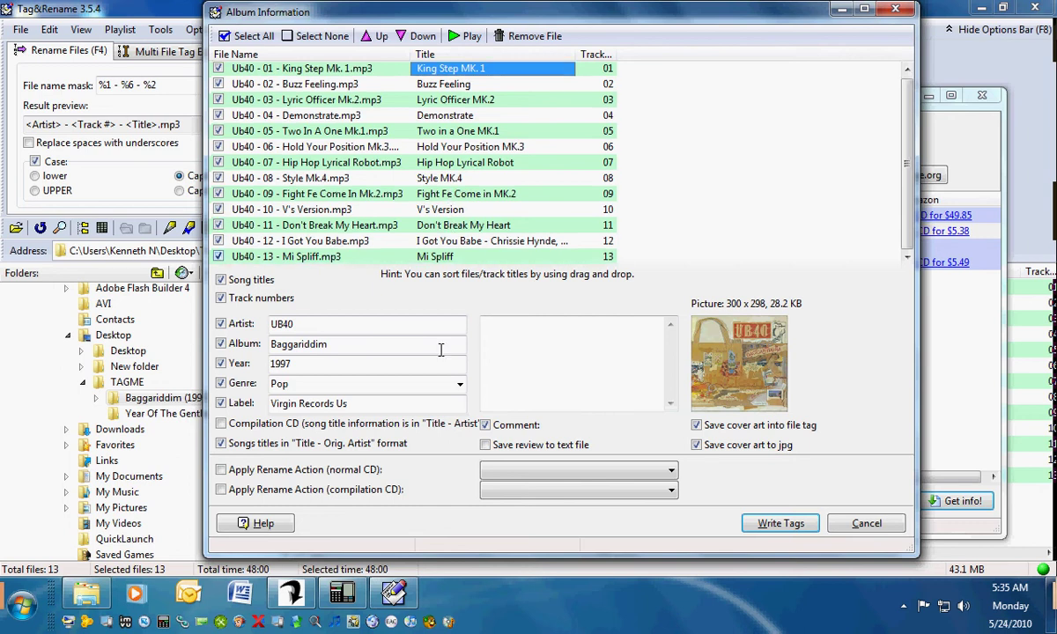
{"action": "left_click", "coordinate": [768, 524]}
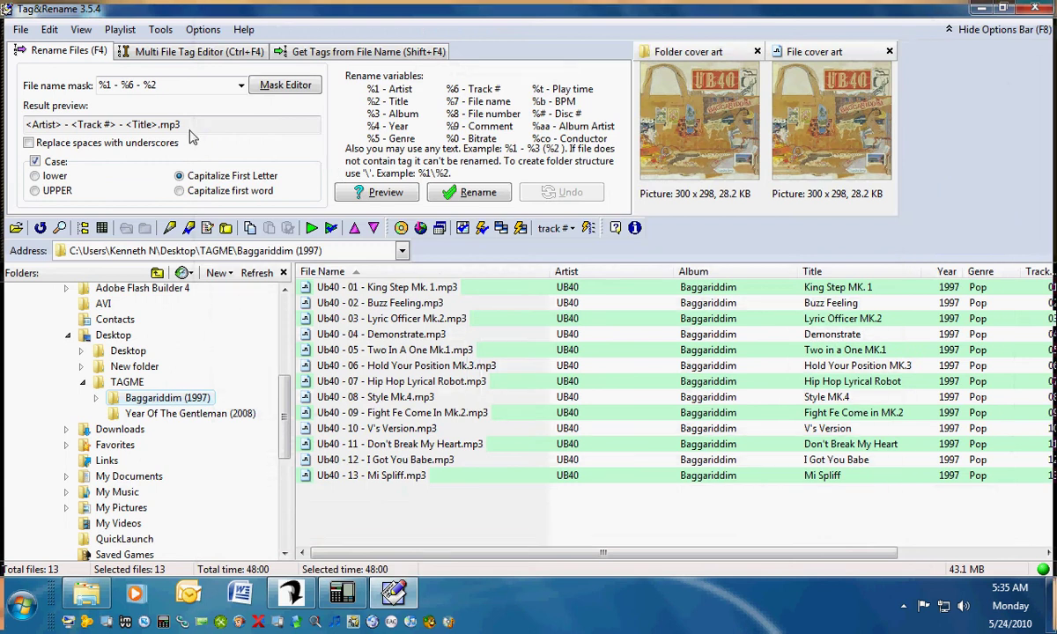
Rename the Baggariddim files with the %1 - %6 - %2 mask, and shorten the first file's name to King Step Mk. 1
{"action": "left_click", "coordinate": [461, 195]}
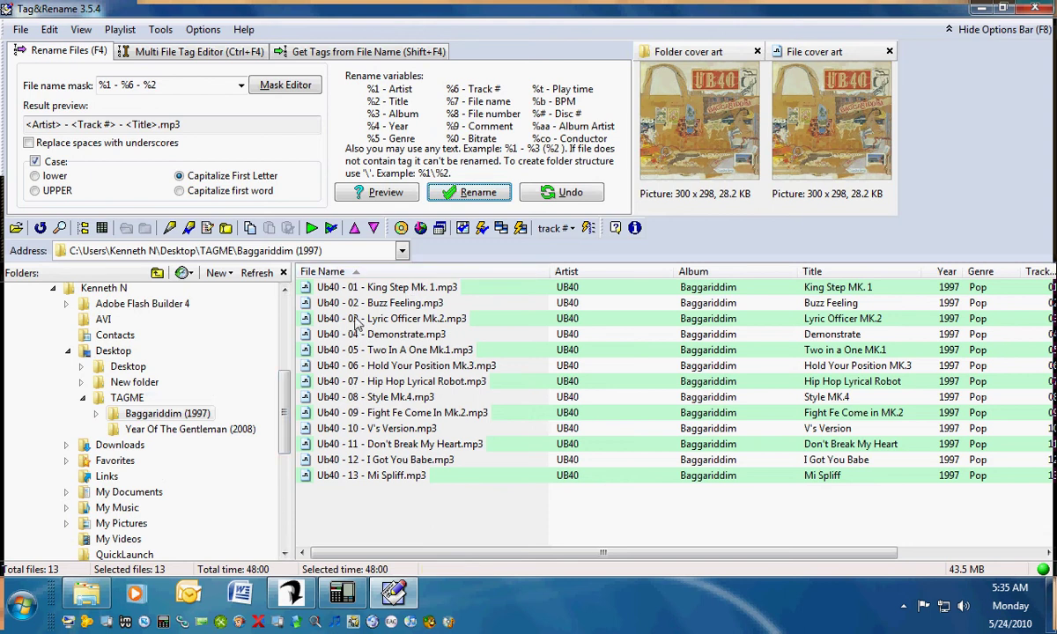
{"action": "right_click", "coordinate": [375, 295]}
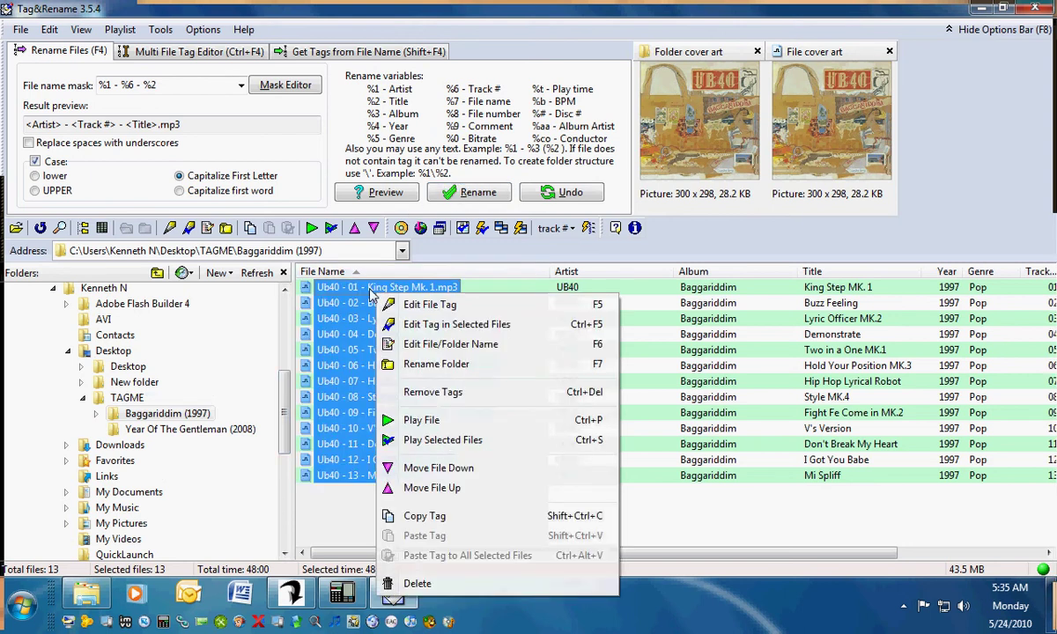
{"action": "left_click", "coordinate": [437, 345]}
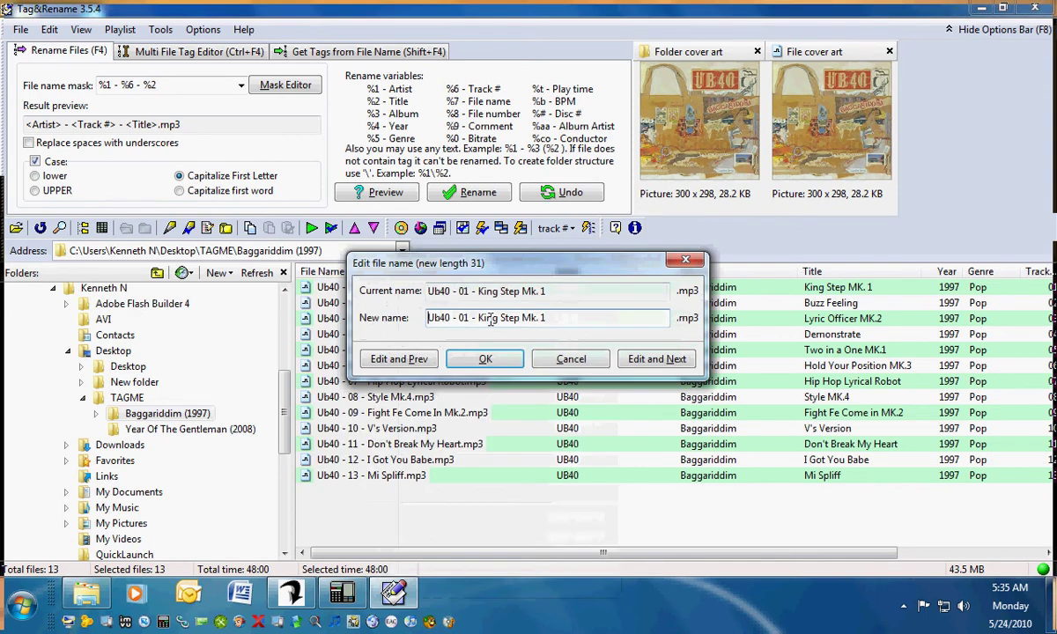
{"action": "left_click_drag", "start_coordinate": [482, 318], "coordinate": [428, 318]}
{"action": "key", "text": "Delete"}
{"action": "left_click", "coordinate": [485, 358]}
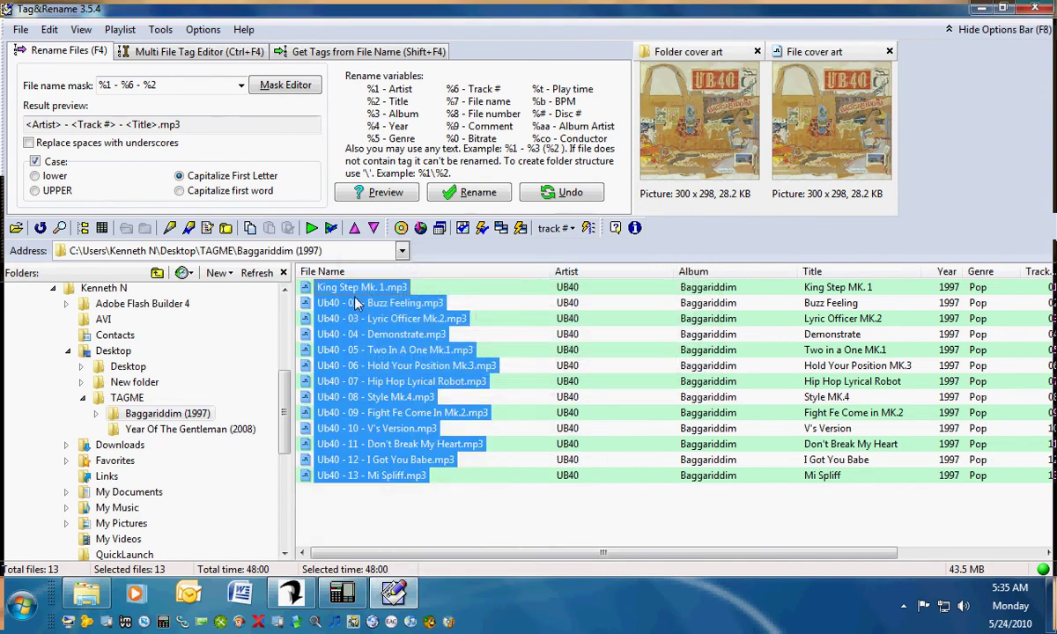
Rename all the Baggariddim files with the mask %1 - %6 - %2 and apply the folder name mask to their folder
{"action": "left_click", "coordinate": [471, 192]}
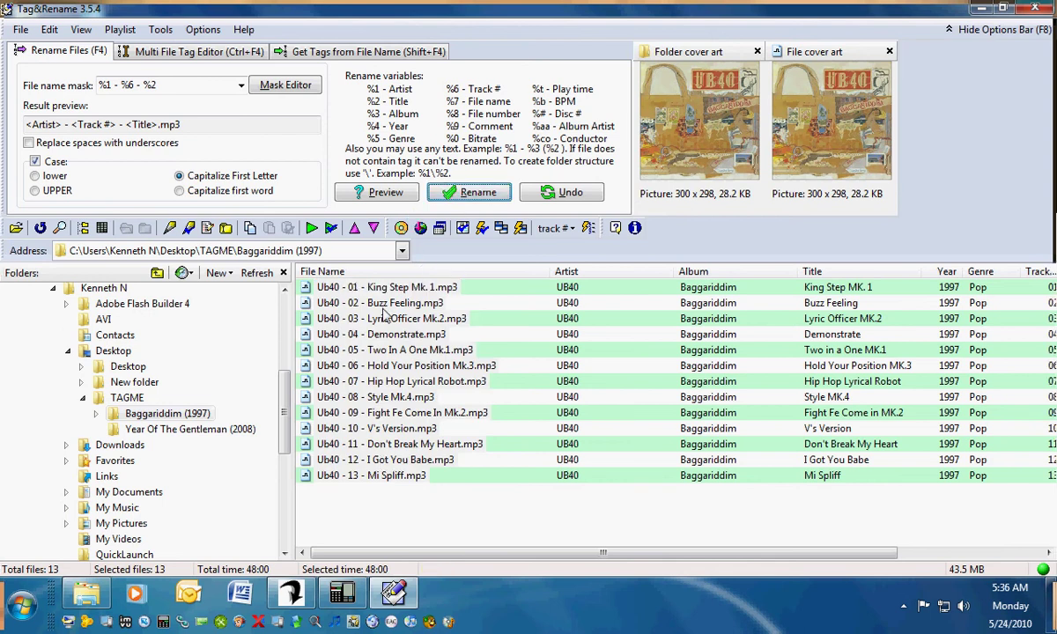
{"action": "key", "text": "F2"}
{"action": "left_click", "coordinate": [574, 417]}
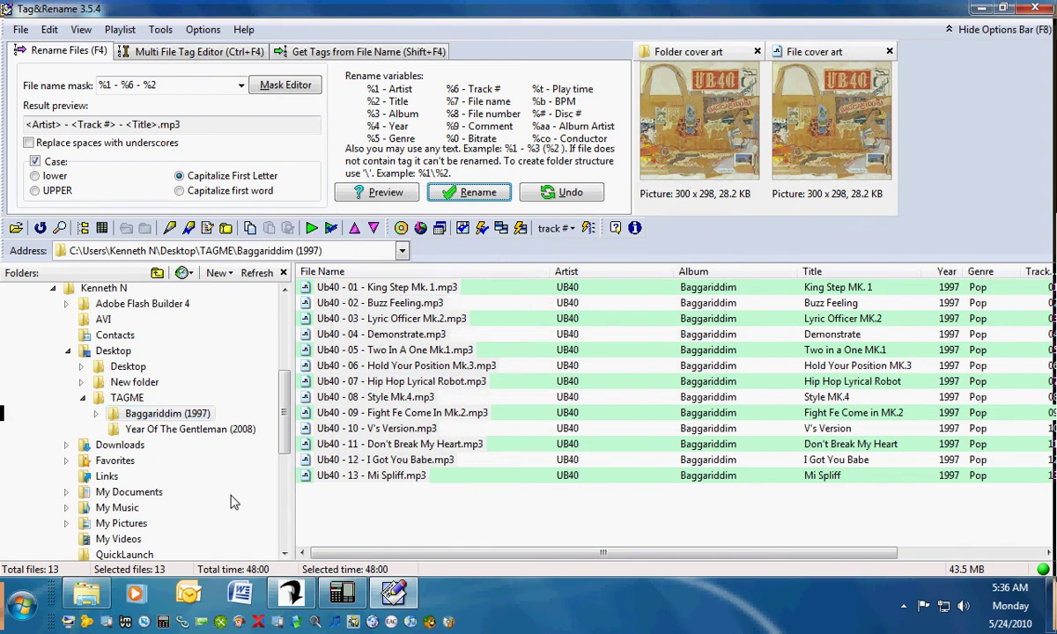
Quick-save a playlist of the Baggariddim files and open (UB40 - Baggariddim).m3u from the album folder in Winamp
{"action": "key", "text": "ctrl+p"}
{"action": "key", "text": "Return"}
{"action": "key", "text": "Return"}
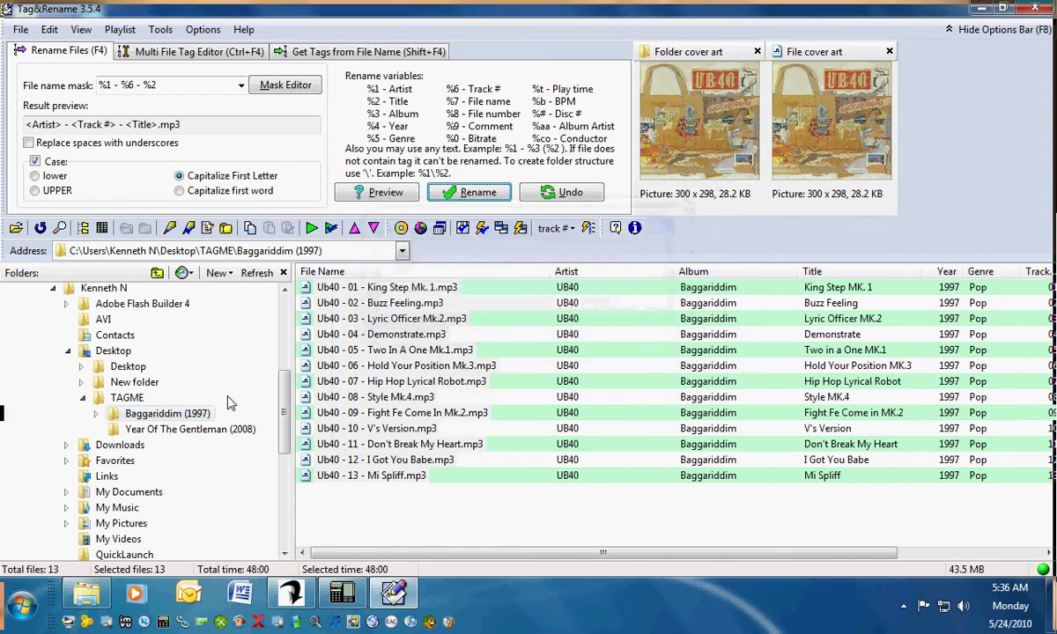
{"action": "right_click", "coordinate": [148, 412]}
{"action": "left_click", "coordinate": [191, 27]}
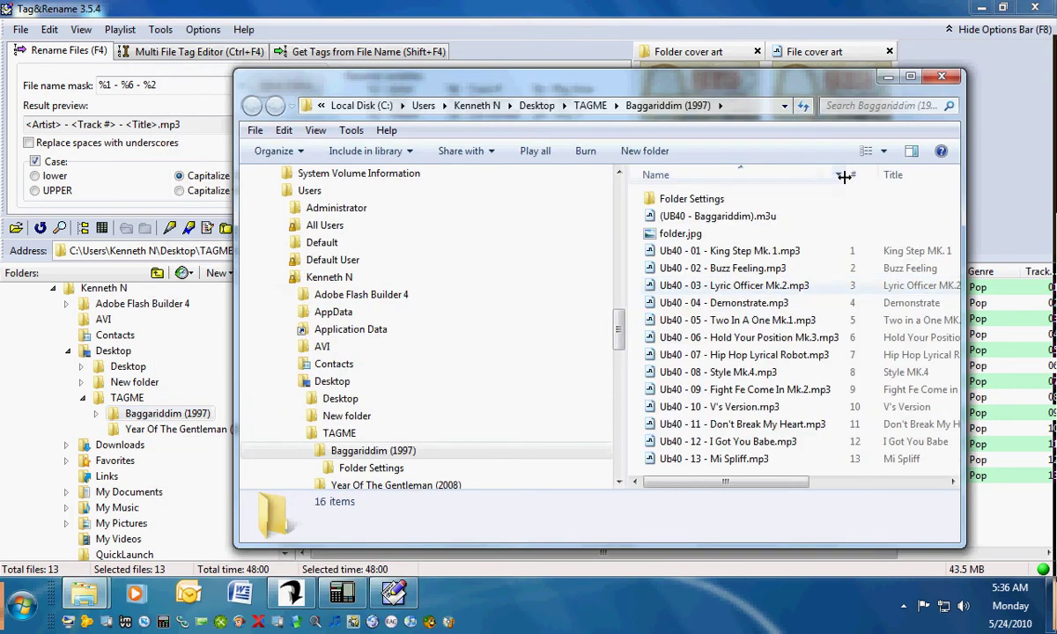
{"action": "left_click", "coordinate": [738, 217]}
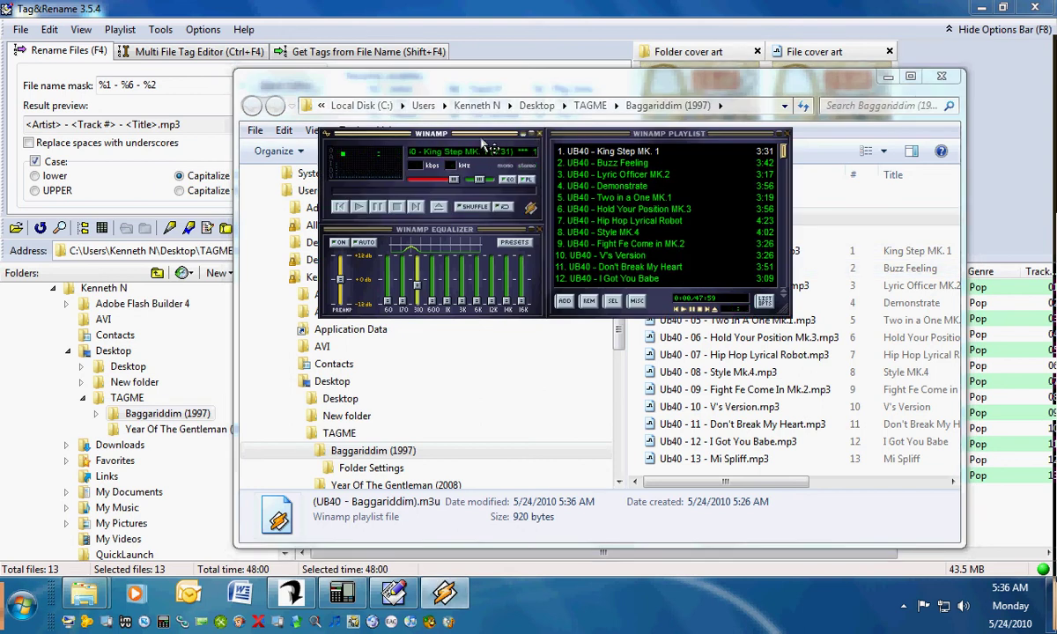
Examine the basic info, artwork and ID3v2 tag of Lyric Officer MK.2 in Winamp, close Winamp, and return to Tag&Rename
{"action": "left_click_drag", "start_coordinate": [485, 145], "coordinate": [307, 169]}
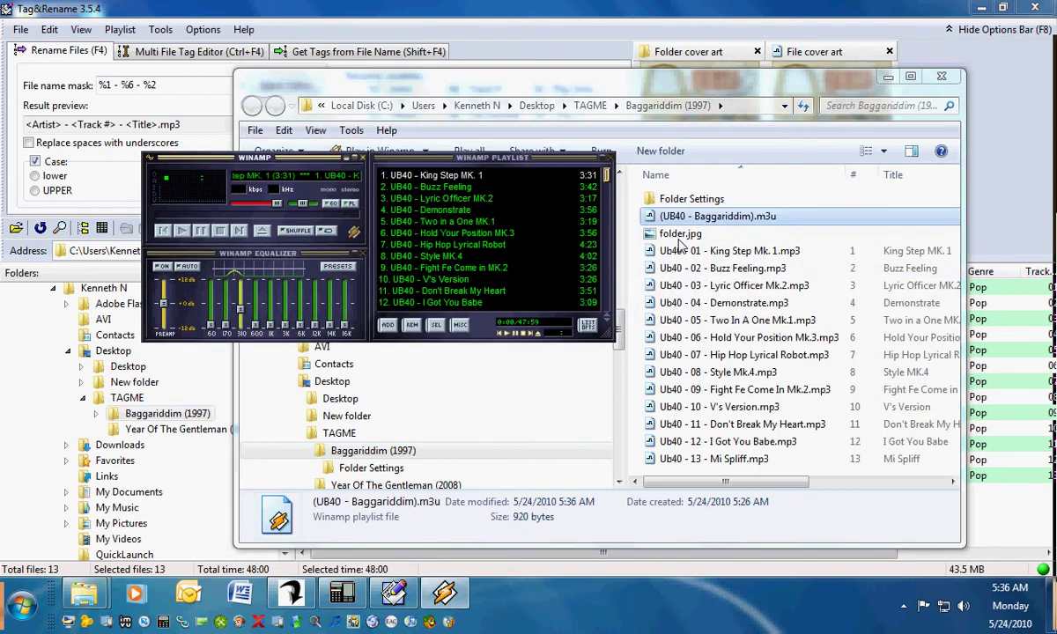
{"action": "right_click", "coordinate": [439, 200]}
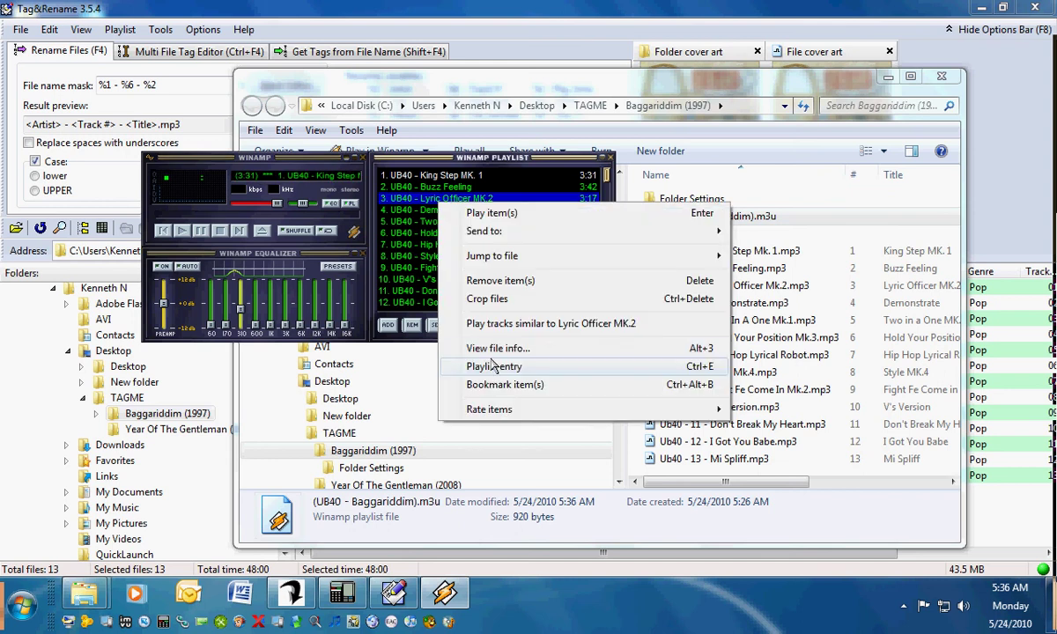
{"action": "left_click", "coordinate": [497, 348]}
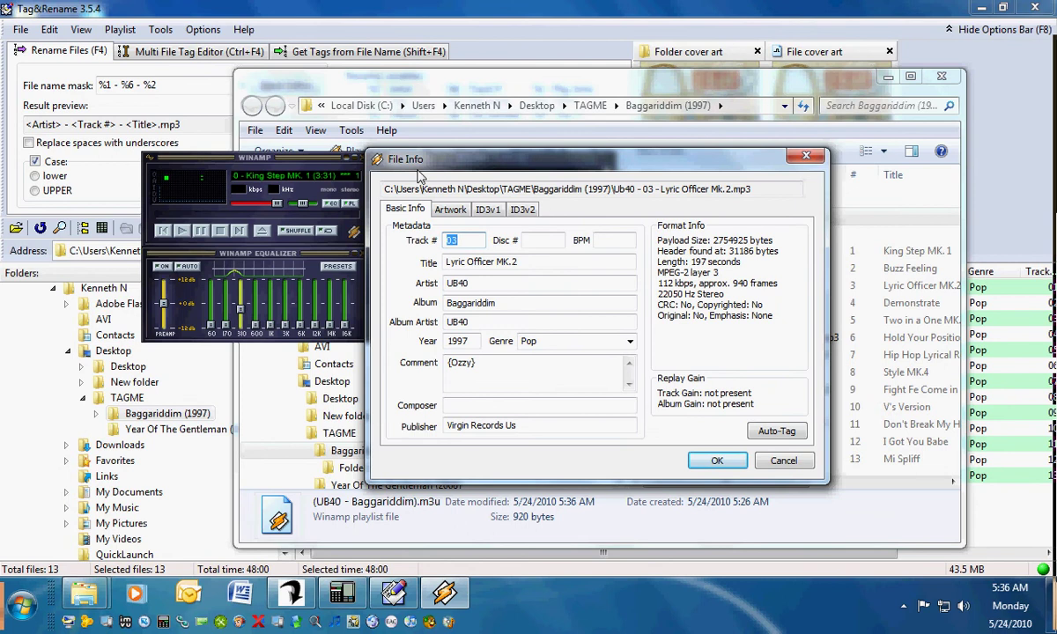
{"action": "left_click", "coordinate": [450, 209]}
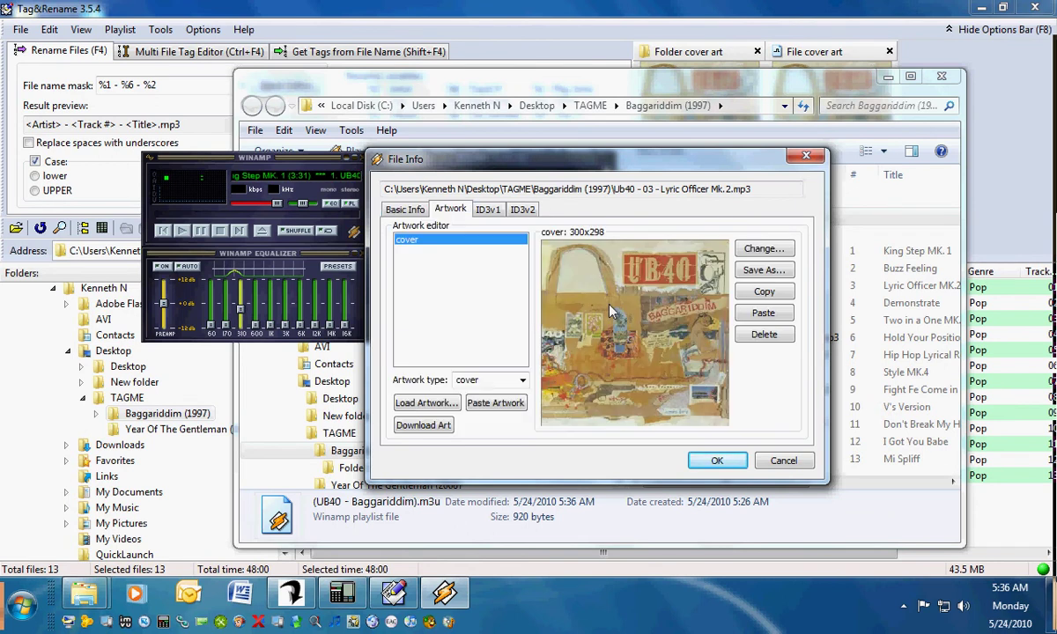
{"action": "left_click", "coordinate": [488, 210]}
{"action": "key", "text": "Right"}
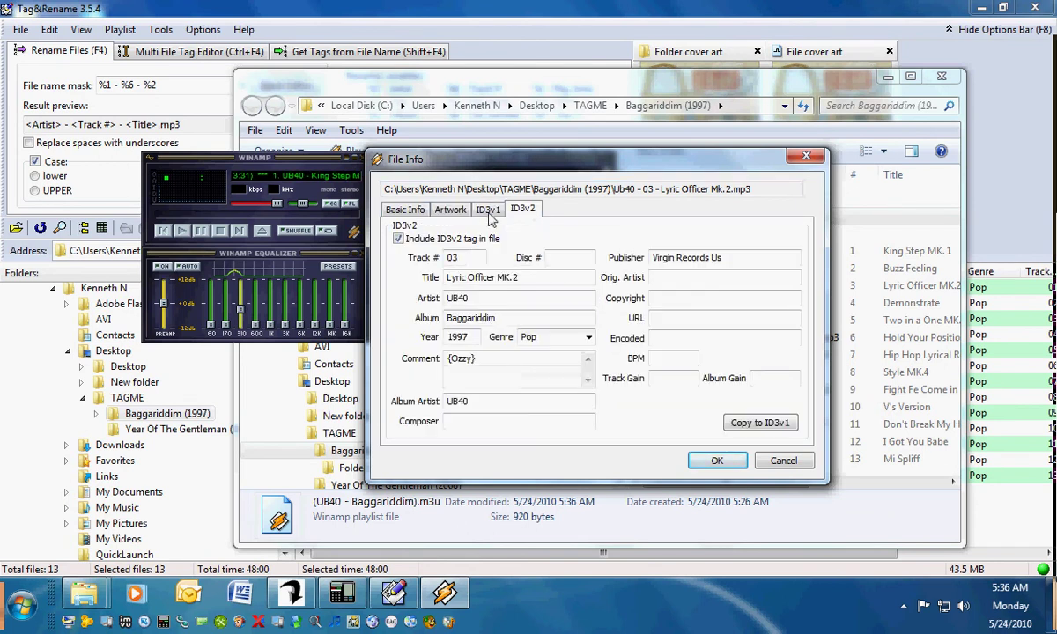
{"action": "left_click", "coordinate": [405, 208]}
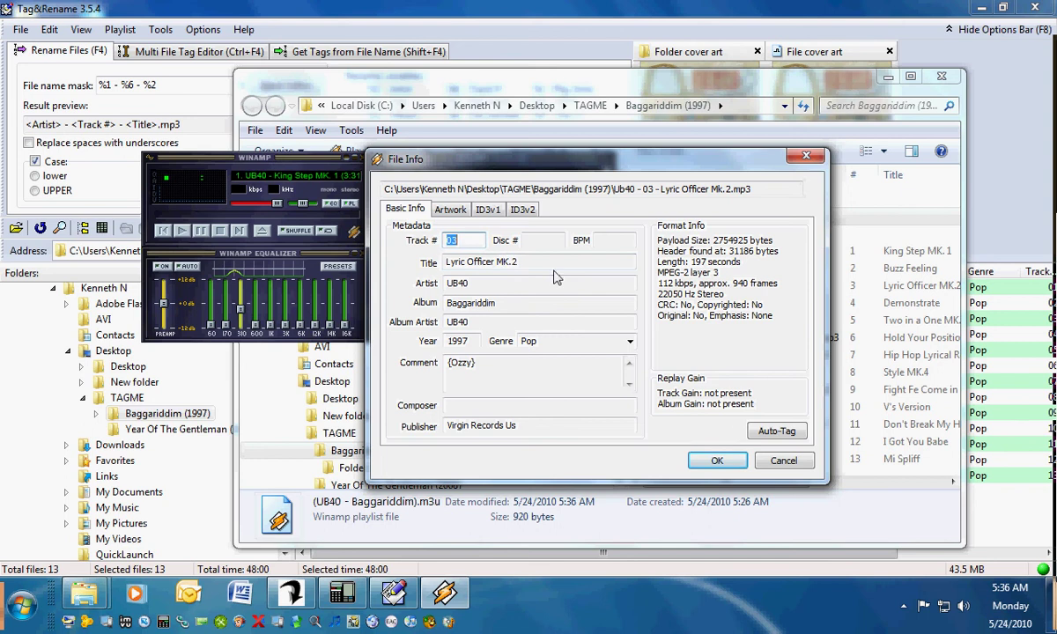
{"action": "left_click", "coordinate": [778, 460]}
{"action": "left_click", "coordinate": [665, 165]}
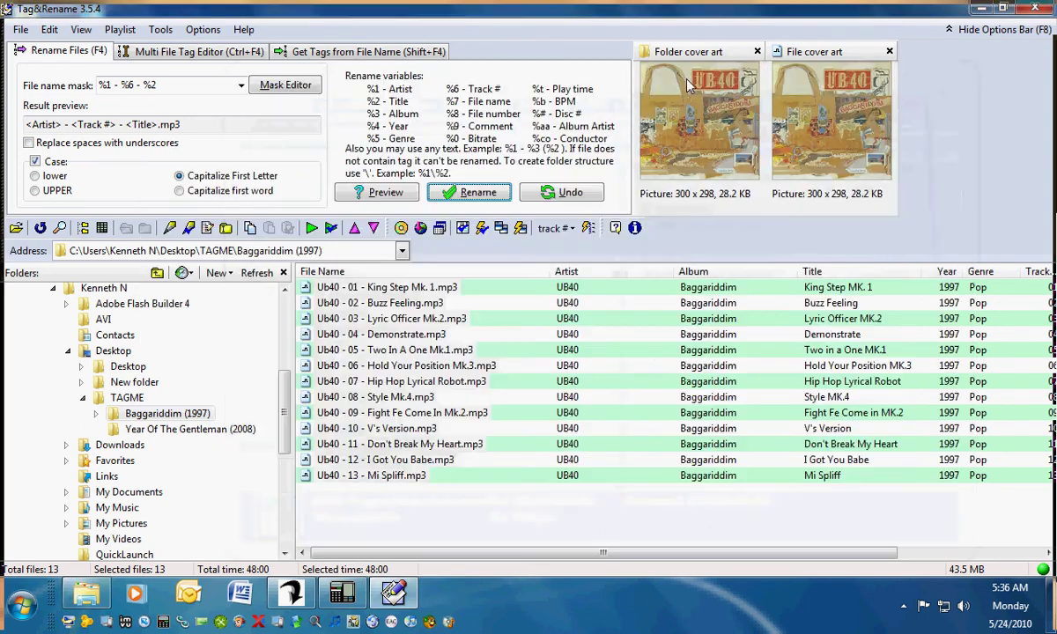
{"action": "left_click", "coordinate": [888, 76]}
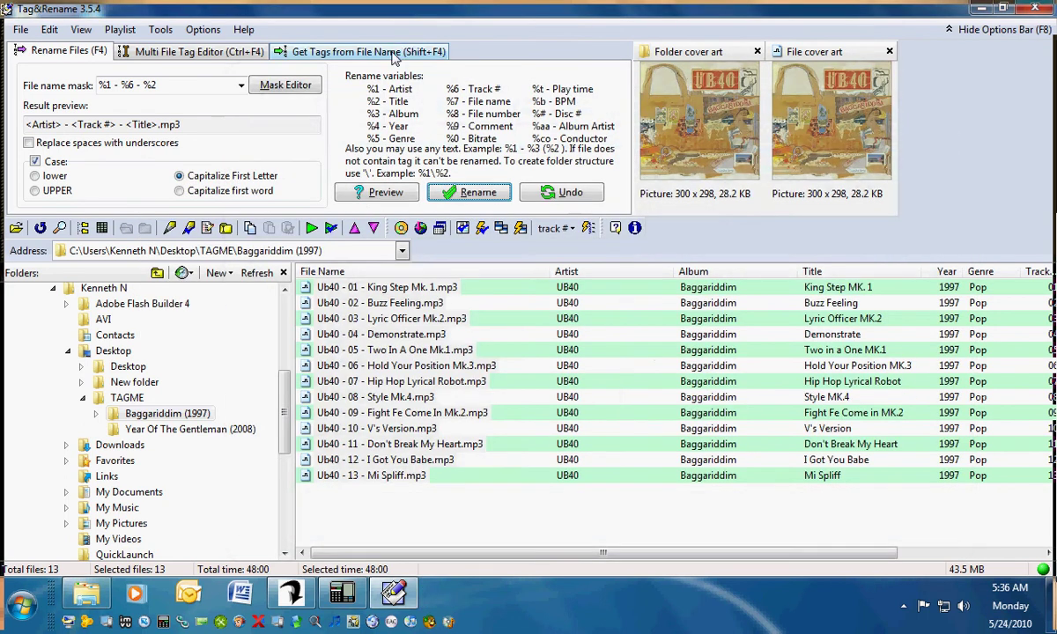
Clear the titles of Baggariddim tracks 01, 02 and 03 plus the artist of track 03, and save the tags
{"action": "left_click", "coordinate": [394, 56]}
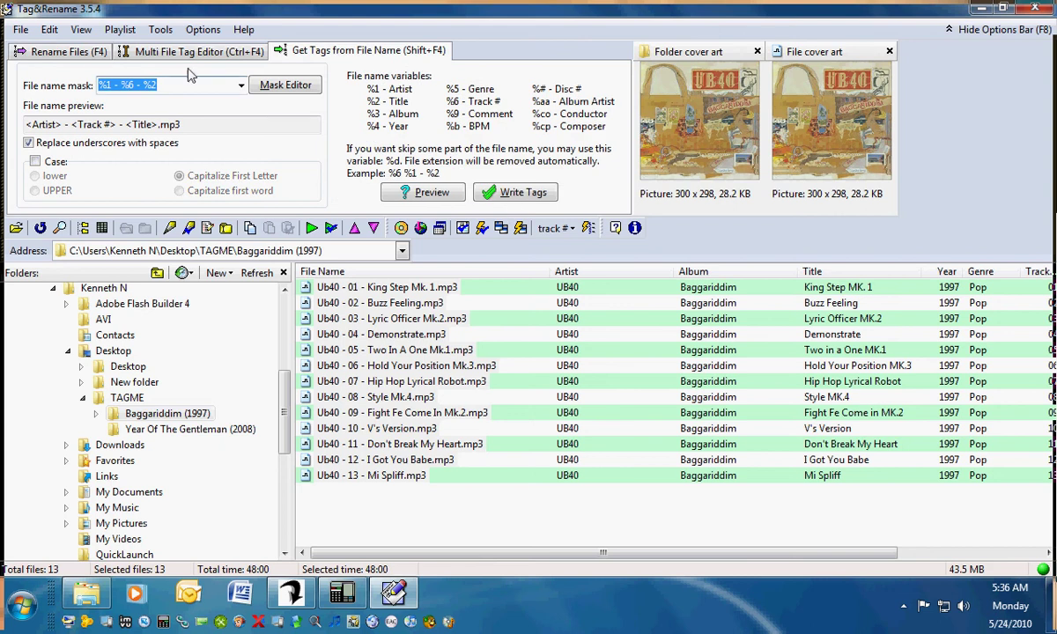
{"action": "double_click", "coordinate": [379, 287]}
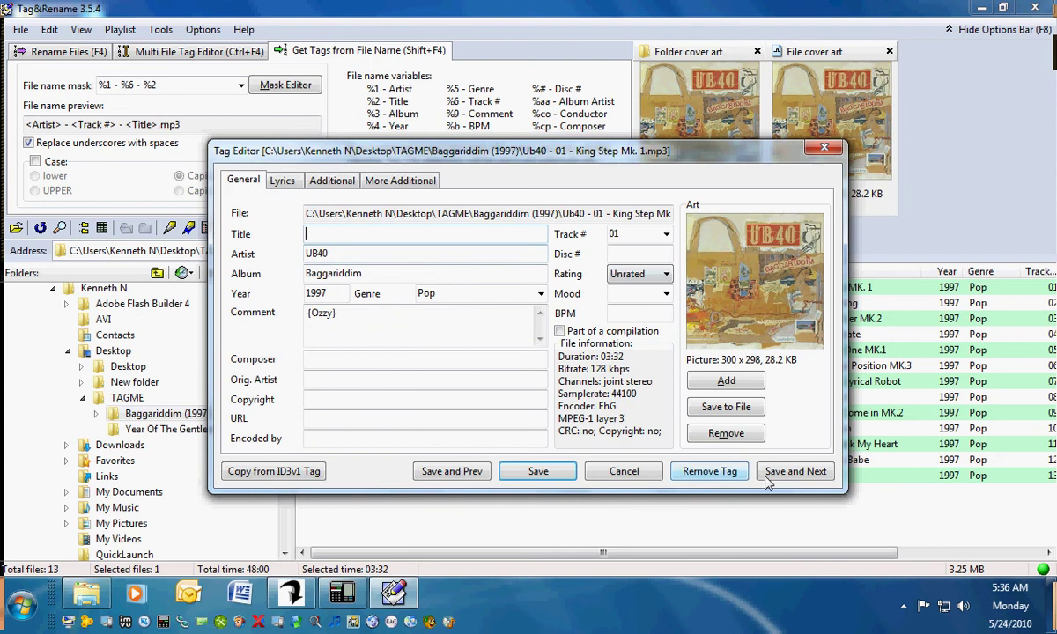
{"action": "left_click", "coordinate": [795, 471]}
{"action": "key", "text": "Delete"}
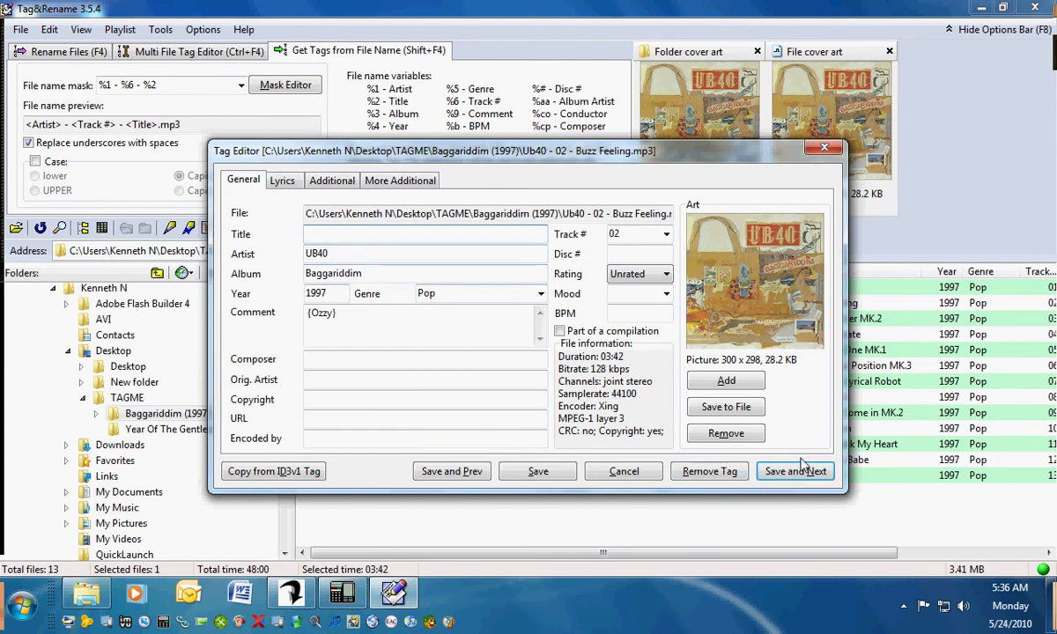
{"action": "left_click", "coordinate": [795, 471]}
{"action": "key", "text": "Delete"}
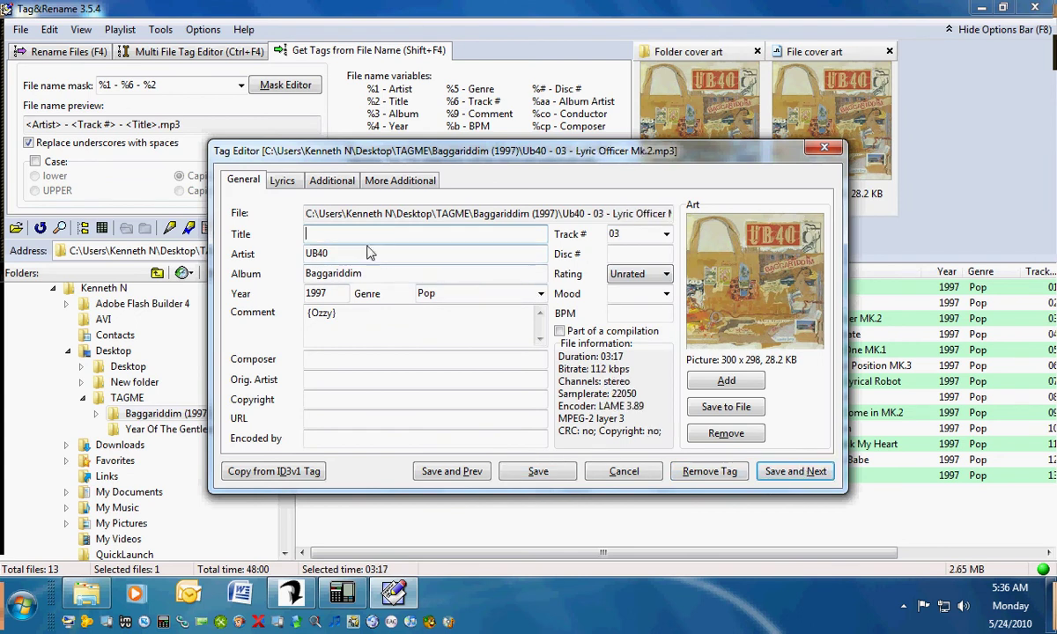
{"action": "double_click", "coordinate": [340, 251]}
{"action": "key", "text": "Delete"}
{"action": "left_click", "coordinate": [772, 473]}
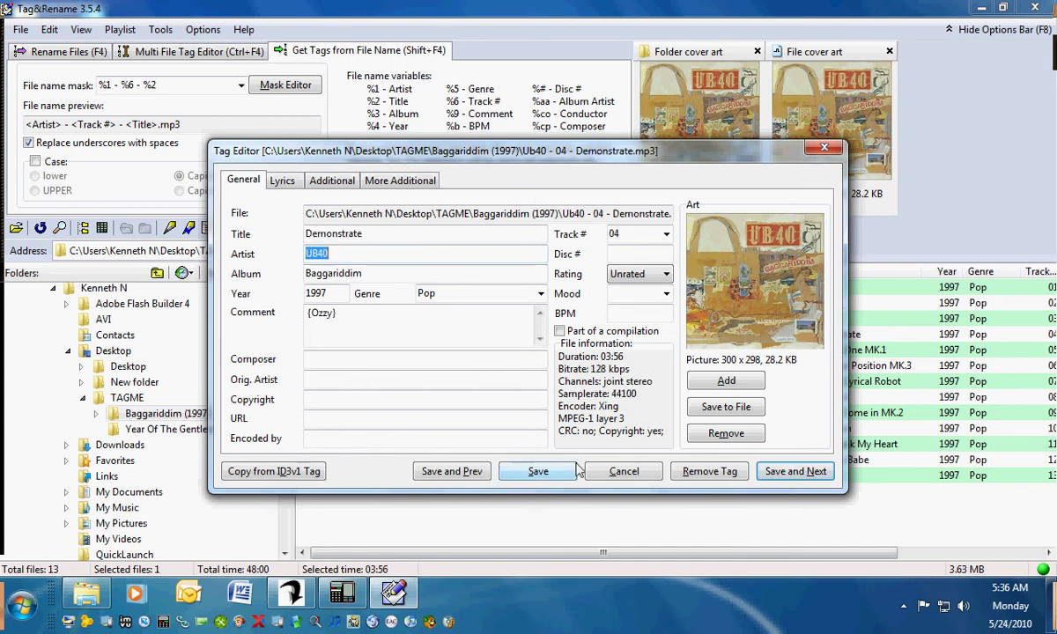
{"action": "left_click", "coordinate": [540, 473]}
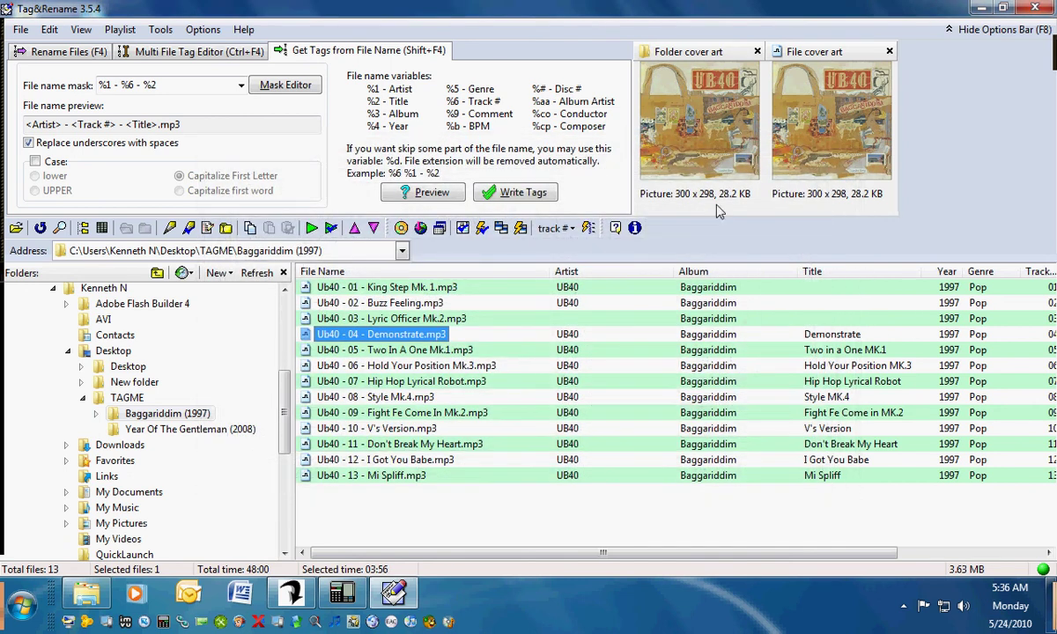
Remove the tags from the Demonstrate file with the Multi File Tag Editor
{"action": "key", "text": "ctrl+F4"}
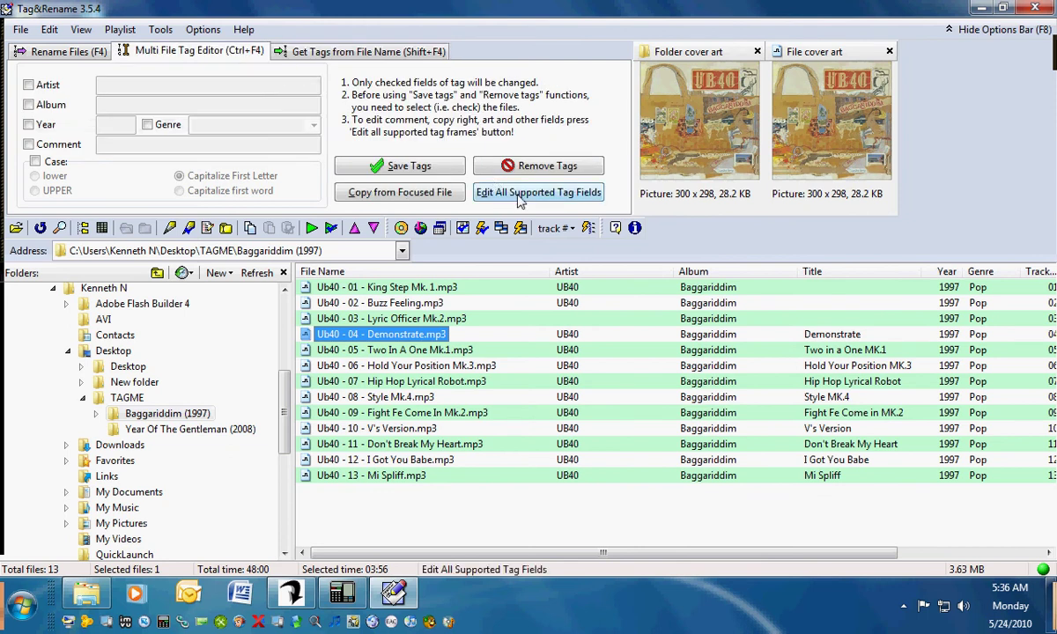
{"action": "left_click", "coordinate": [543, 166]}
{"action": "left_click", "coordinate": [586, 303]}
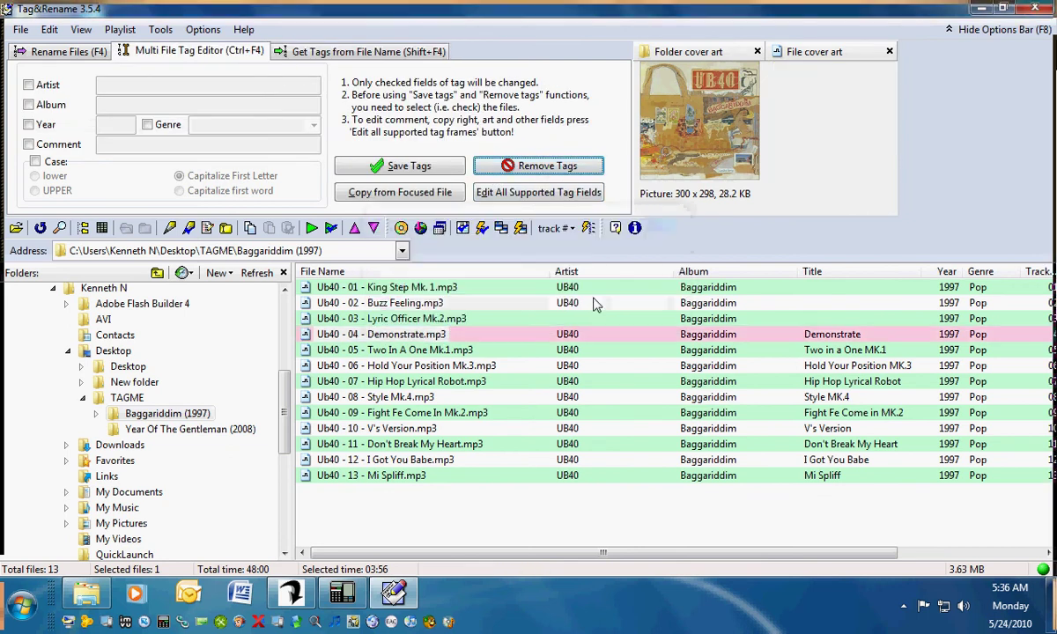
View all supported tag fields for the whole set of Baggariddim files, and remove the tags from every file
{"action": "left_click_drag", "start_coordinate": [485, 526], "coordinate": [295, 280]}
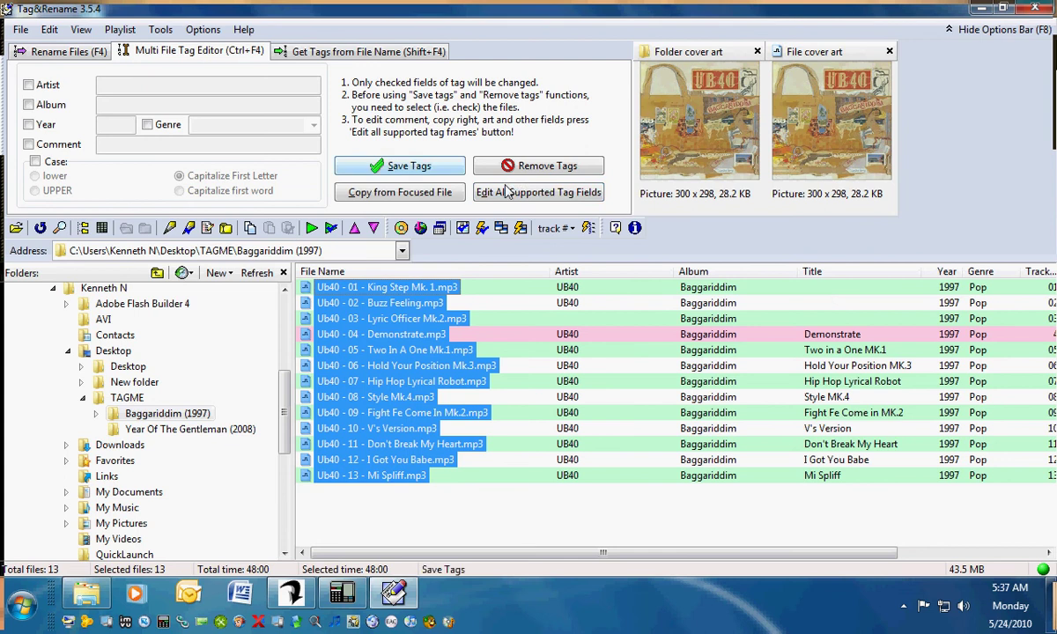
{"action": "left_click", "coordinate": [538, 192]}
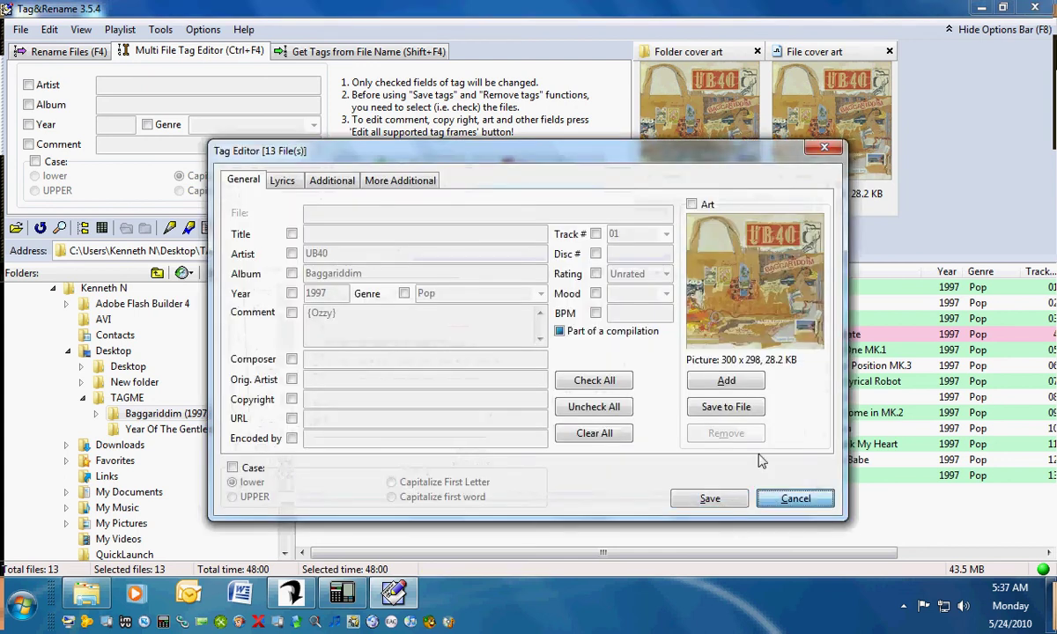
{"action": "left_click", "coordinate": [747, 467]}
{"action": "left_click", "coordinate": [541, 168]}
{"action": "left_click", "coordinate": [574, 299]}
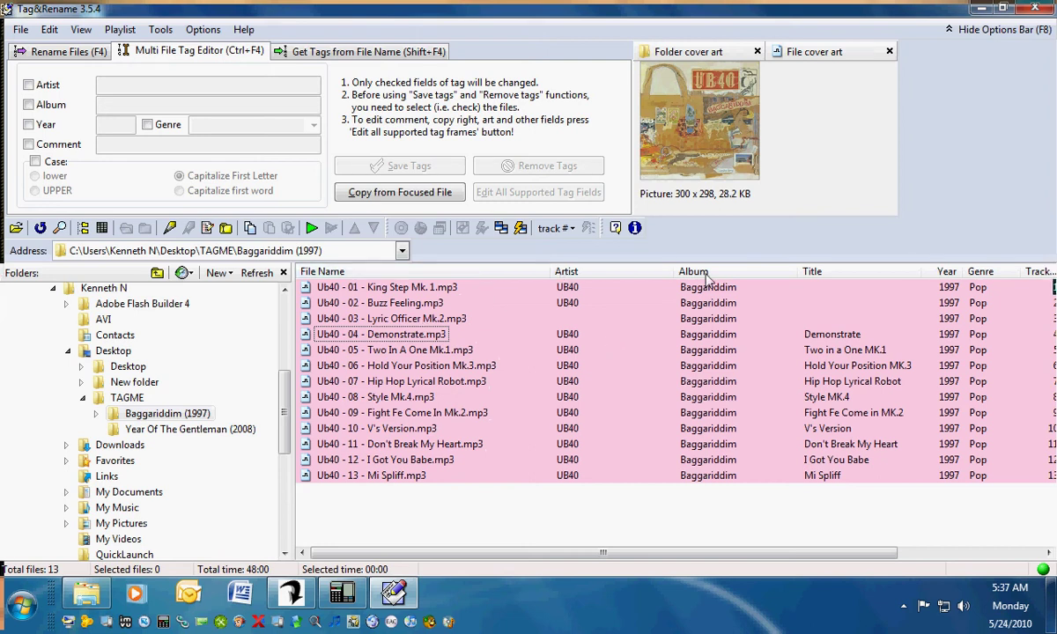
Rebuild the Get Tags from File Name mask as %1 - %6 - %2 from the artist, track number and title variables
{"action": "left_click", "coordinate": [300, 53]}
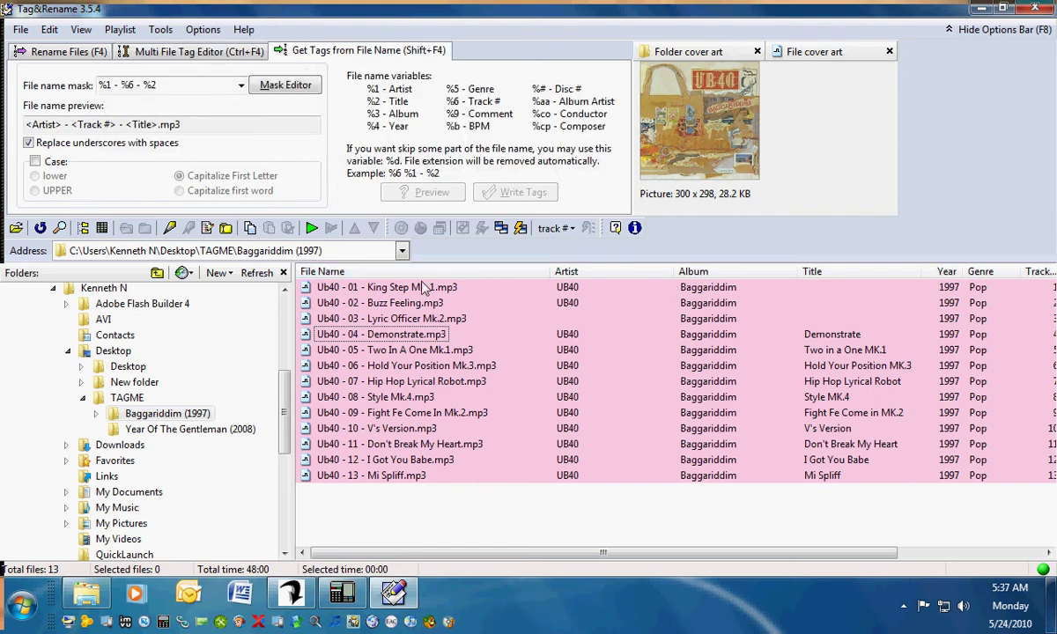
{"action": "left_click", "coordinate": [280, 88]}
{"action": "left_click_drag", "start_coordinate": [743, 167], "coordinate": [790, 353]}
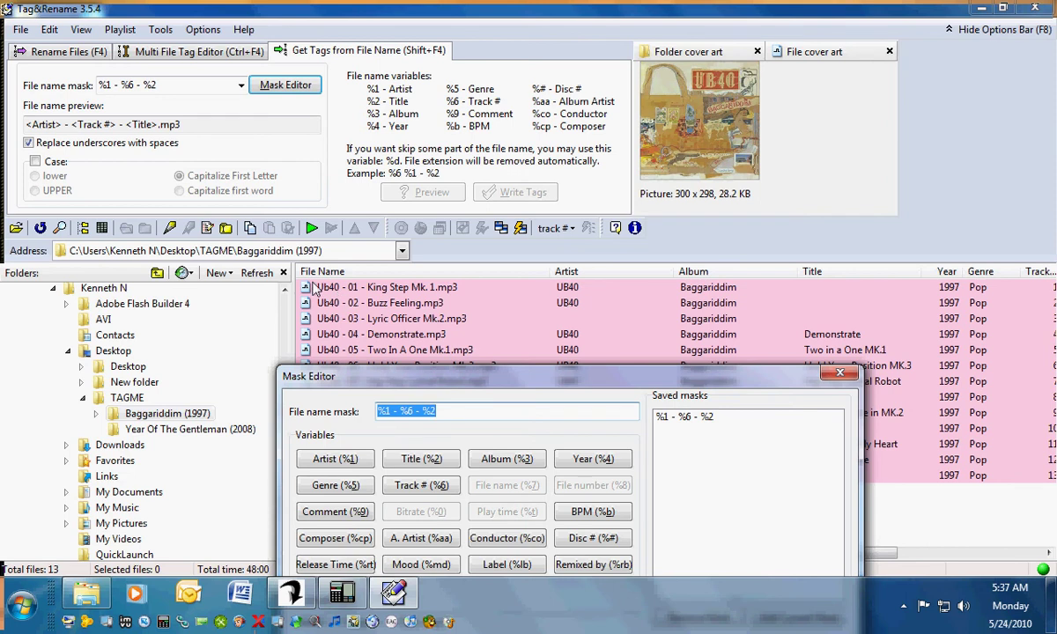
{"action": "left_click_drag", "start_coordinate": [352, 375], "coordinate": [594, 360]}
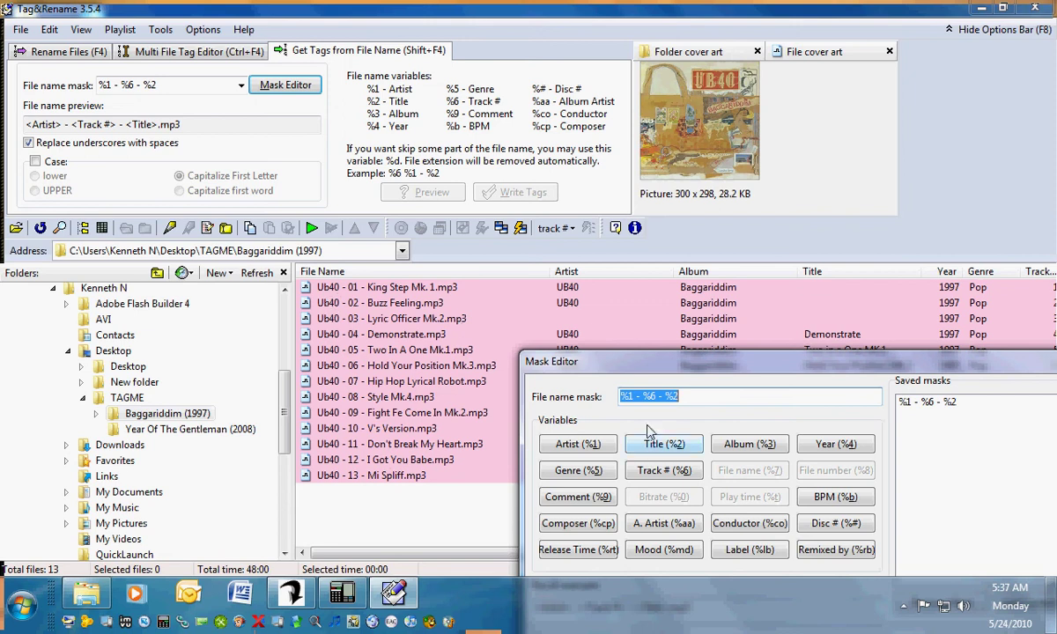
{"action": "left_click", "coordinate": [590, 449]}
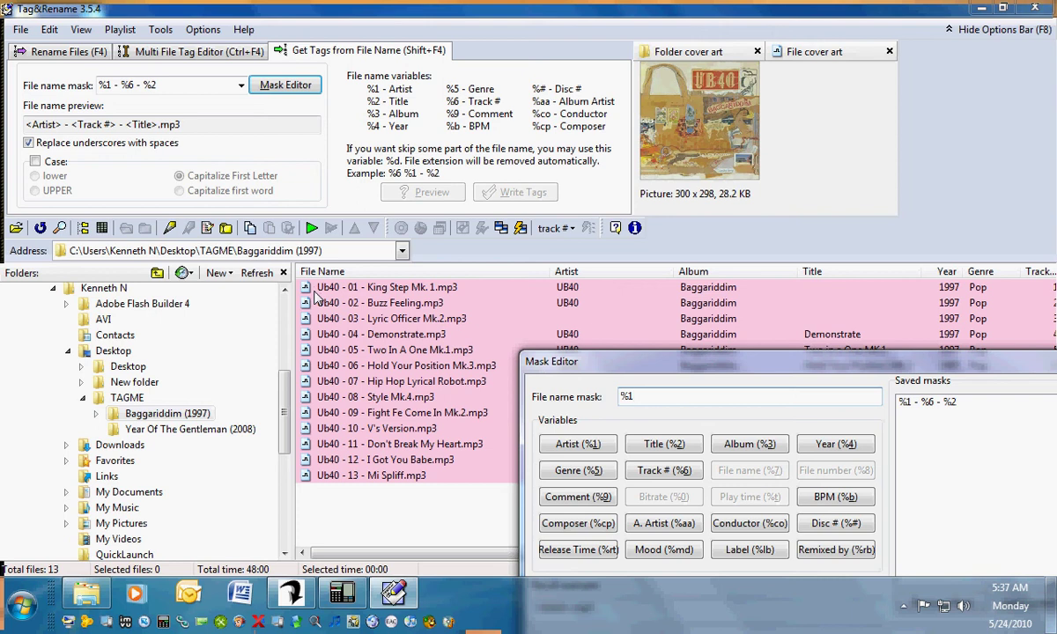
{"action": "type", "text": "-"}
{"action": "left_click", "coordinate": [667, 472]}
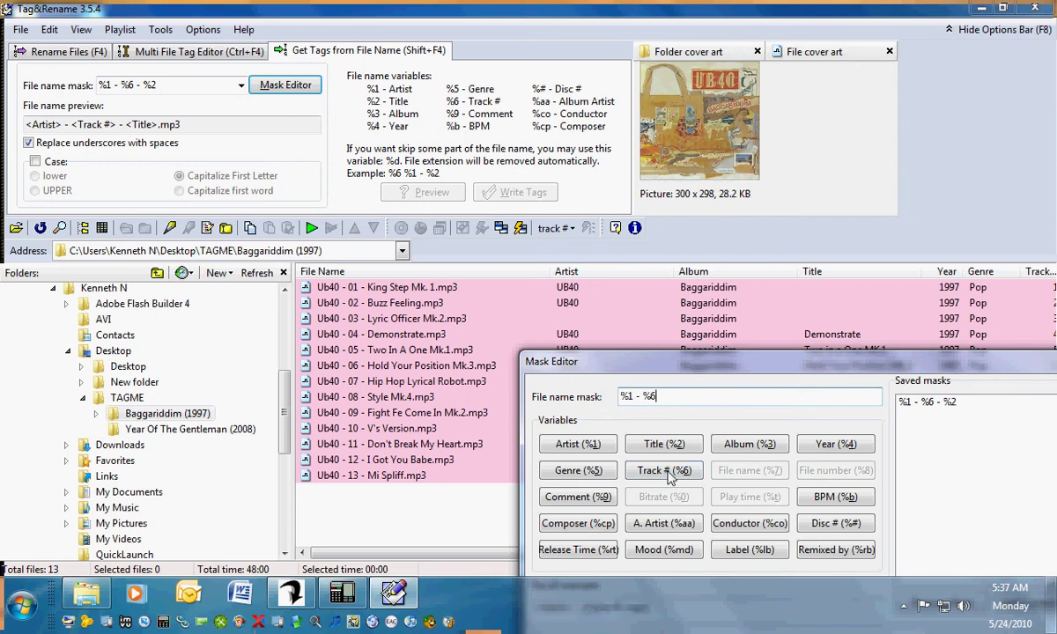
{"action": "type", "text": "-"}
{"action": "left_click", "coordinate": [674, 449]}
{"action": "left_click_drag", "start_coordinate": [616, 362], "coordinate": [423, 251]}
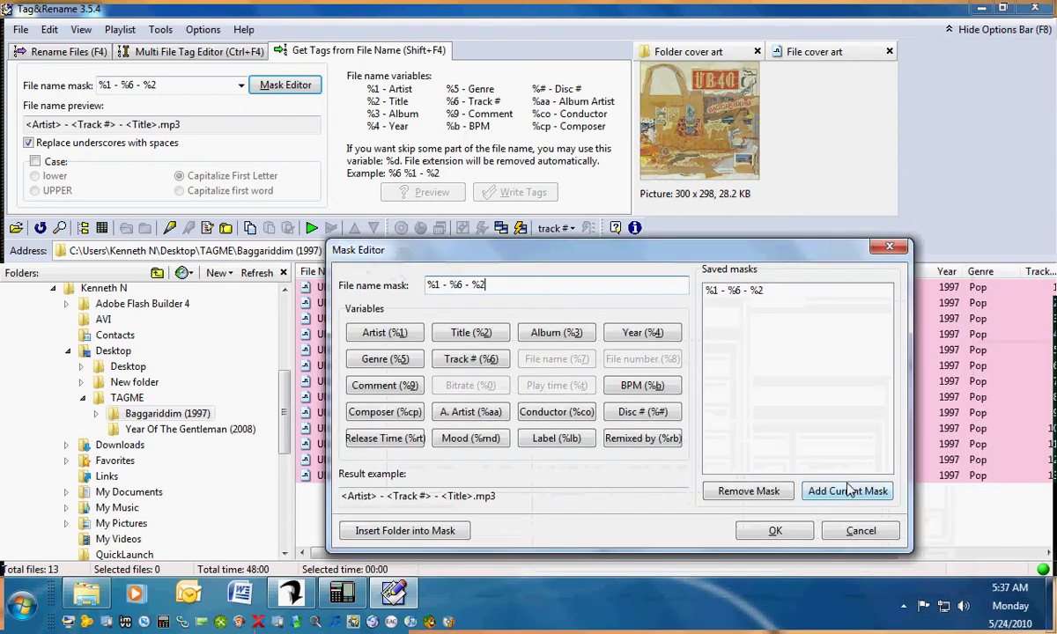
{"action": "left_click", "coordinate": [804, 531]}
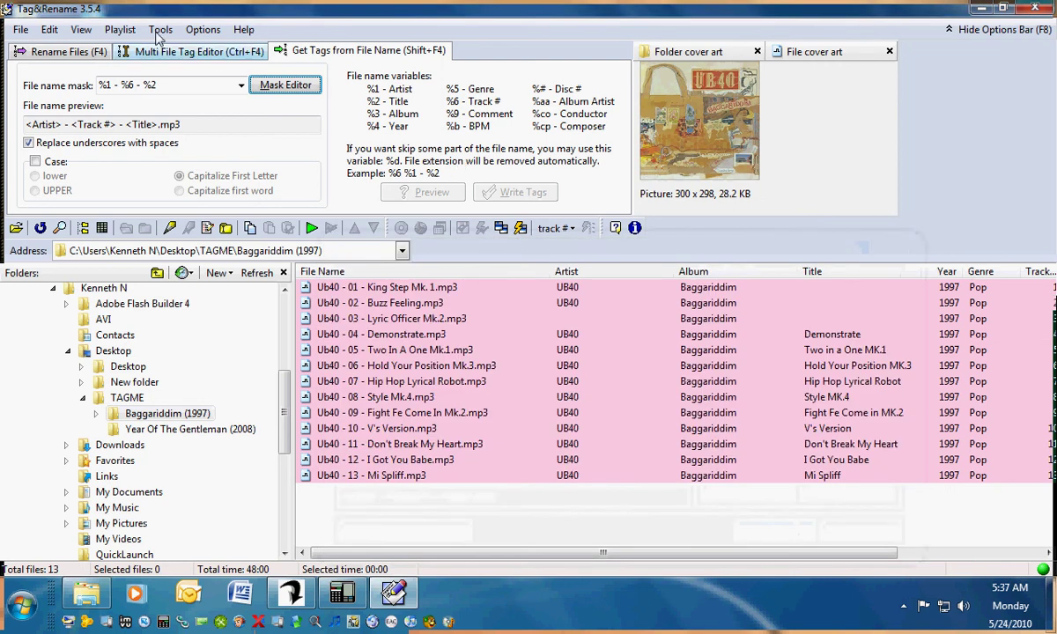
Write tags from the file names to all the Baggariddim files and check the tag columns through to the track numbers
{"action": "left_click", "coordinate": [49, 29]}
{"action": "left_click", "coordinate": [56, 51]}
{"action": "left_click", "coordinate": [493, 191]}
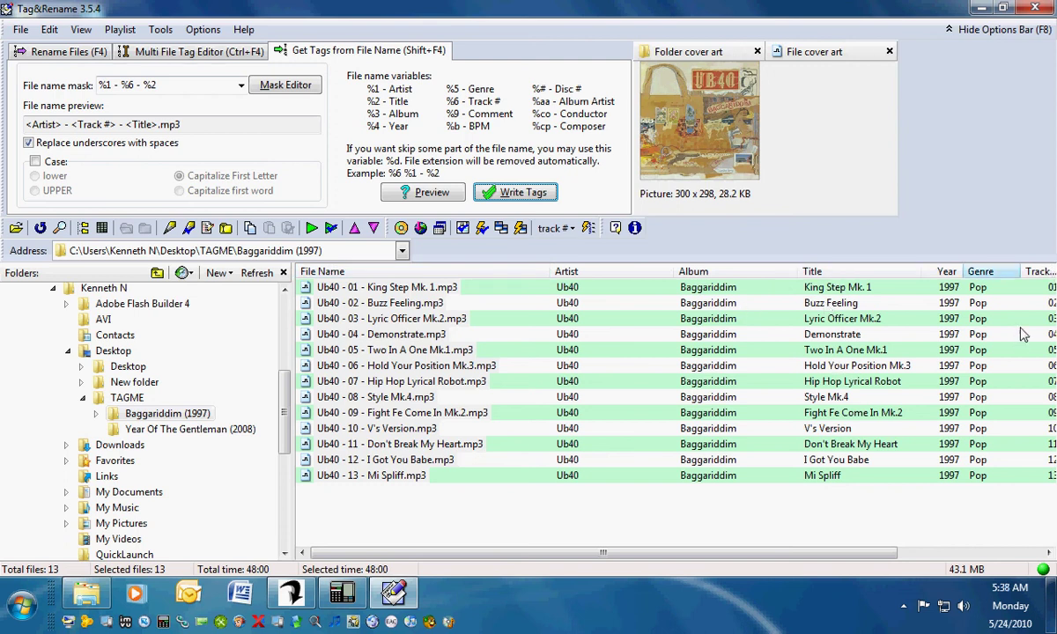
{"action": "left_click", "coordinate": [921, 553]}
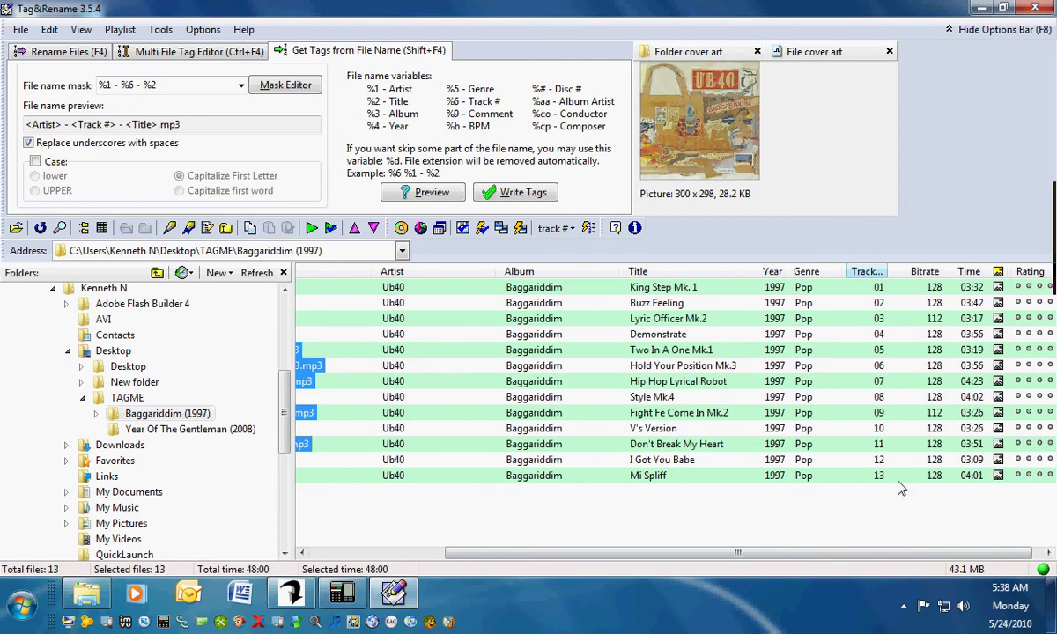
{"action": "left_click_drag", "start_coordinate": [886, 552], "coordinate": [595, 548]}
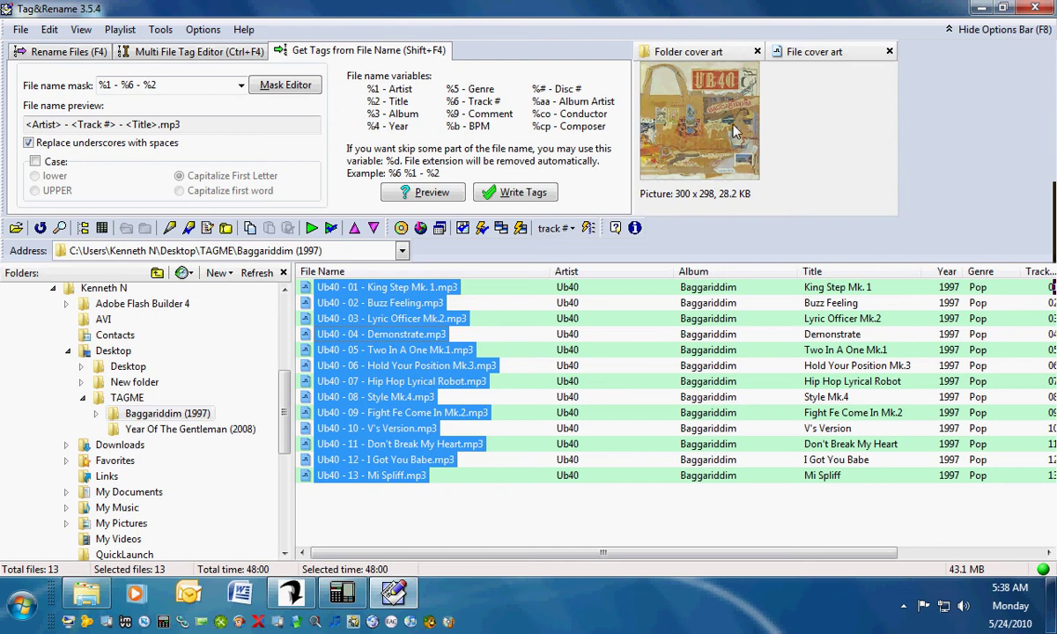
Search Amazon.com for the Ub40 album Baggariddim and load the album information of the 1997 release
{"action": "left_click", "coordinate": [161, 32]}
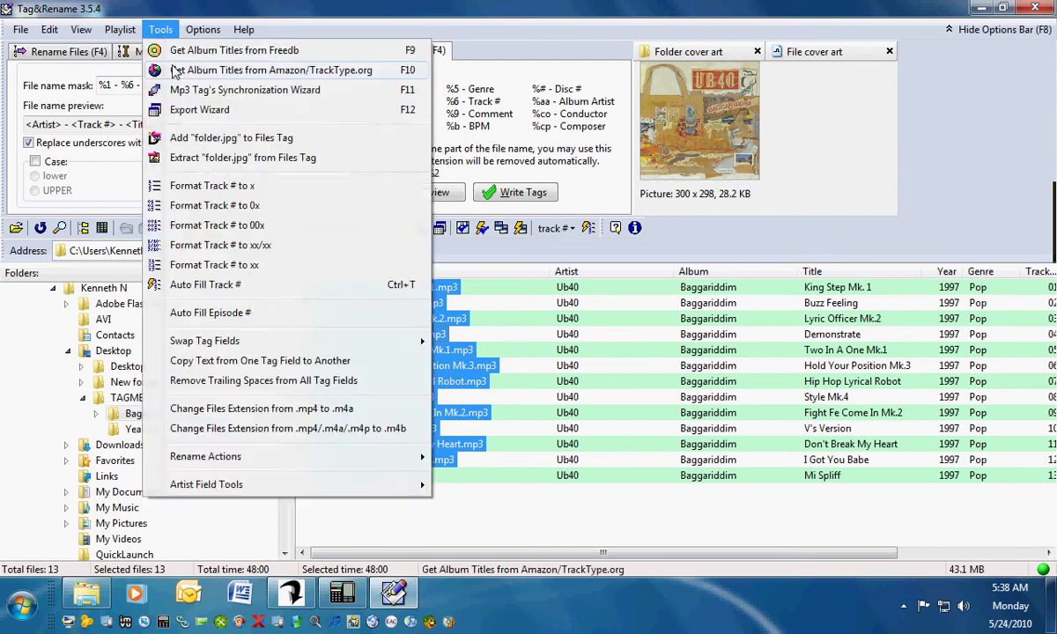
{"action": "left_click", "coordinate": [194, 71]}
{"action": "left_click", "coordinate": [590, 124]}
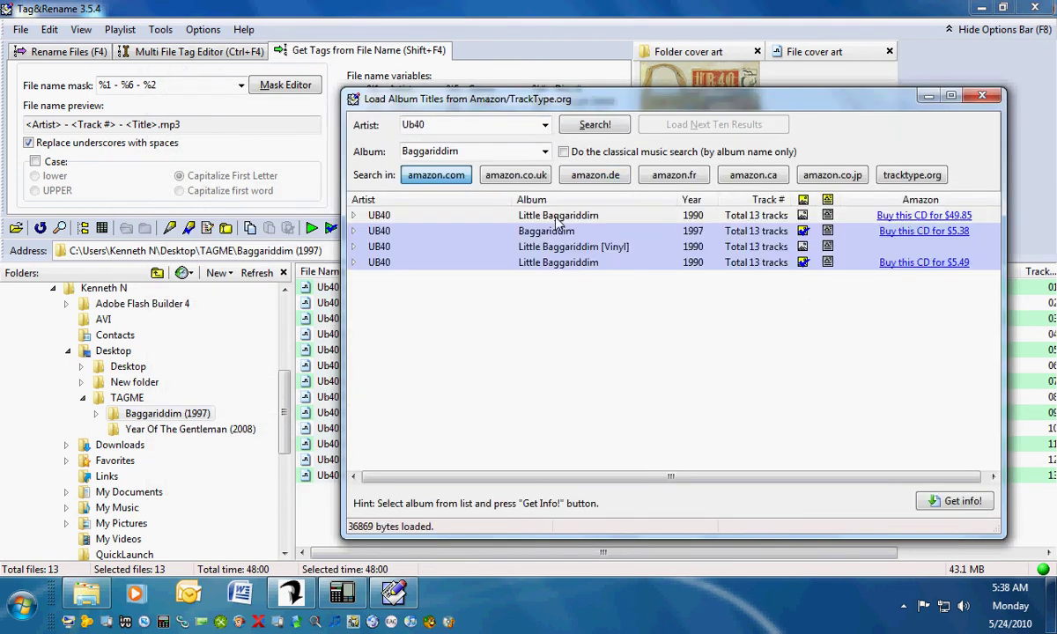
{"action": "left_click", "coordinate": [544, 230]}
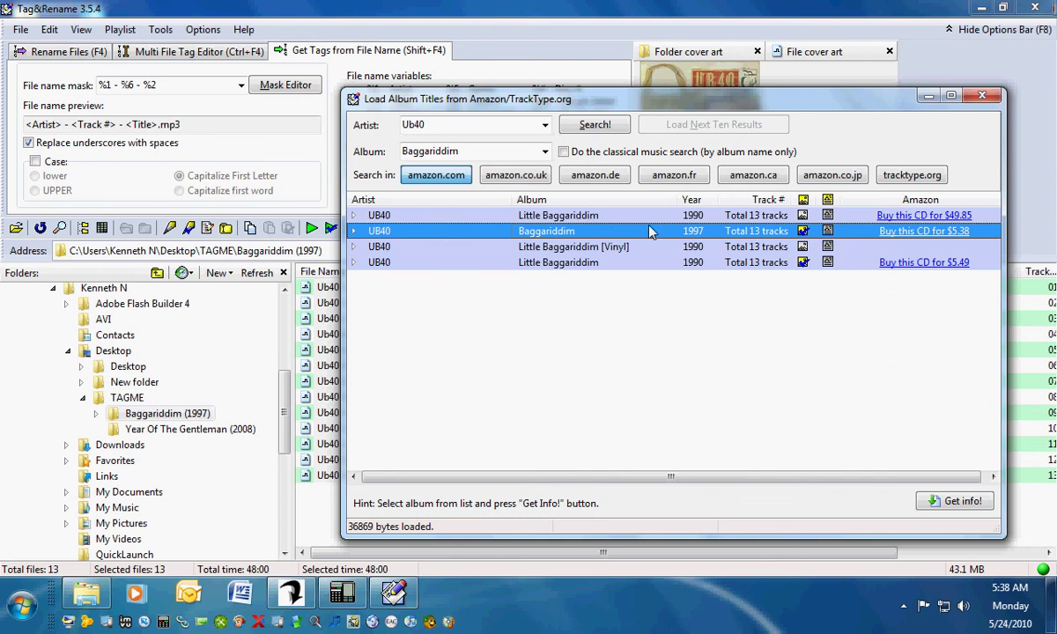
{"action": "left_click", "coordinate": [959, 501]}
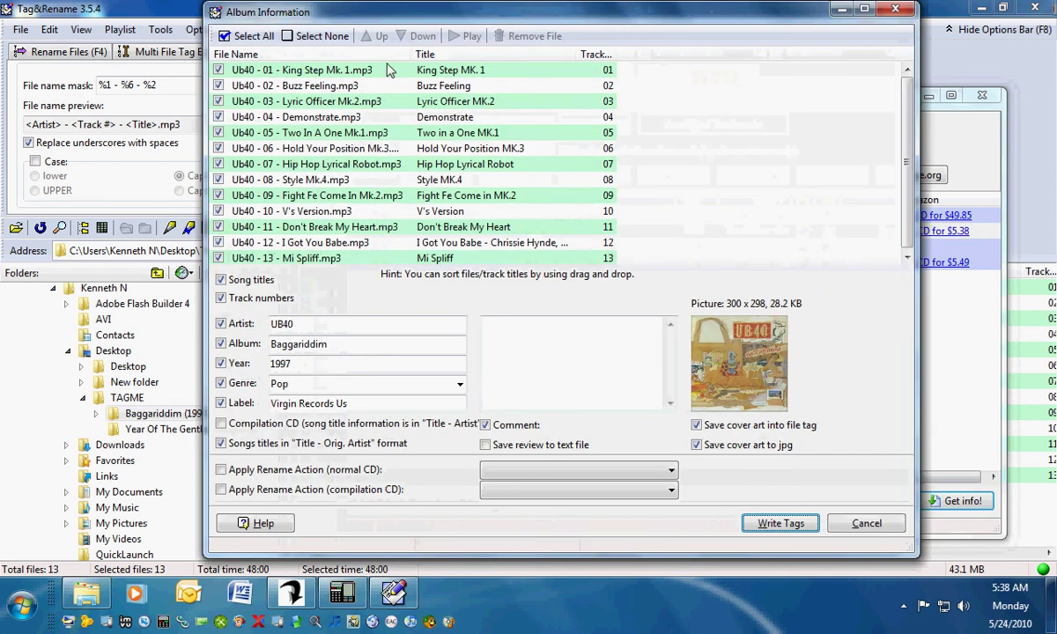
Check the Amazon track titles against the files, write the tags to all of them, and overwrite the existing folder.jpg
{"action": "left_click", "coordinate": [445, 83]}
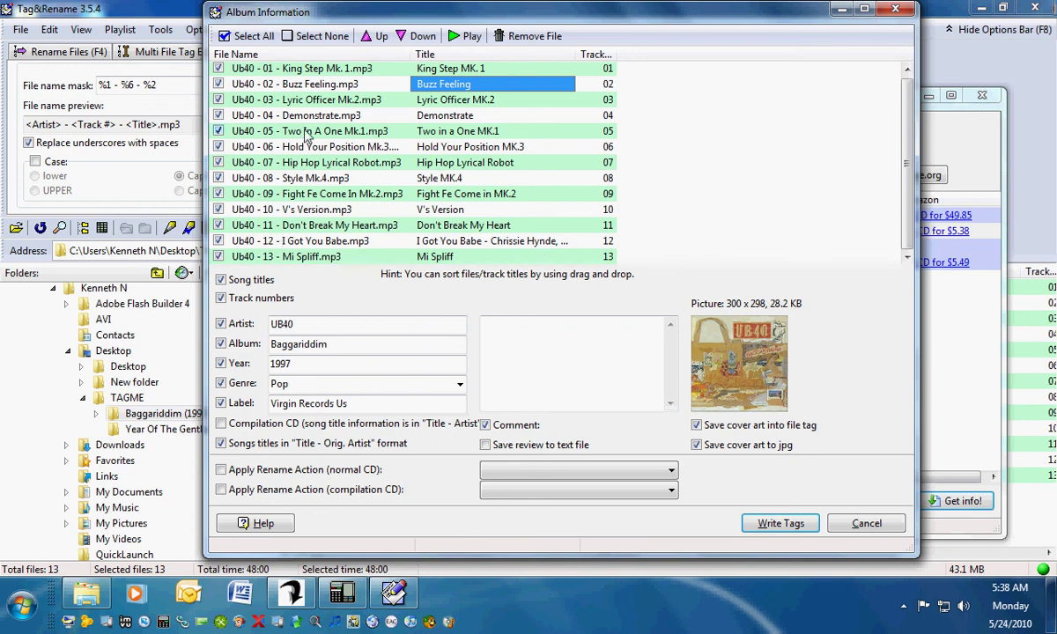
{"action": "left_click", "coordinate": [754, 521]}
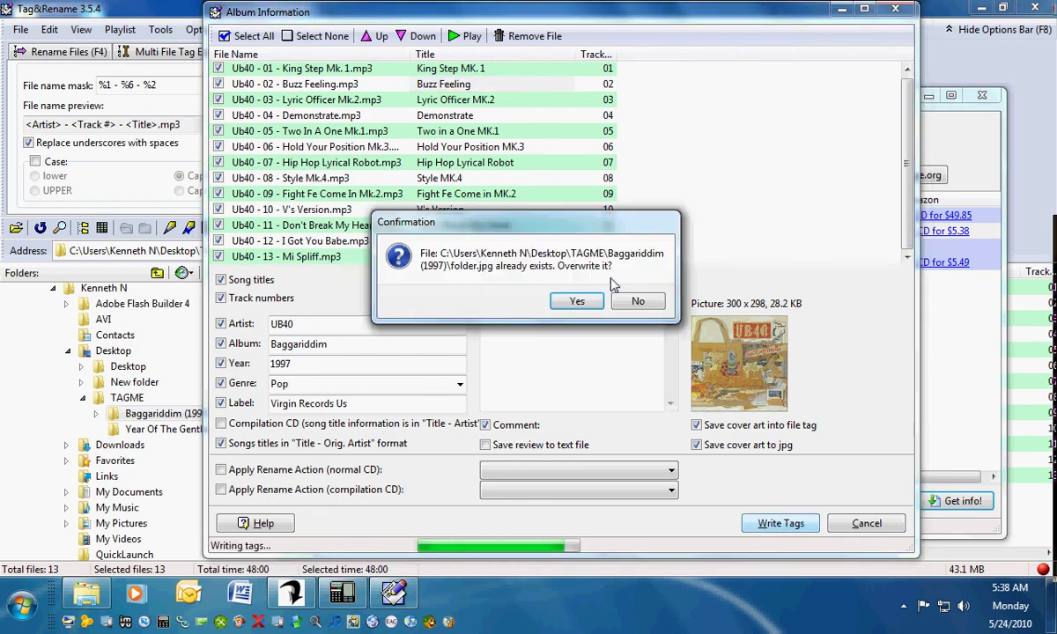
{"action": "left_click", "coordinate": [574, 302]}
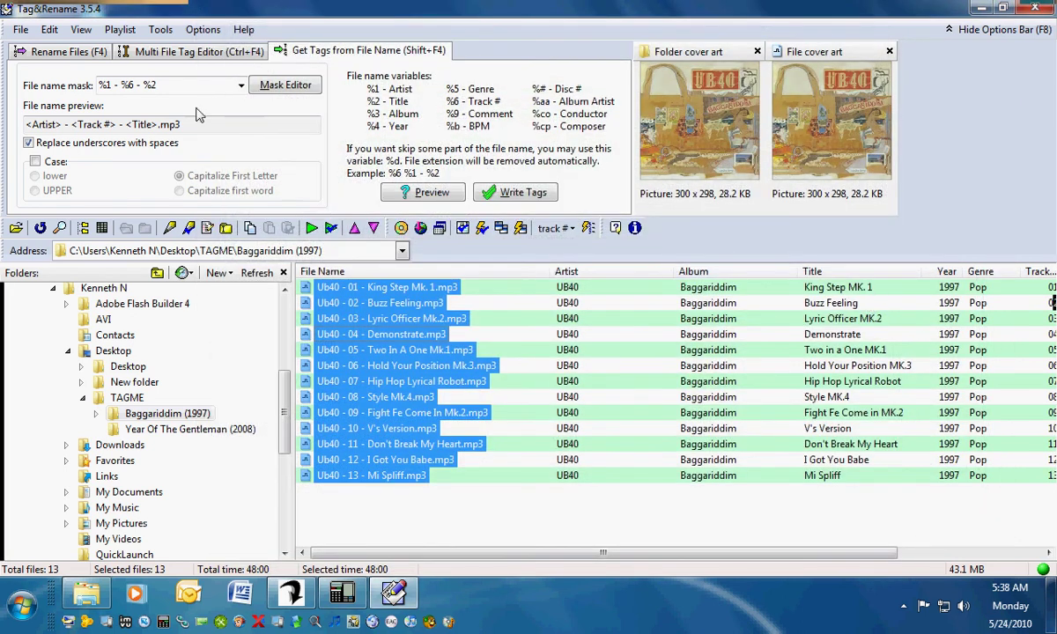
Build the file rename mask %1 - %3 - %6 (%4) from the artist, album, track number and year variables
{"action": "key", "text": "F4"}
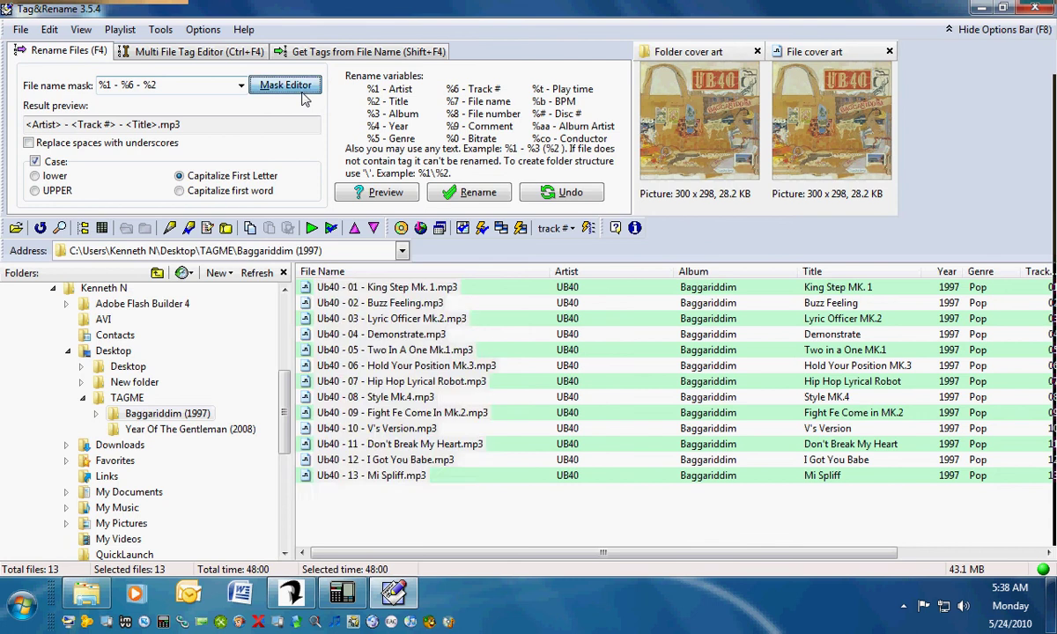
{"action": "left_click", "coordinate": [285, 87]}
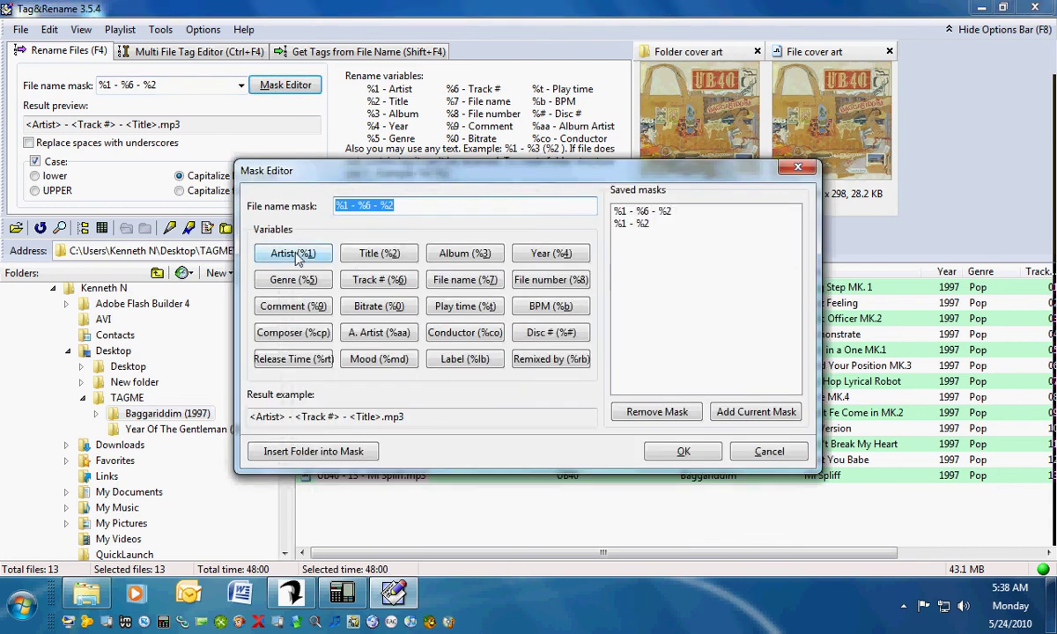
{"action": "left_click_drag", "start_coordinate": [307, 168], "coordinate": [505, 171]}
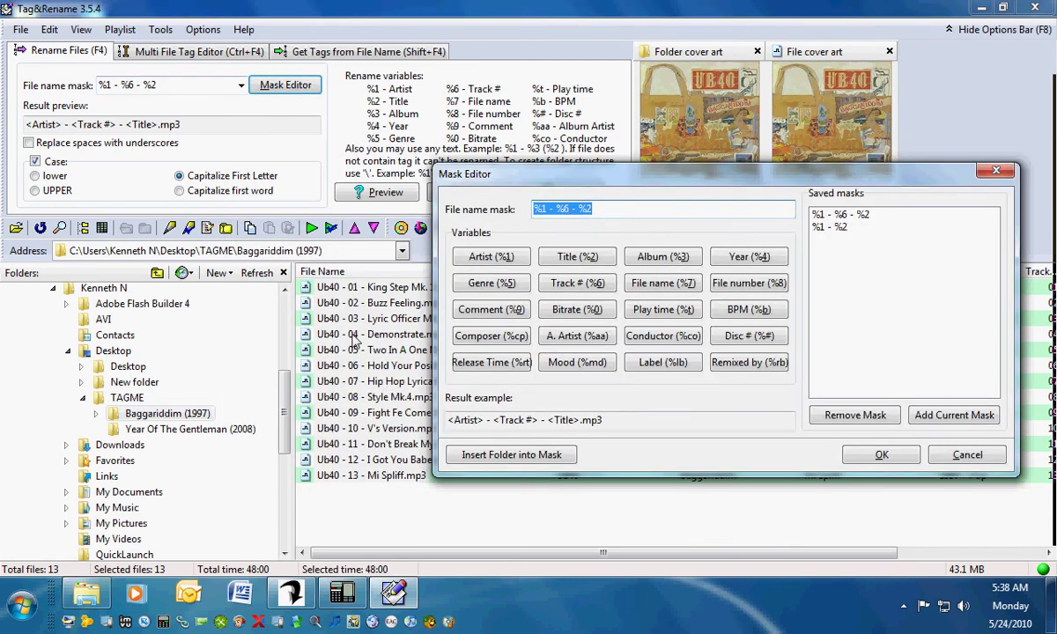
{"action": "left_click", "coordinate": [491, 256]}
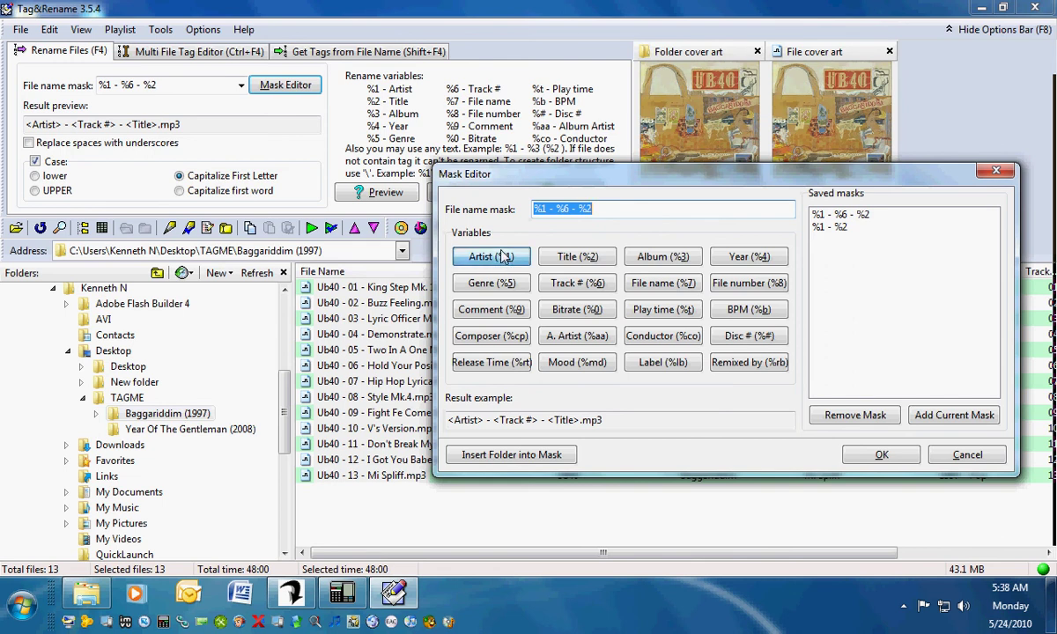
{"action": "type", "text": "-"}
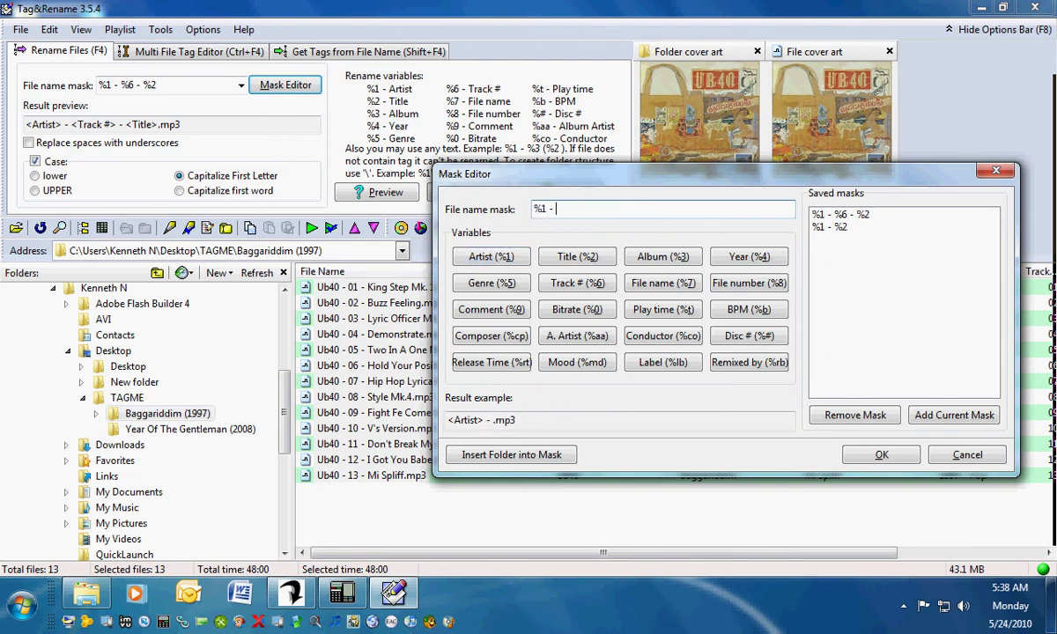
{"action": "left_click", "coordinate": [662, 256]}
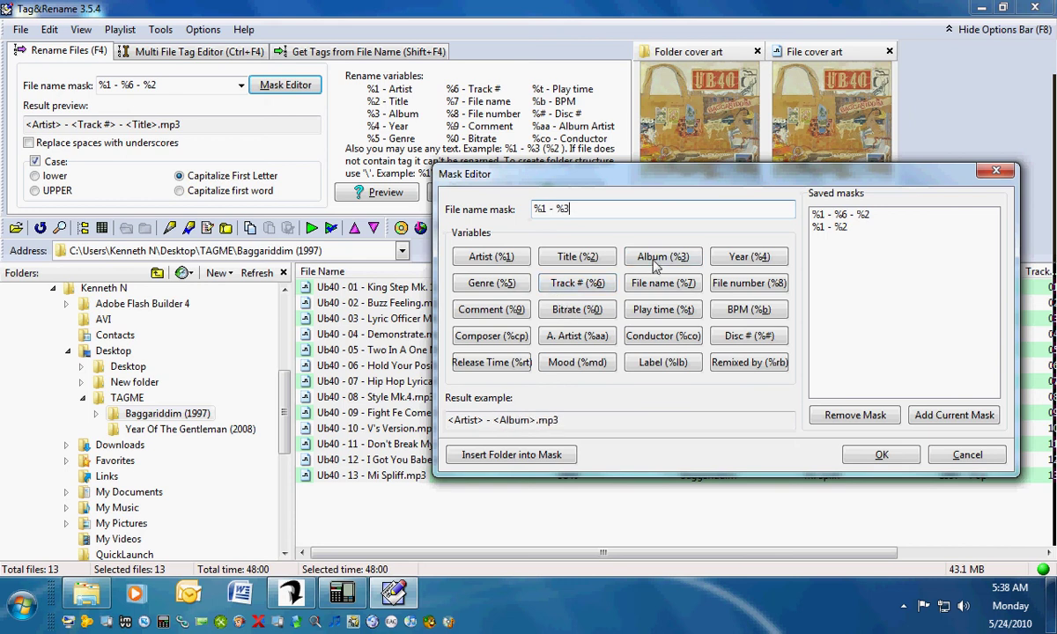
{"action": "type", "text": "-"}
{"action": "left_click", "coordinate": [571, 283]}
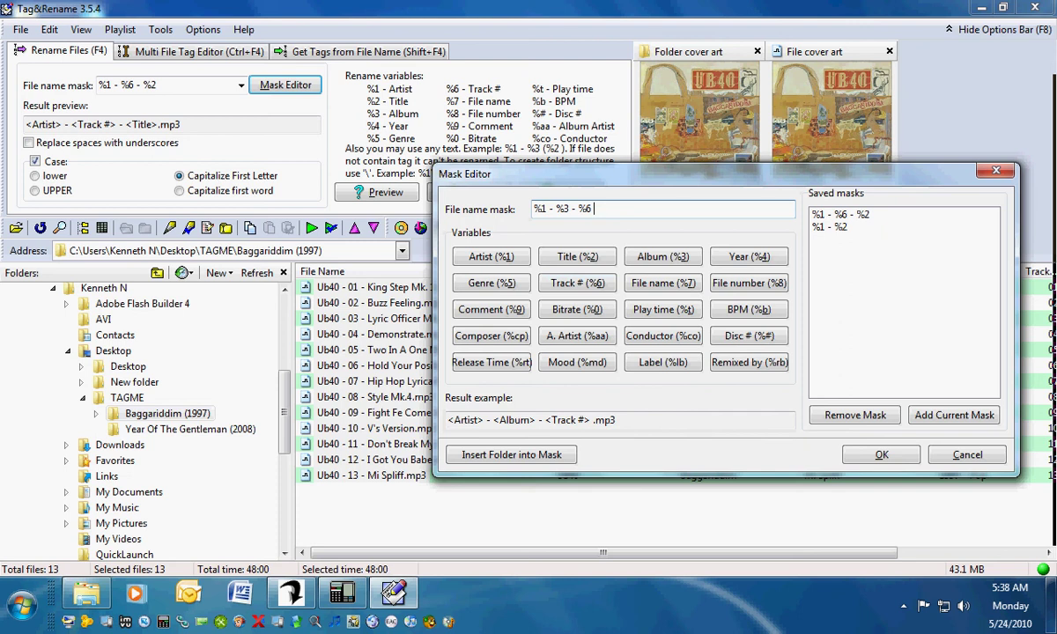
{"action": "type", "text": "("}
{"action": "left_click", "coordinate": [735, 258]}
{"action": "type", "text": ")"}
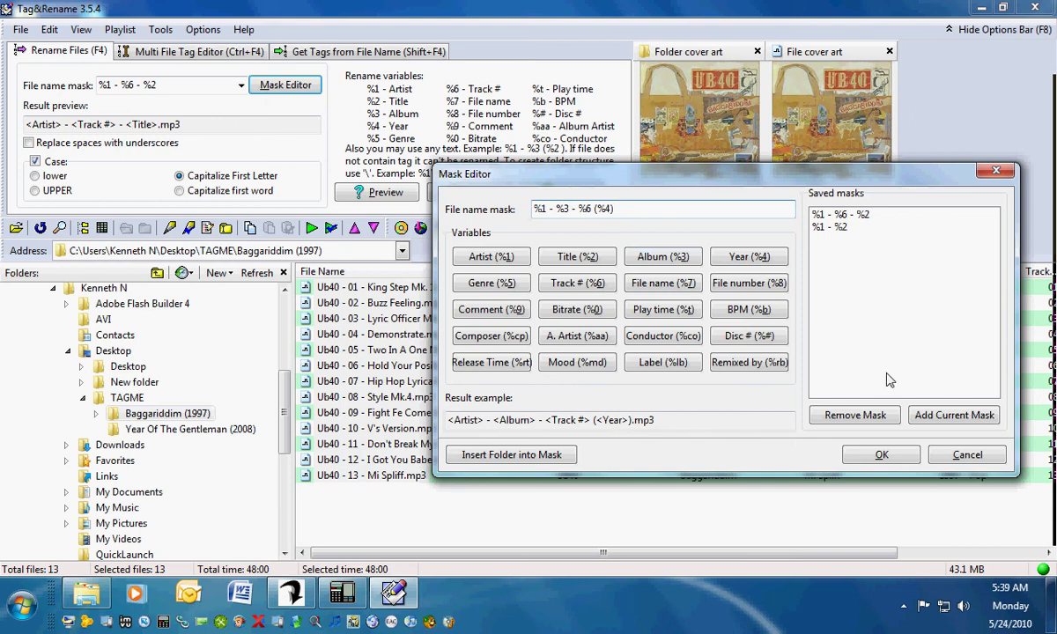
Add the artist, album, track number and year mask to the saved masks and rename the Baggariddim files with it
{"action": "left_click", "coordinate": [947, 421]}
{"action": "left_click", "coordinate": [882, 454]}
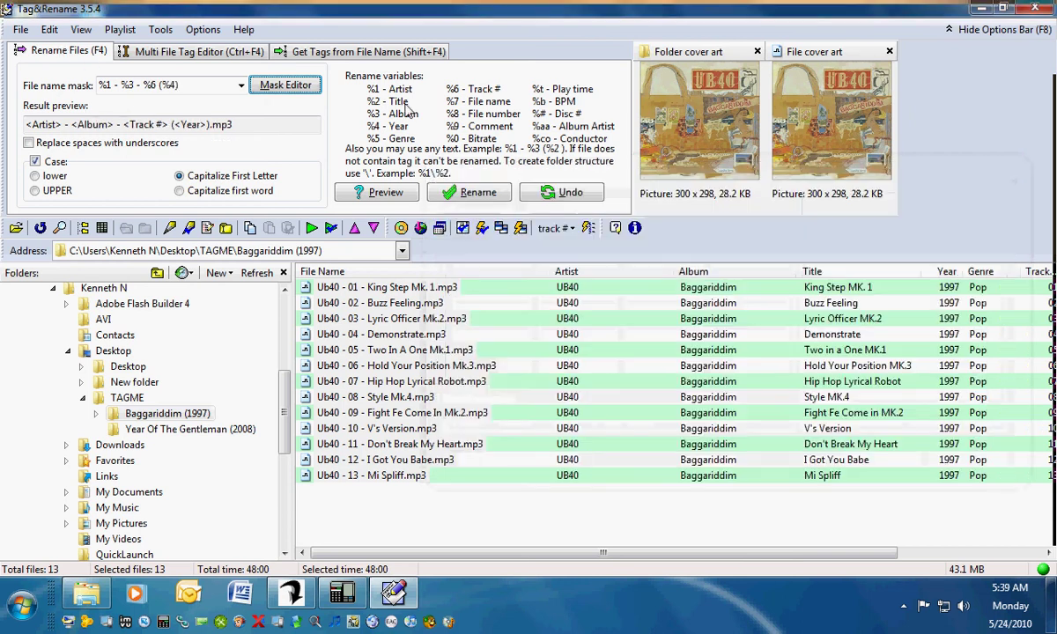
{"action": "left_click", "coordinate": [485, 194]}
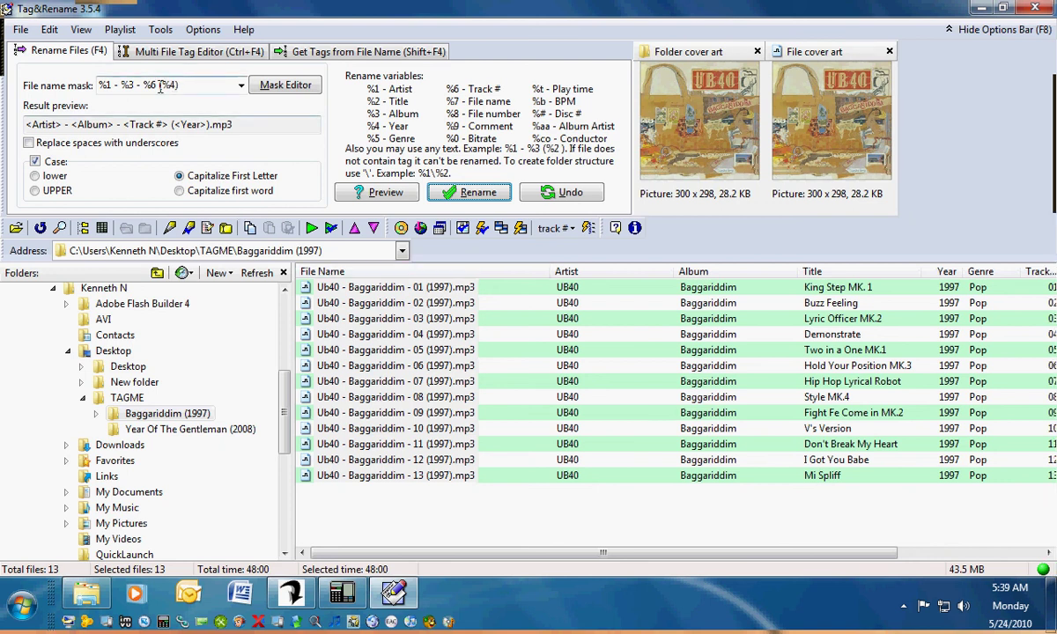
Insert a dash before the year to make the mask %1 - %3 - %6 - (%4), and rename the files again
{"action": "left_click", "coordinate": [205, 85]}
{"action": "left_click", "coordinate": [159, 86]}
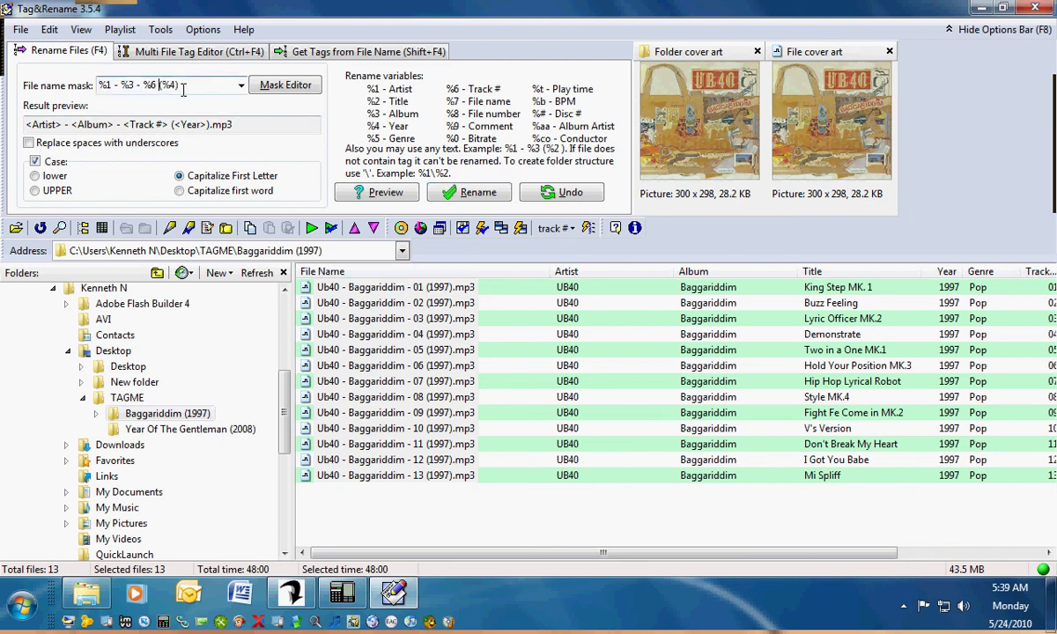
{"action": "type", "text": "-"}
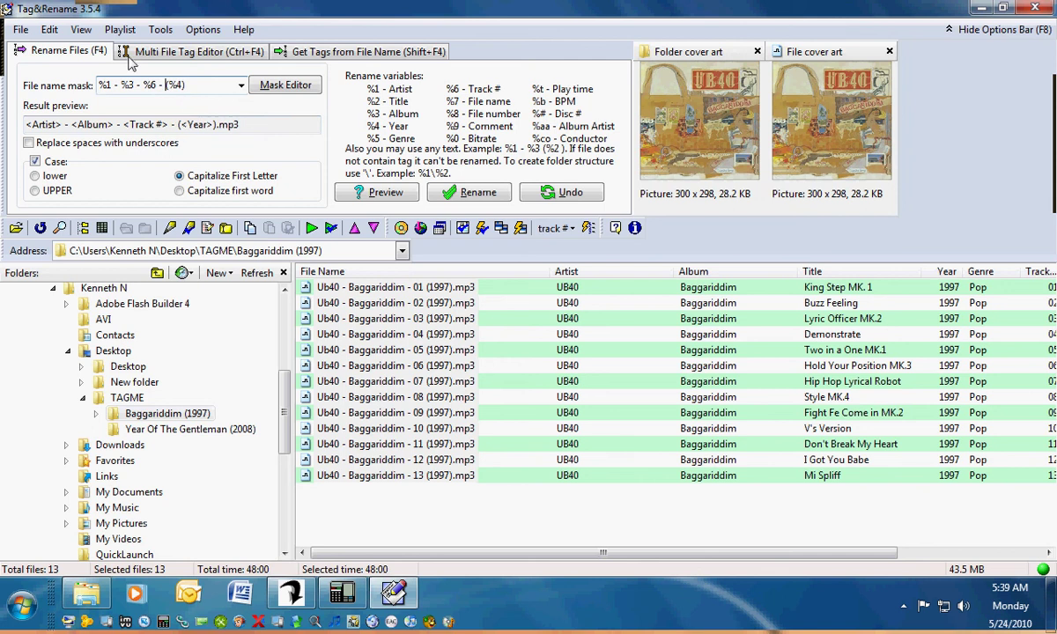
{"action": "left_click", "coordinate": [467, 194]}
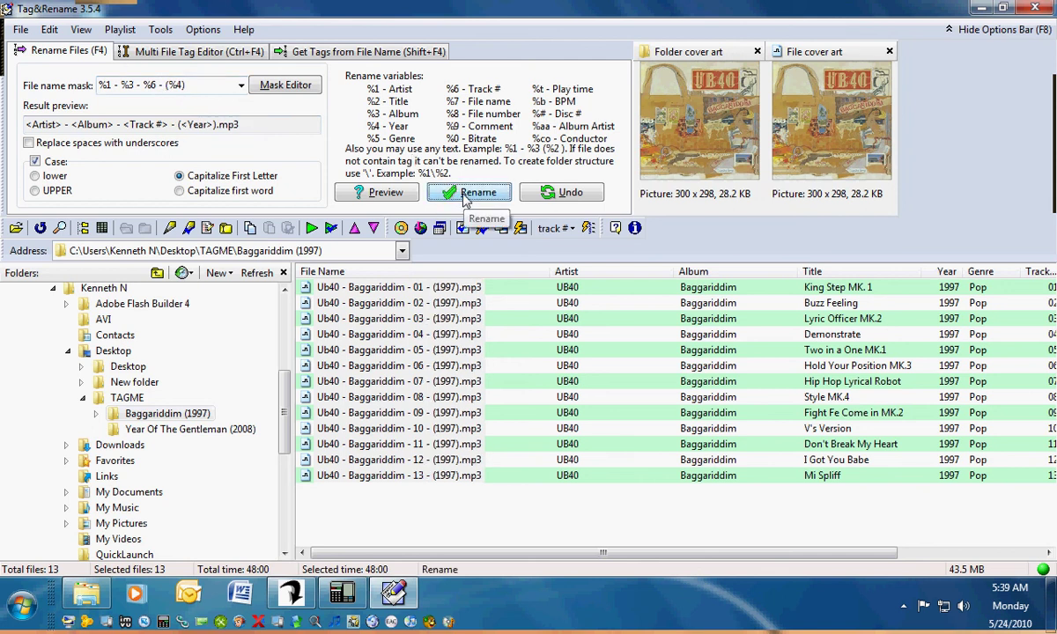
Clear the rename mask and build %1 - %6 - %2 - %4 from the artist, track number, title and year variables
{"action": "left_click", "coordinate": [154, 85]}
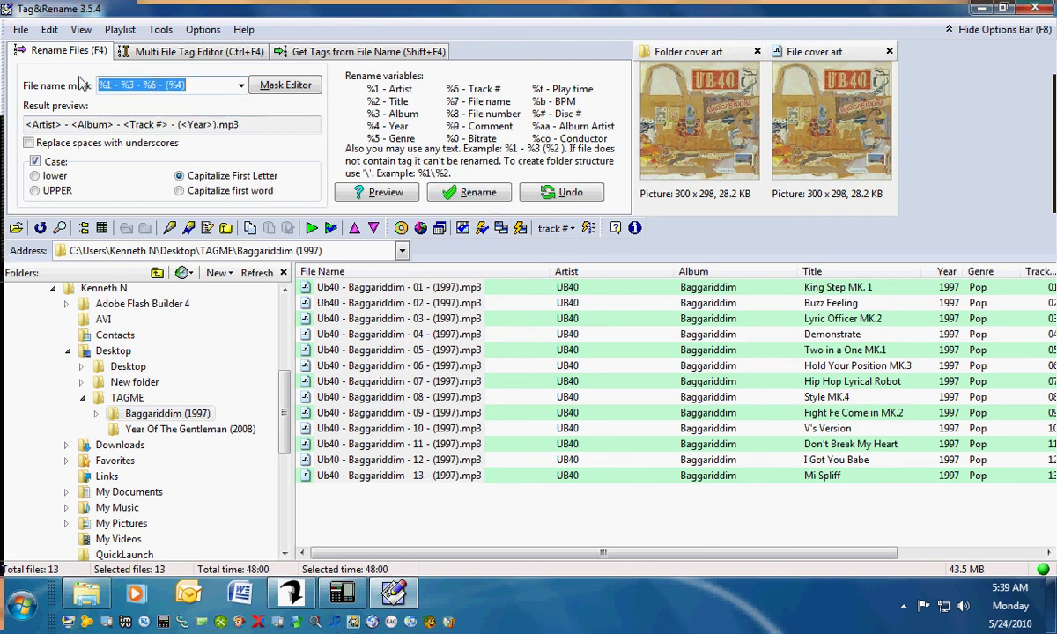
{"action": "key", "text": "BackSpace"}
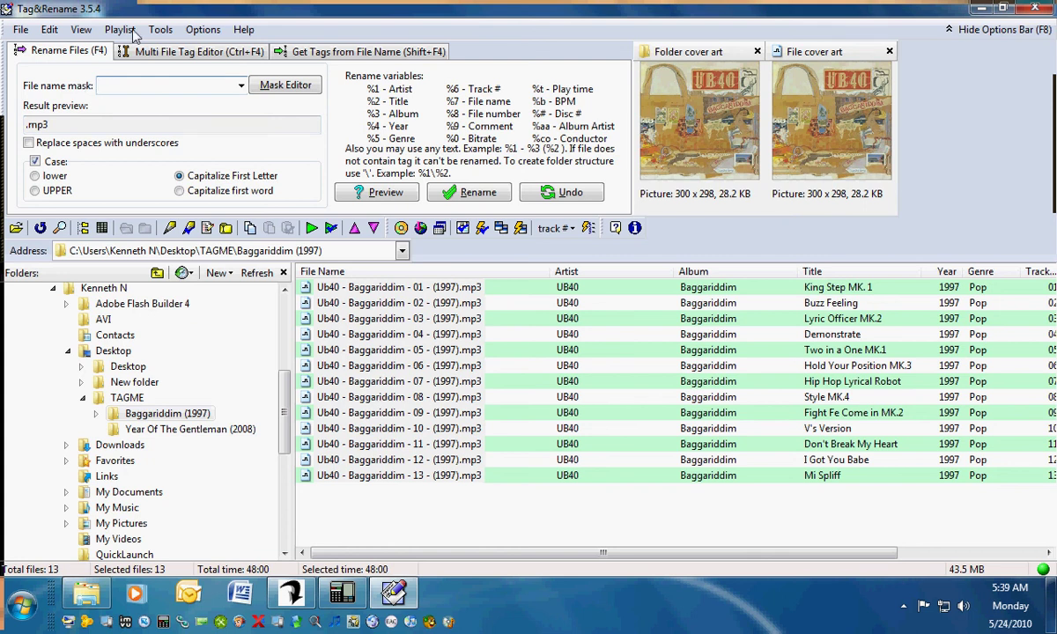
{"action": "left_click", "coordinate": [280, 86]}
{"action": "left_click", "coordinate": [293, 253]}
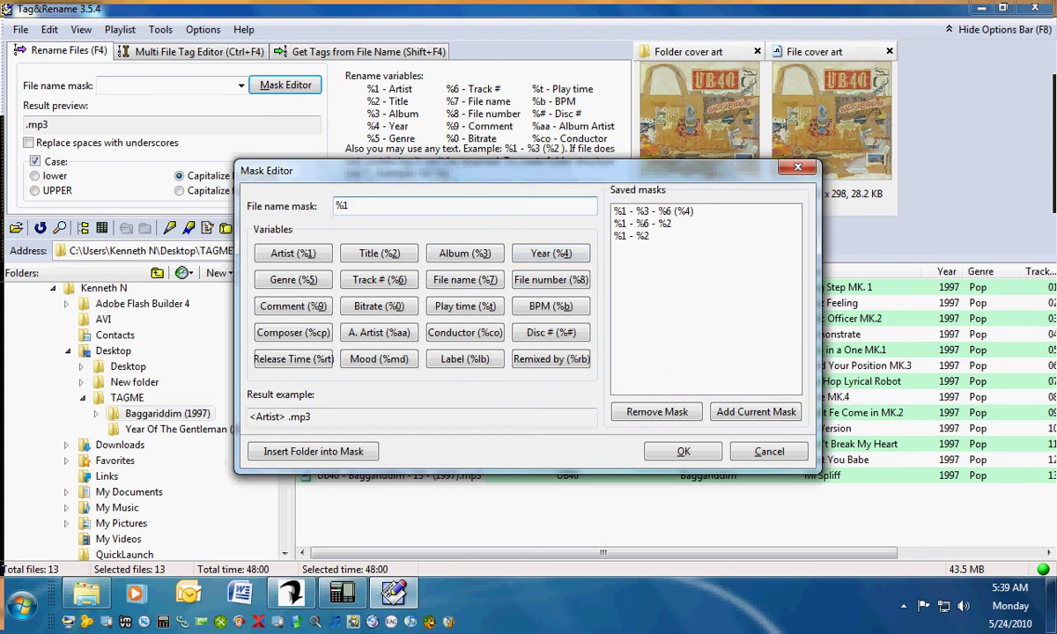
{"action": "type", "text": "-"}
{"action": "left_click", "coordinate": [377, 279]}
{"action": "type", "text": "-"}
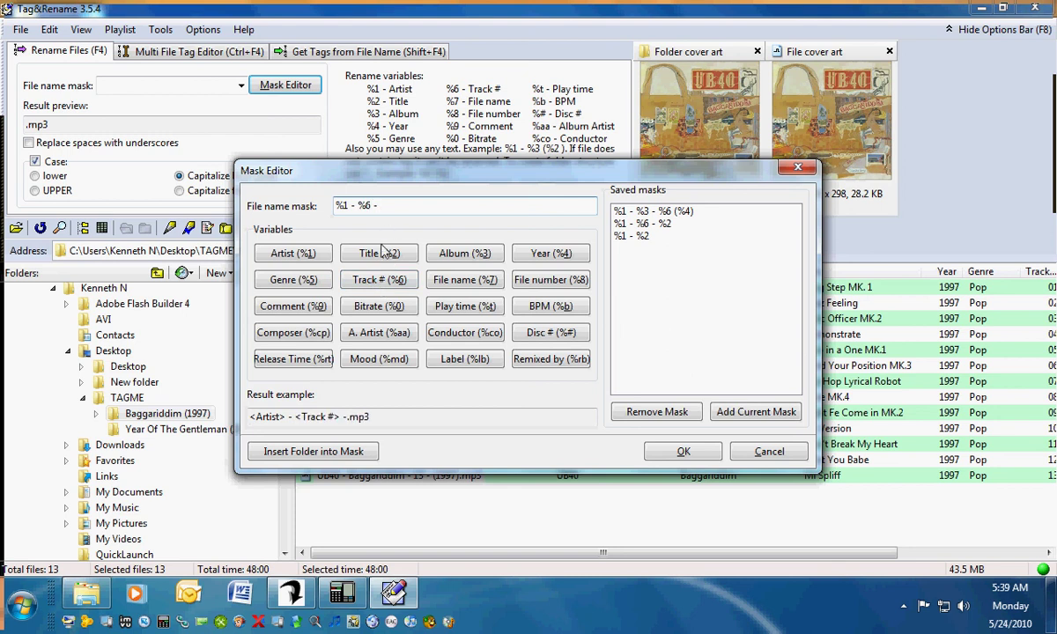
{"action": "left_click", "coordinate": [379, 252]}
{"action": "type", "text": "-"}
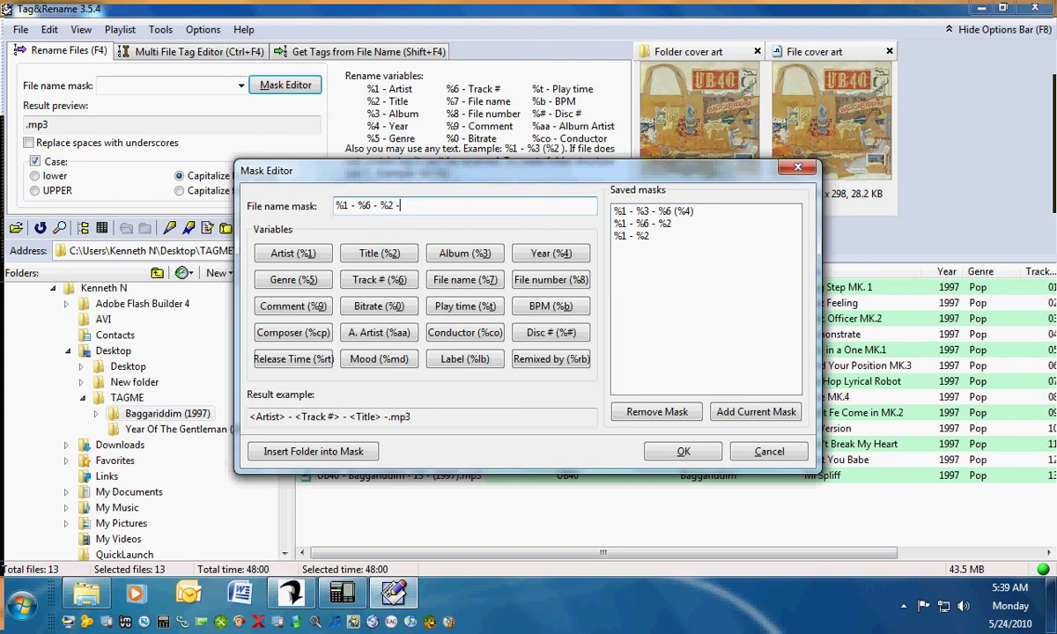
{"action": "left_click", "coordinate": [541, 254]}
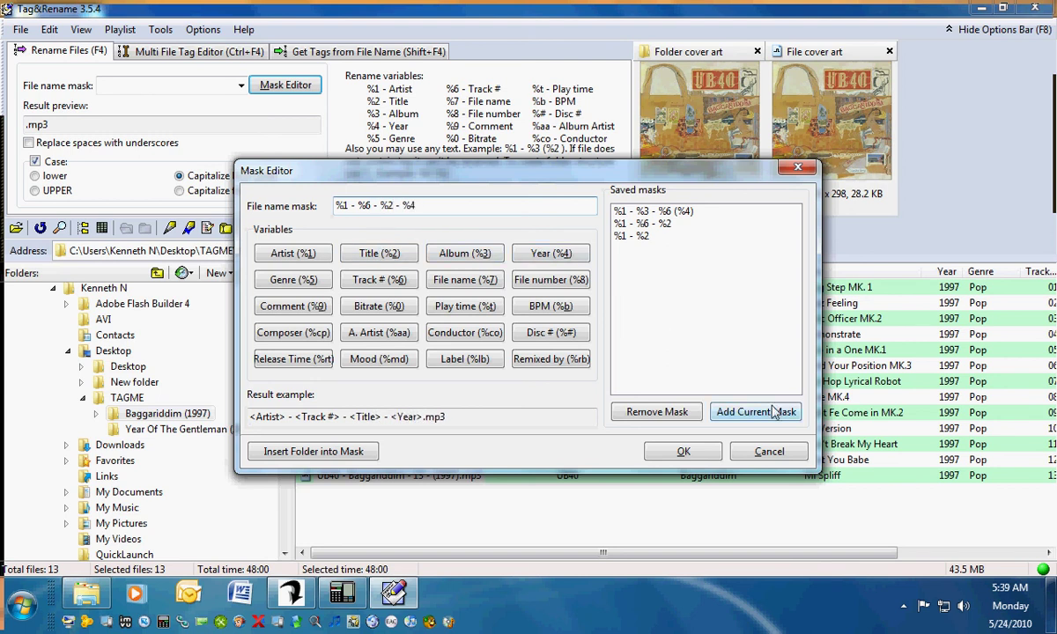
Add the artist, track number, title and year mask to the saved masks and rename the Baggariddim files with it
{"action": "left_click", "coordinate": [750, 411]}
{"action": "key", "text": "Return"}
{"action": "left_click", "coordinate": [478, 194]}
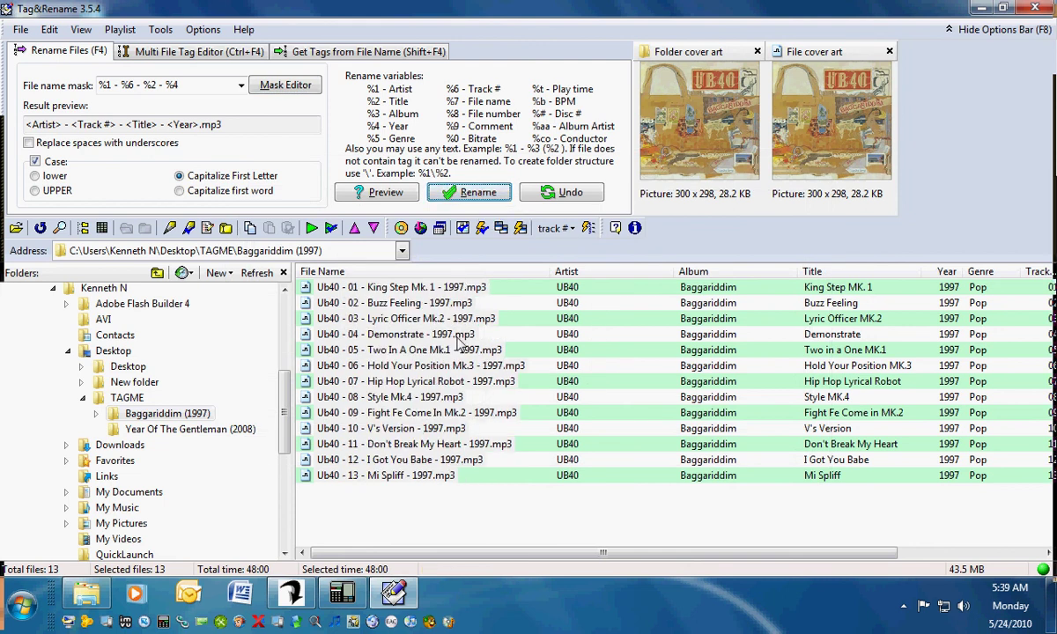
Rebuild the rename mask as %1 - %6 - %2, add it to the saved masks, and rename the Baggariddim files with it
{"action": "left_click", "coordinate": [274, 85]}
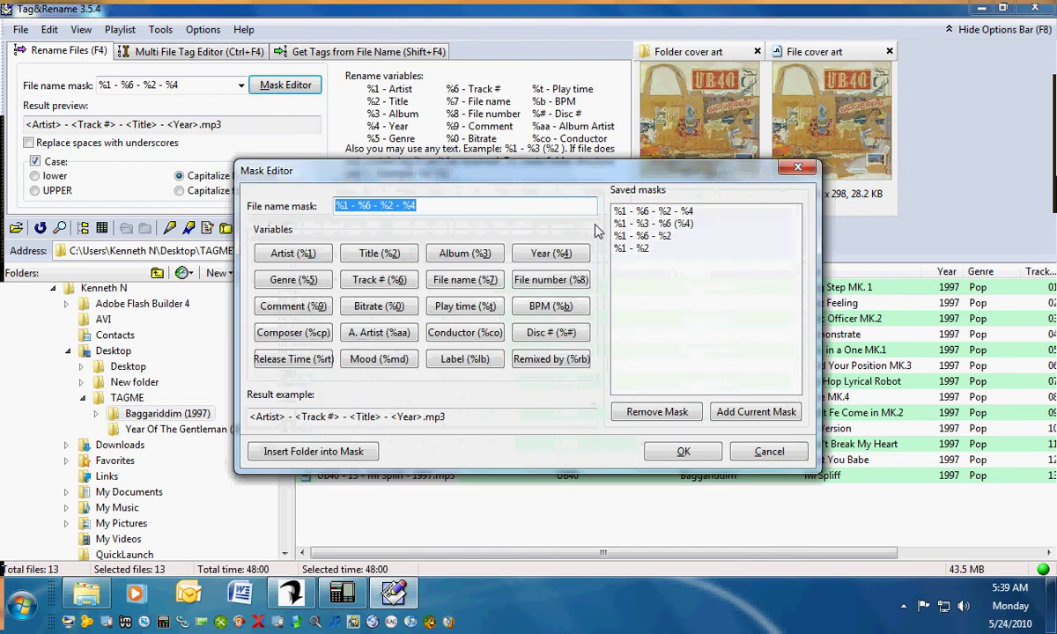
{"action": "left_click", "coordinate": [290, 254]}
{"action": "type", "text": "-"}
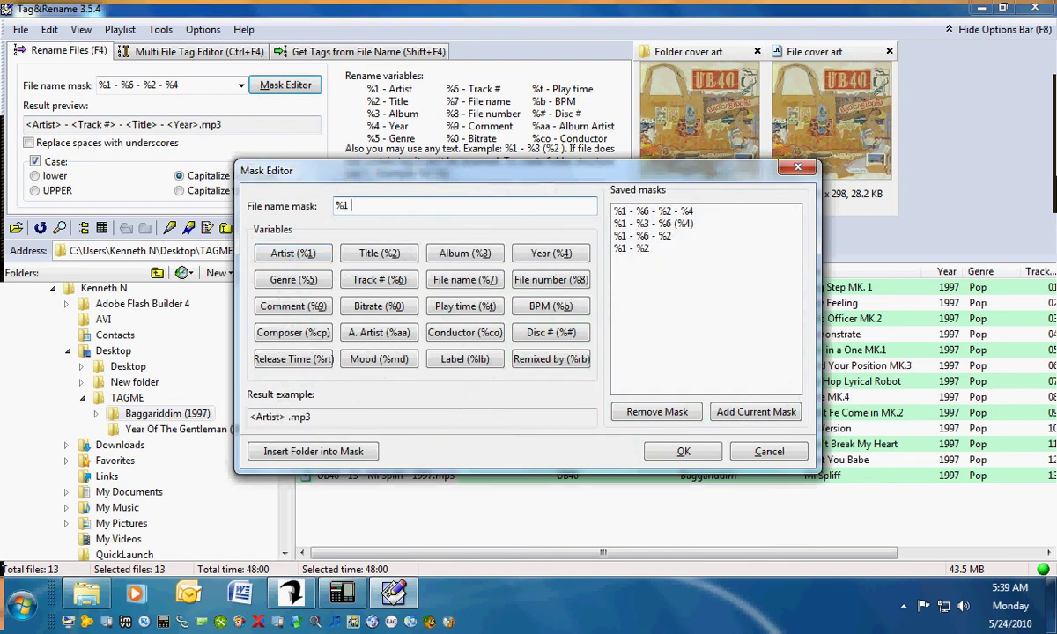
{"action": "left_click", "coordinate": [378, 279]}
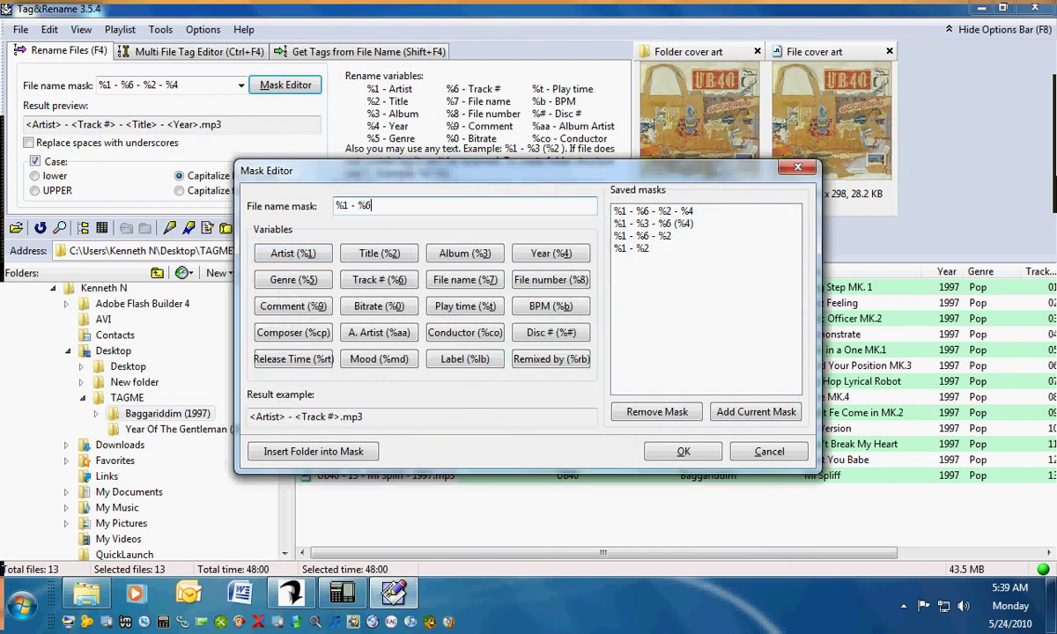
{"action": "type", "text": "-"}
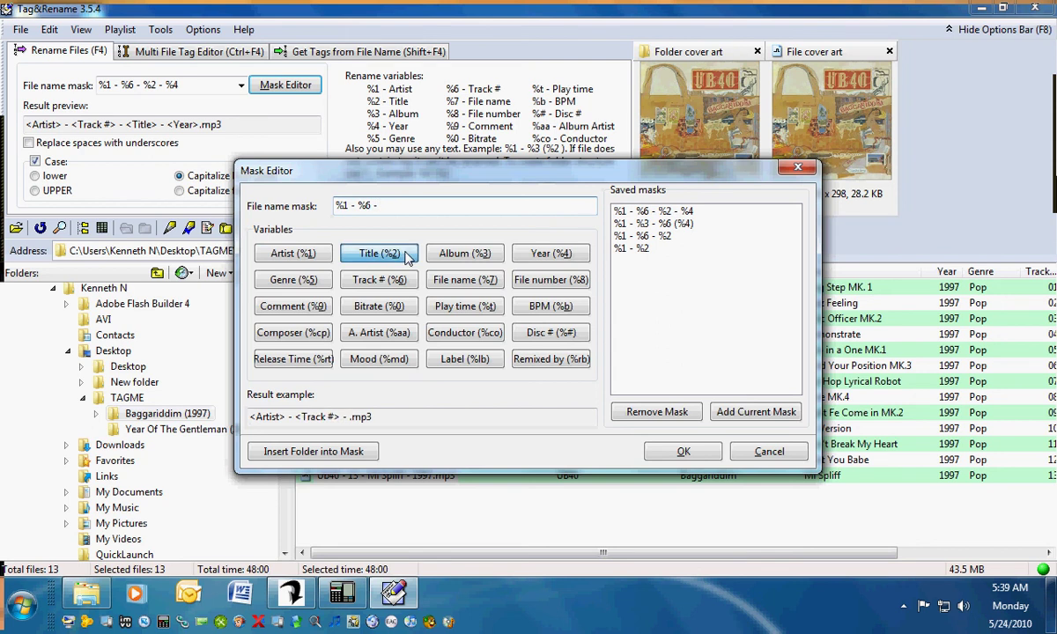
{"action": "left_click", "coordinate": [378, 254]}
{"action": "left_click", "coordinate": [749, 411]}
{"action": "left_click", "coordinate": [683, 452]}
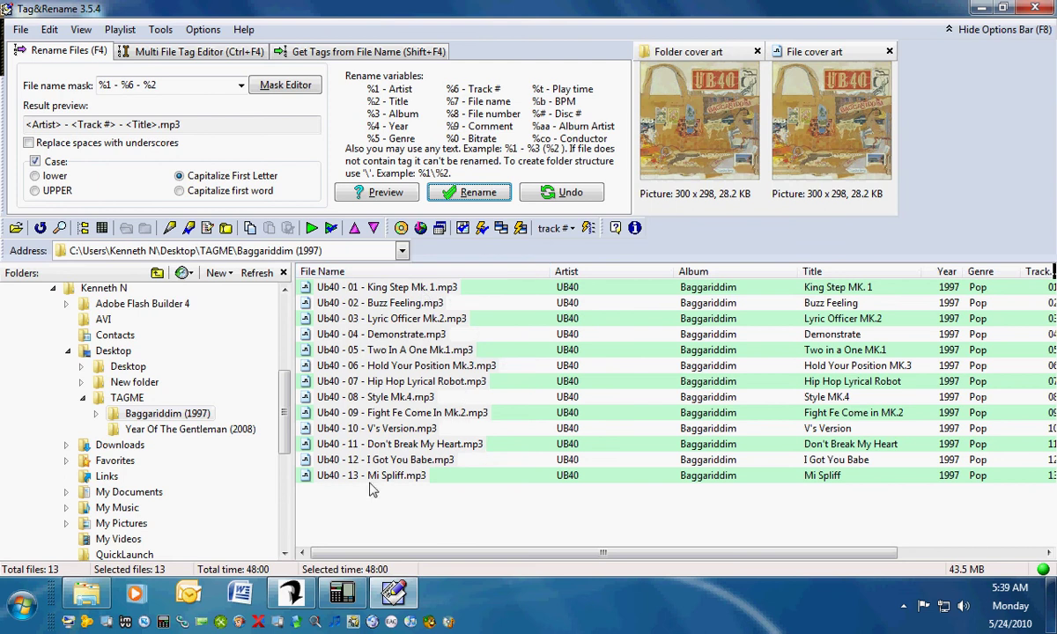
Open the Baggariddim (1997) folder in Windows Explorer, check the renamed files and the playlist, and close the window
{"action": "right_click", "coordinate": [139, 419]}
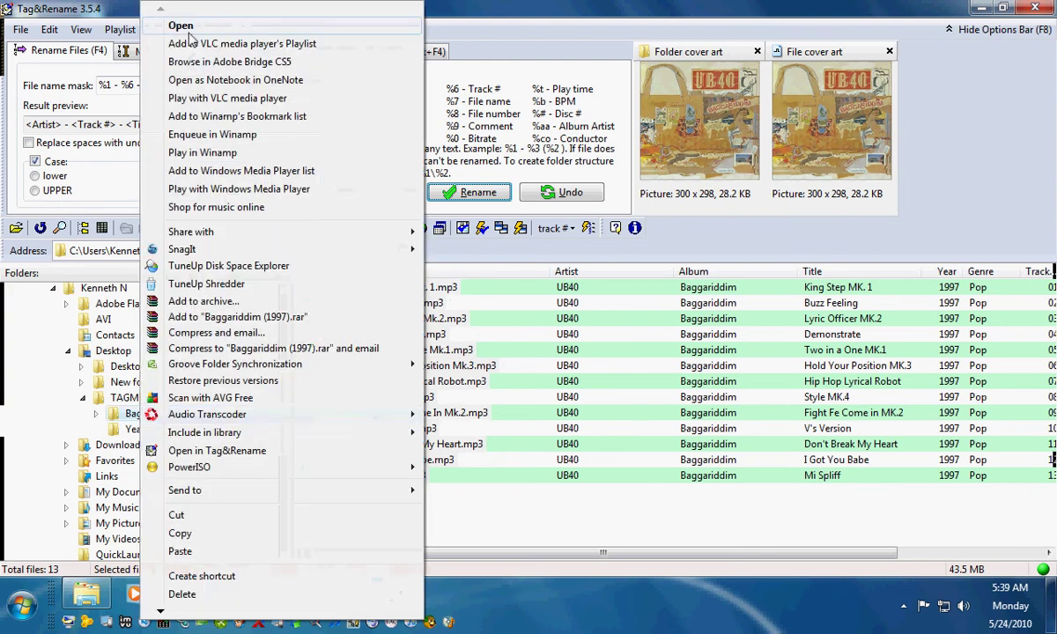
{"action": "left_click", "coordinate": [181, 27]}
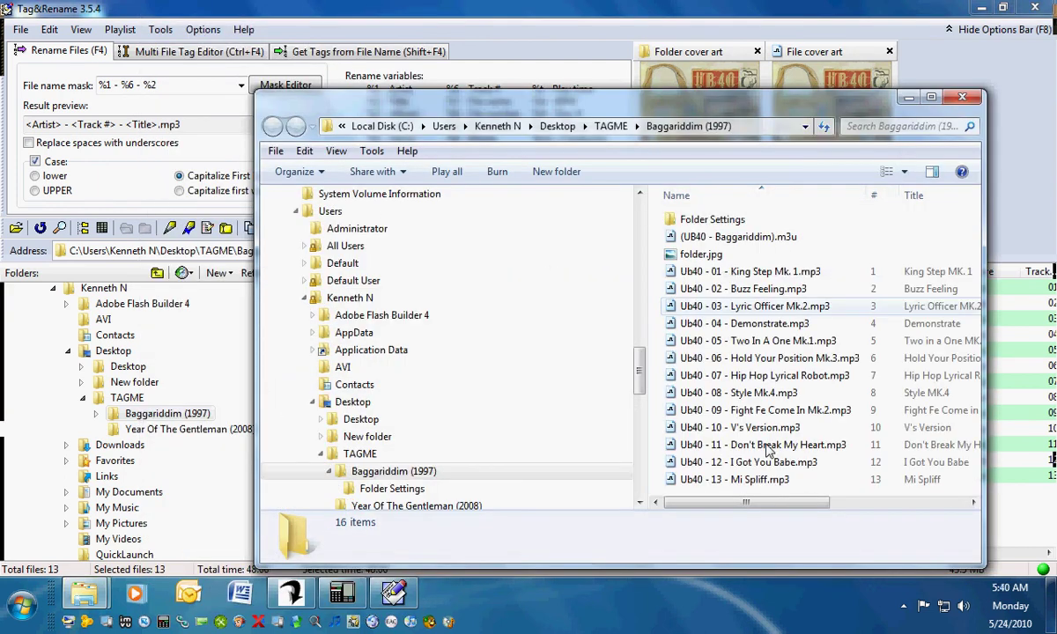
{"action": "left_click", "coordinate": [963, 96]}
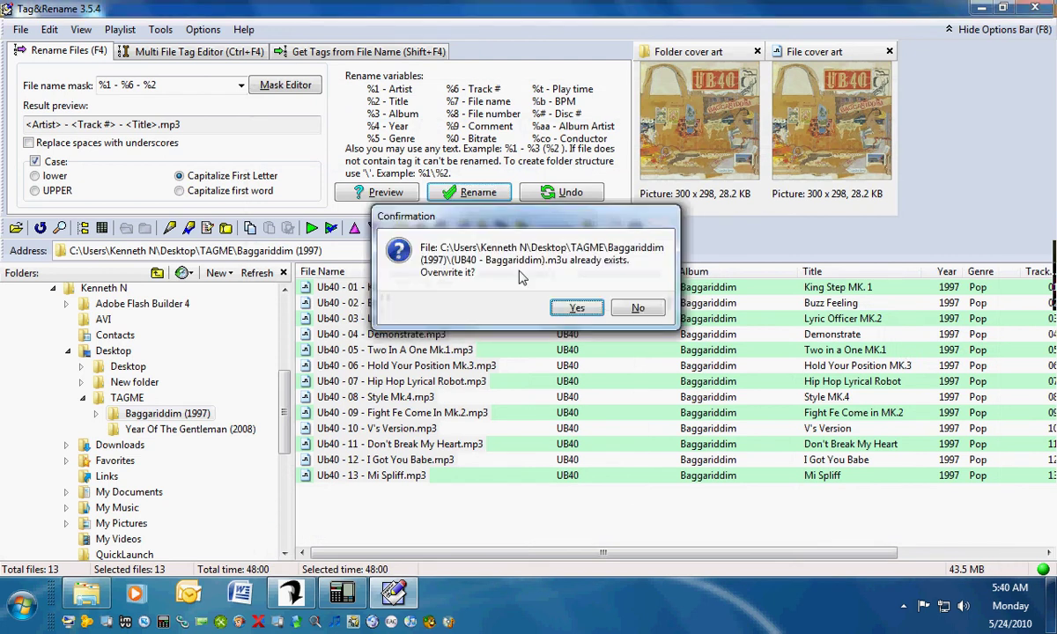
Save the Baggariddim album playlist, overwriting the existing (UB40 - Baggariddim).m3u file
{"action": "left_click", "coordinate": [576, 308]}
{"action": "left_click", "coordinate": [623, 298]}
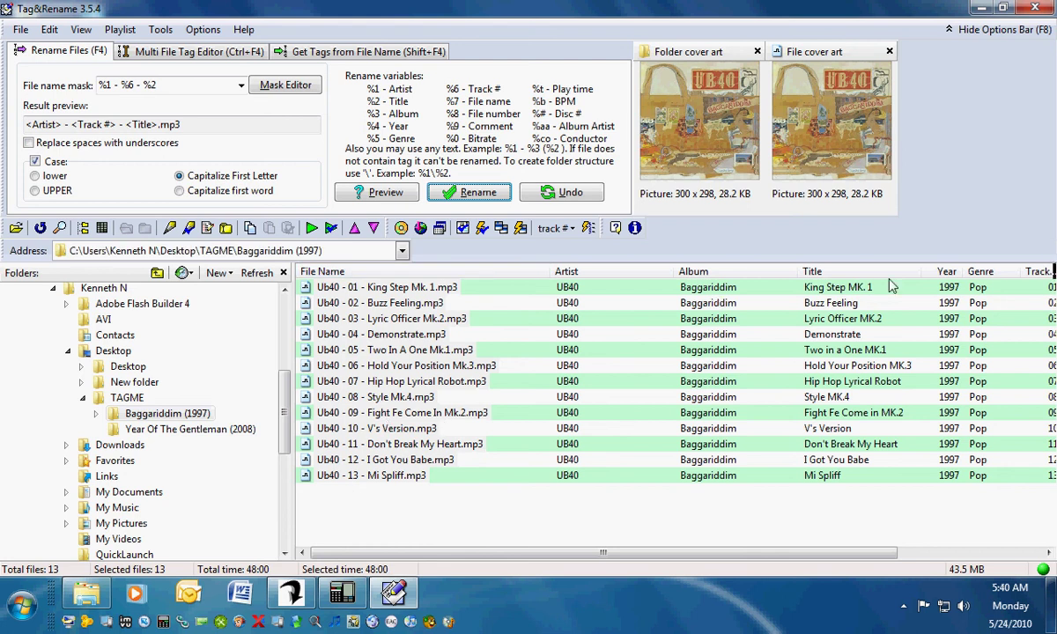
{"action": "key", "text": "ctrl+F4"}
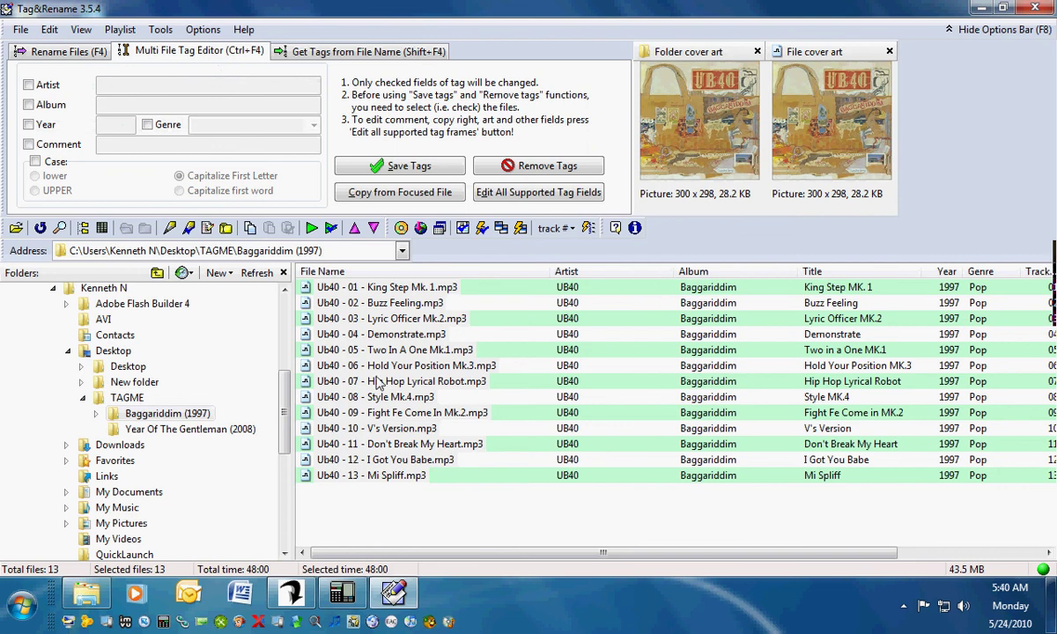
{"action": "left_click", "coordinate": [903, 606]}
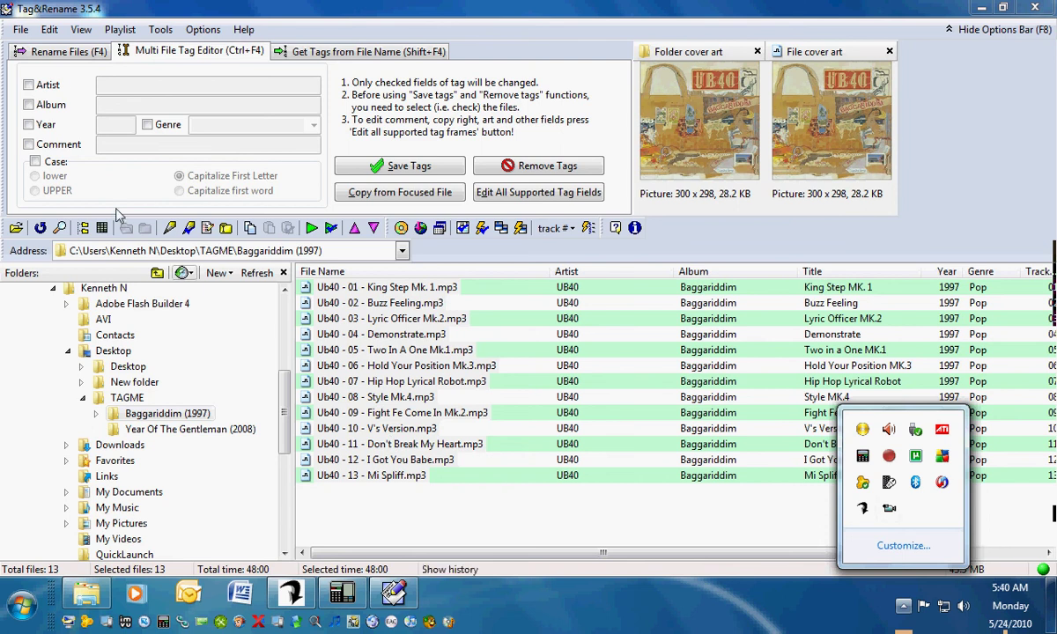
{"action": "left_click", "coordinate": [315, 281]}
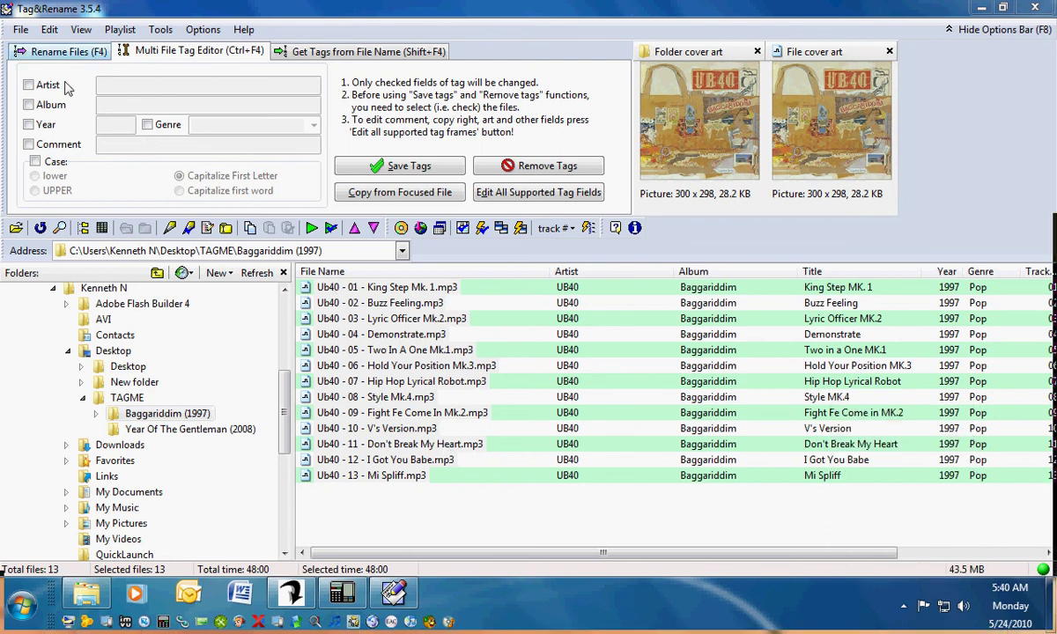
{"action": "left_click", "coordinate": [69, 53]}
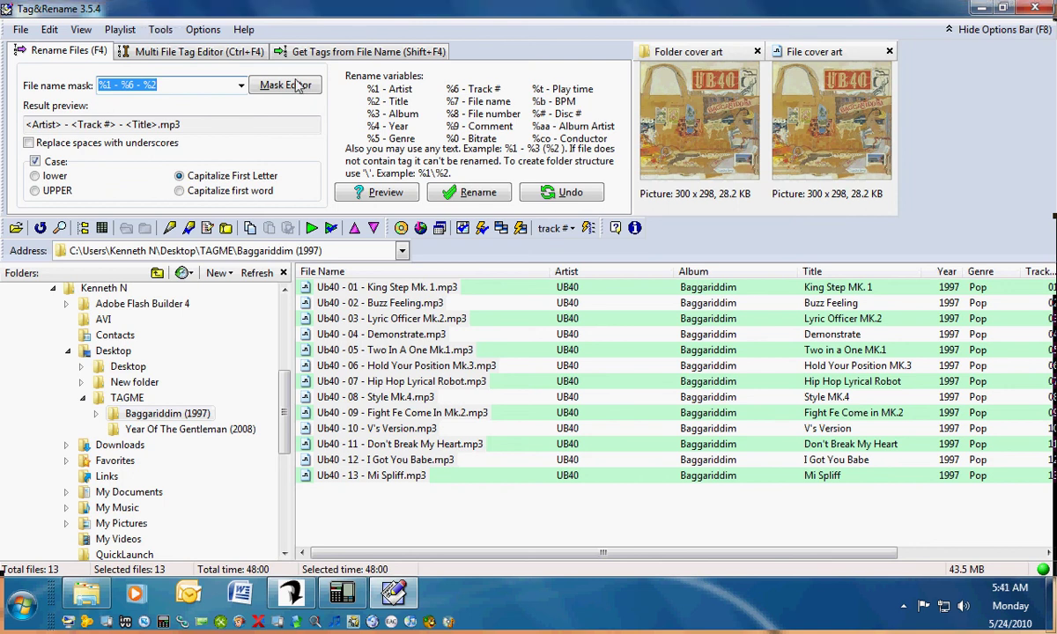
Edit all supported tag frames of the selected Baggariddim files, enable the art field, browse for a cover image, and cancel without saving
{"action": "left_click", "coordinate": [222, 55]}
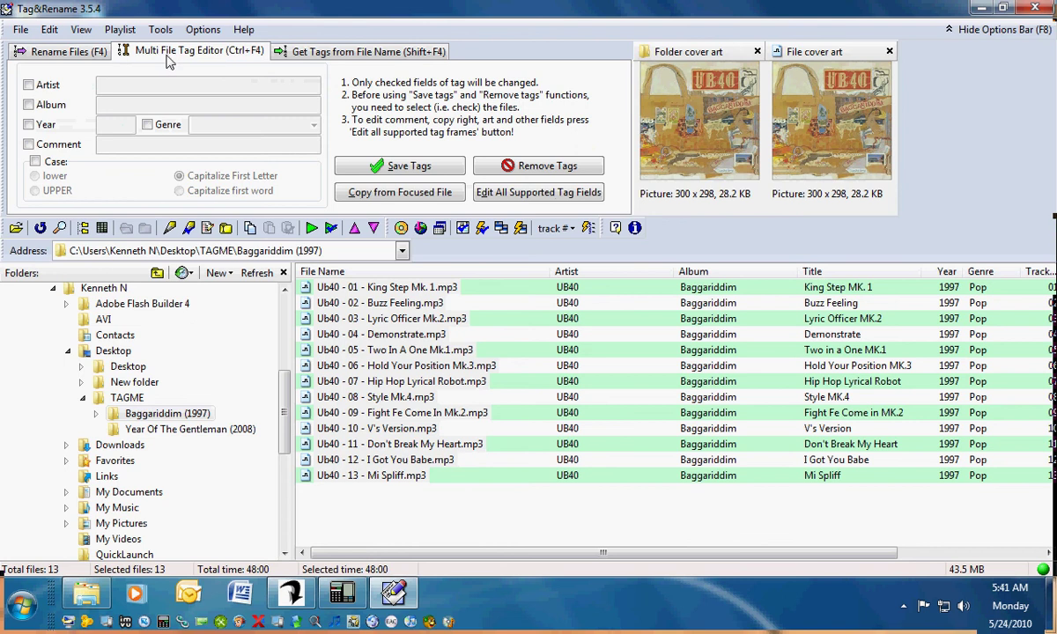
{"action": "left_click", "coordinate": [538, 192]}
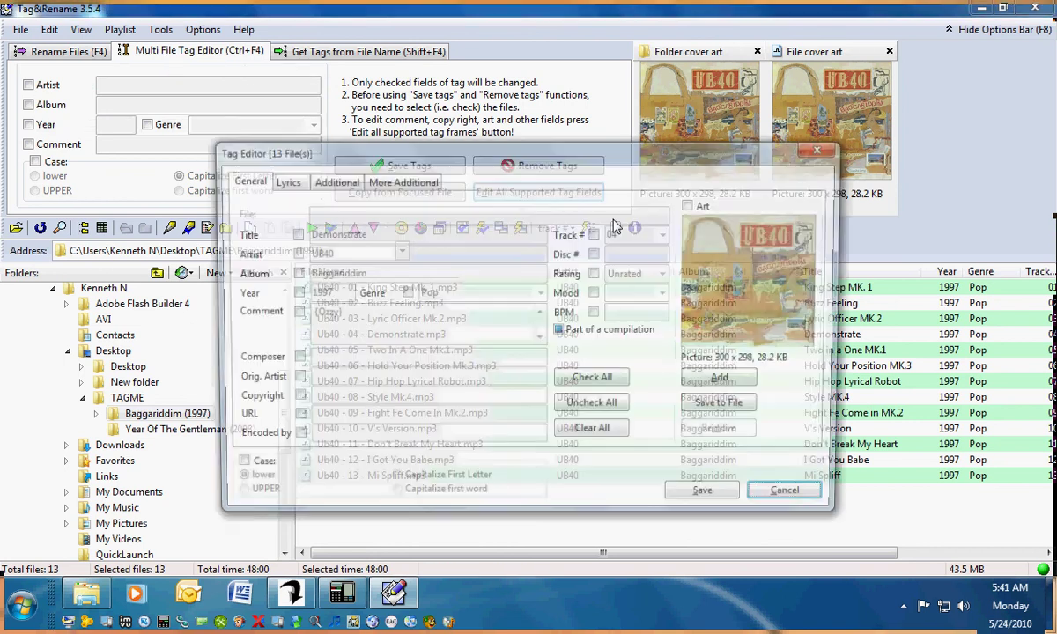
{"action": "left_click", "coordinate": [692, 206]}
{"action": "left_click", "coordinate": [741, 379]}
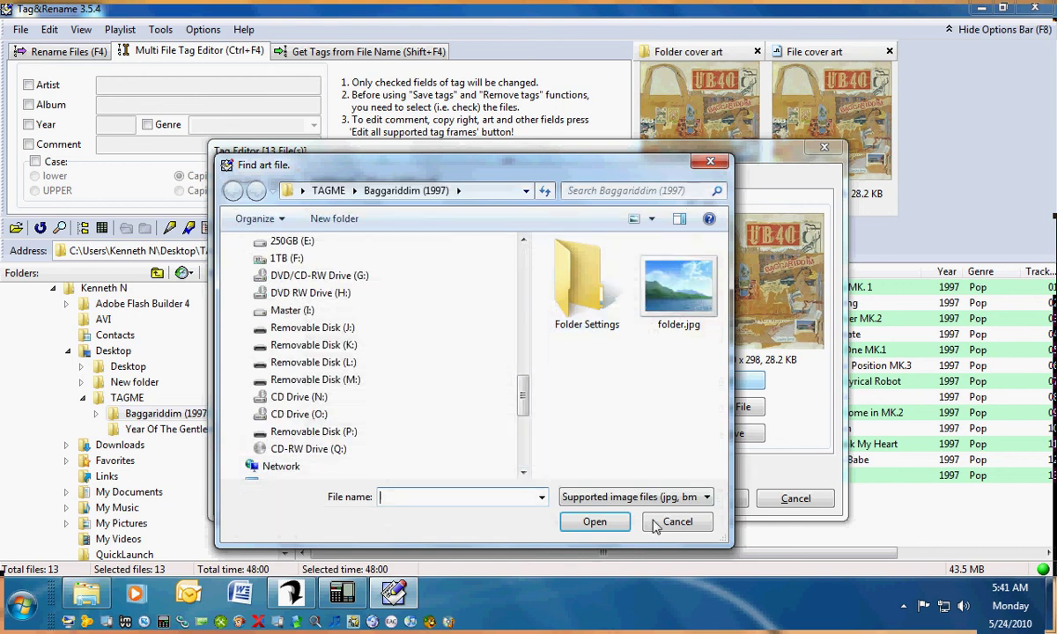
{"action": "left_click", "coordinate": [675, 522]}
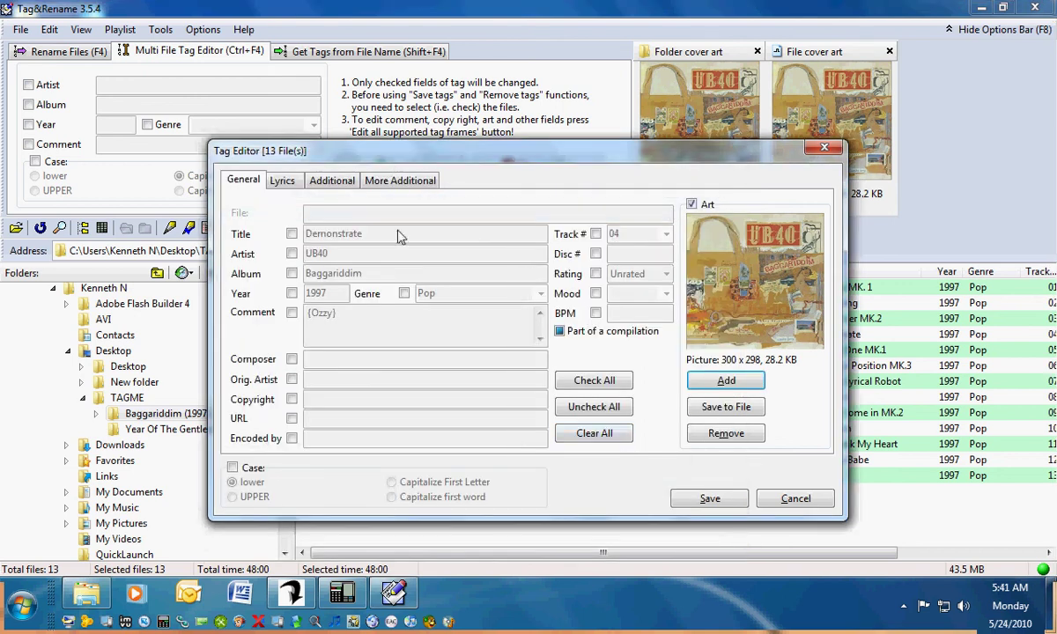
{"action": "left_click", "coordinate": [793, 498]}
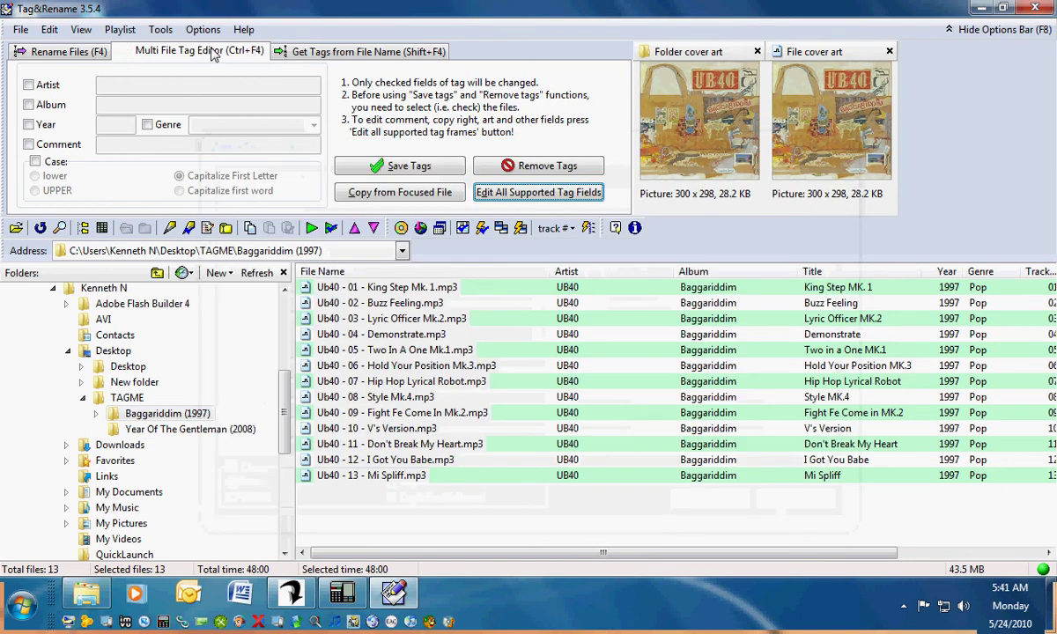
{"action": "left_click", "coordinate": [35, 53]}
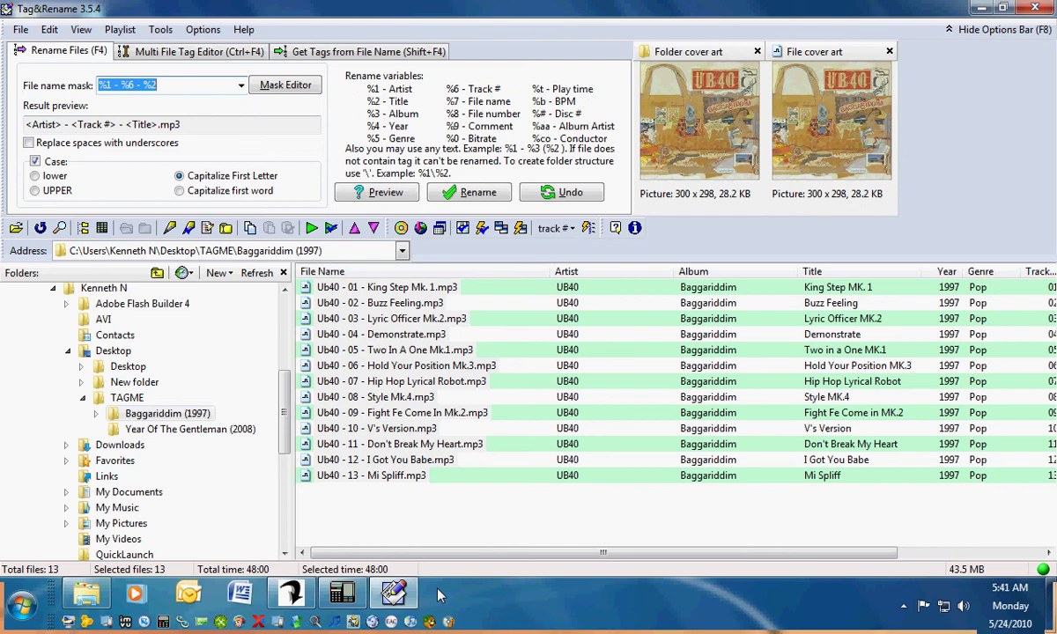
{"action": "left_click", "coordinate": [906, 606]}
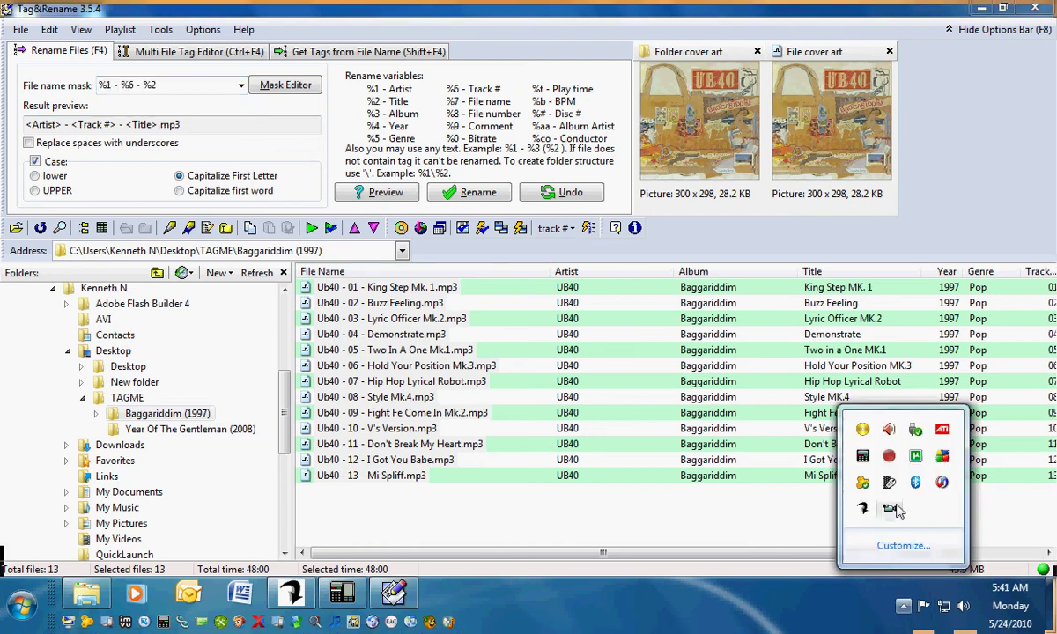